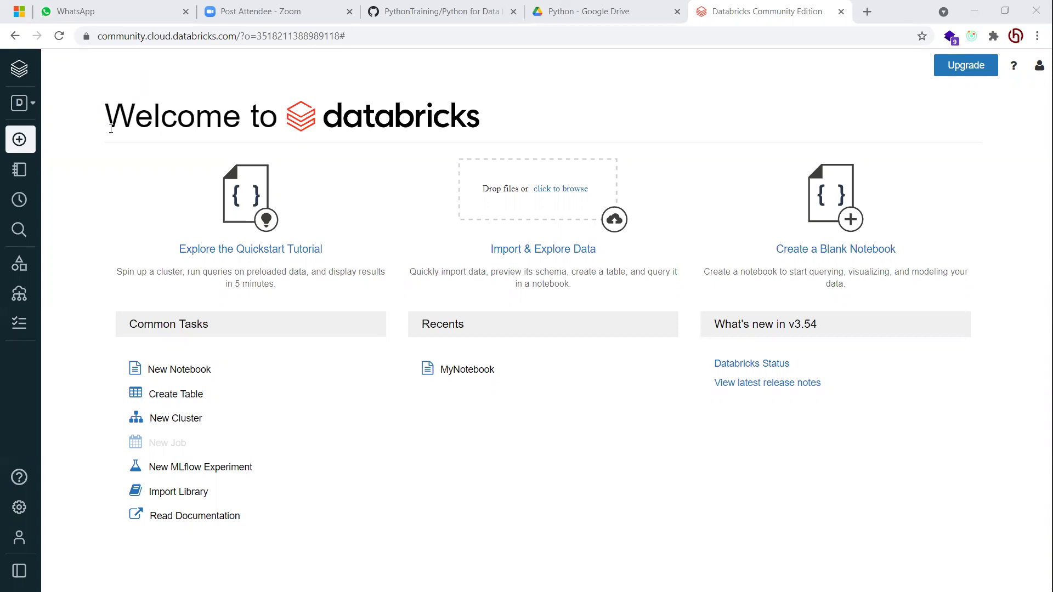
Open the Jobs page to check its availability, followed by the list of all-purpose clusters
mouse_move(11, 335)
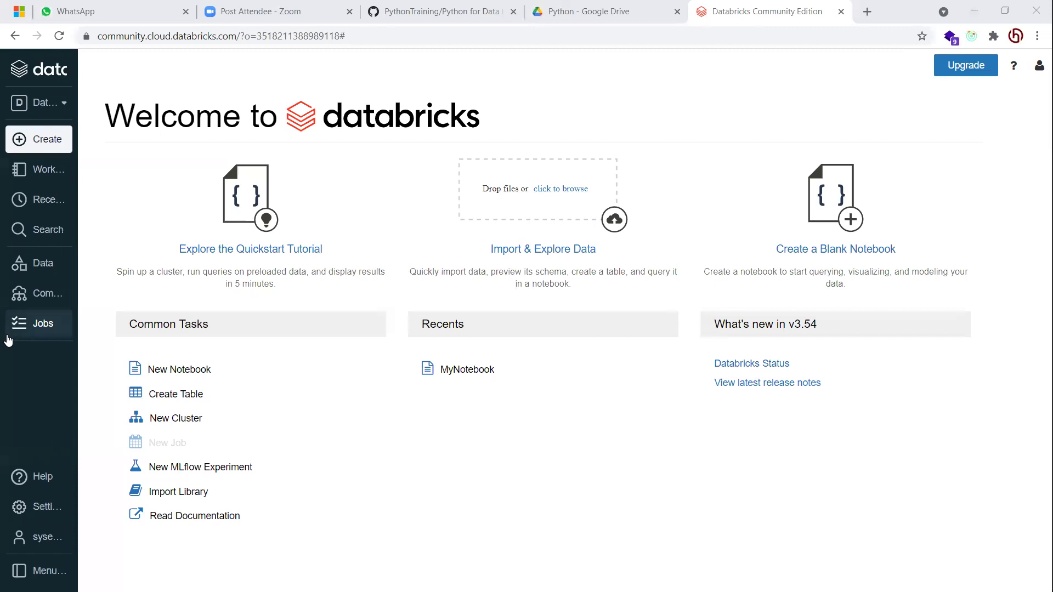
left_click(57, 333)
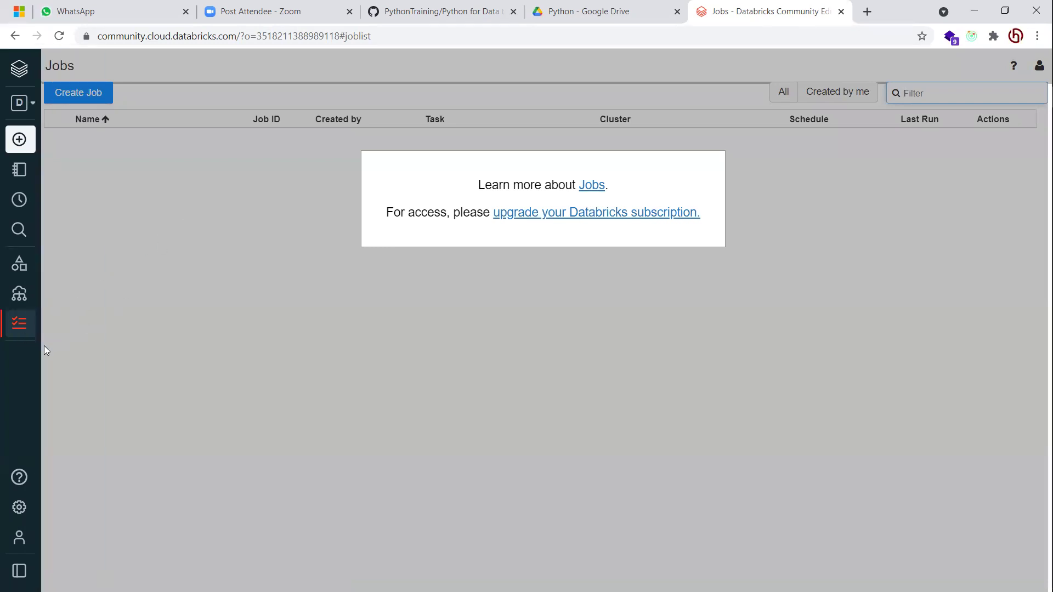
mouse_move(29, 354)
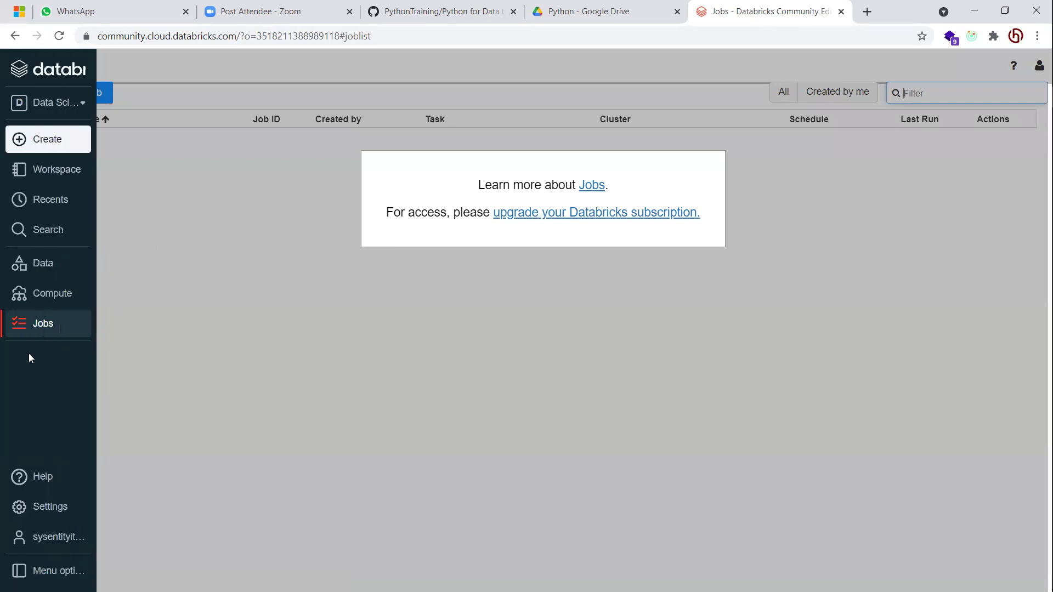
left_click(39, 294)
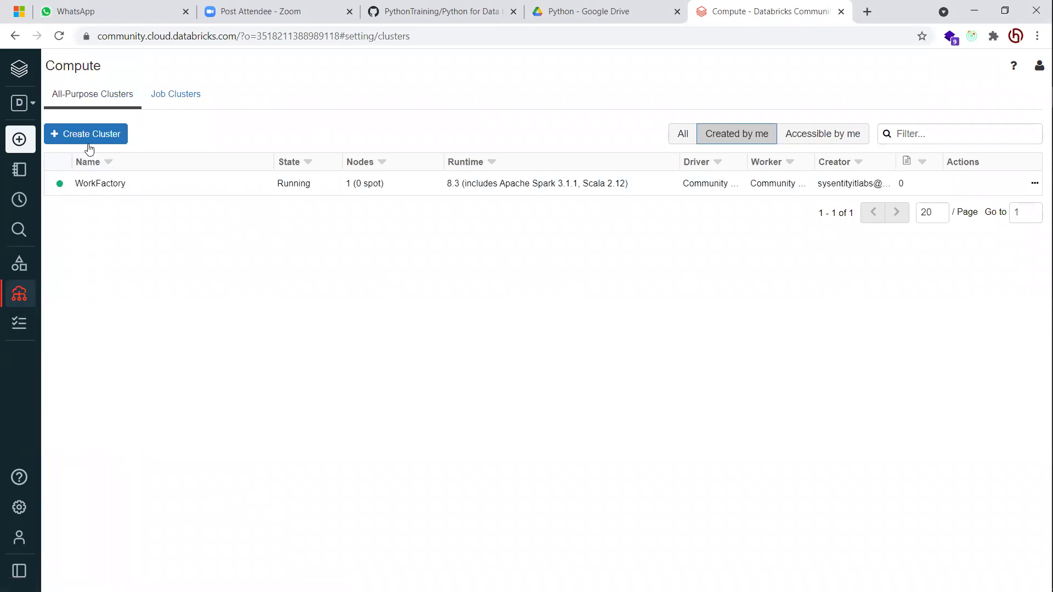
Open the new cluster form and examine the worker and driver resources it allocates
left_click(87, 142)
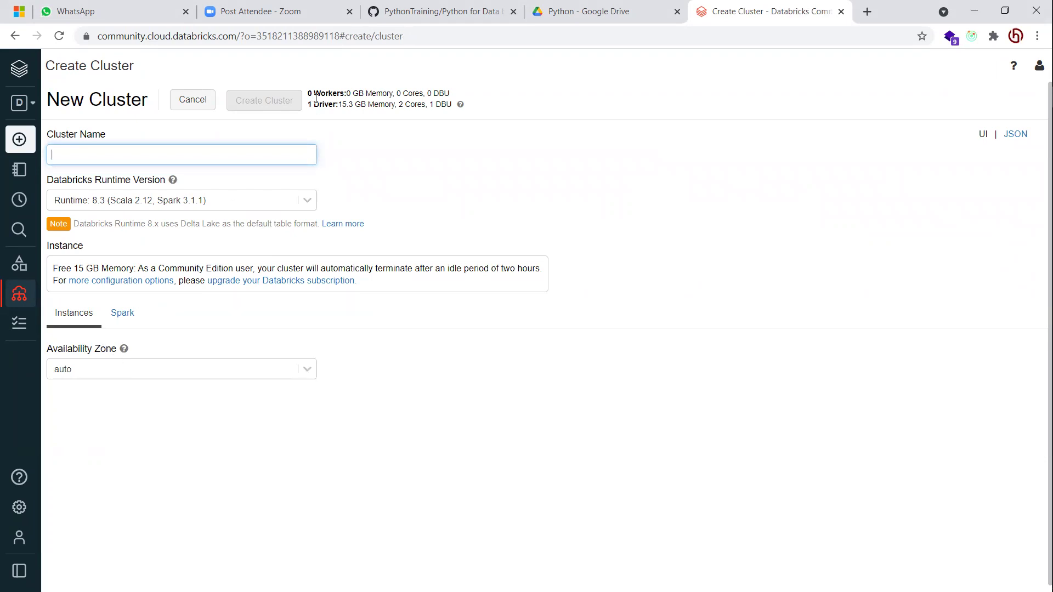
mouse_move(275, 108)
left_click_drag(307, 104, 423, 115)
left_click_drag(308, 93, 447, 102)
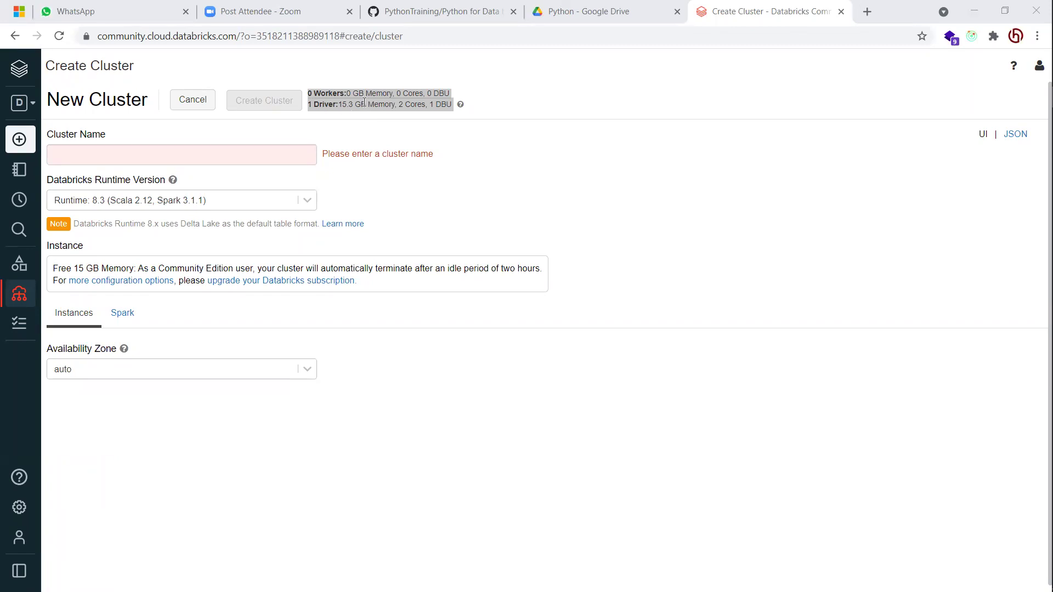
Leave the new cluster form without creating a cluster and return to the welcome page
mouse_move(23, 336)
mouse_move(32, 71)
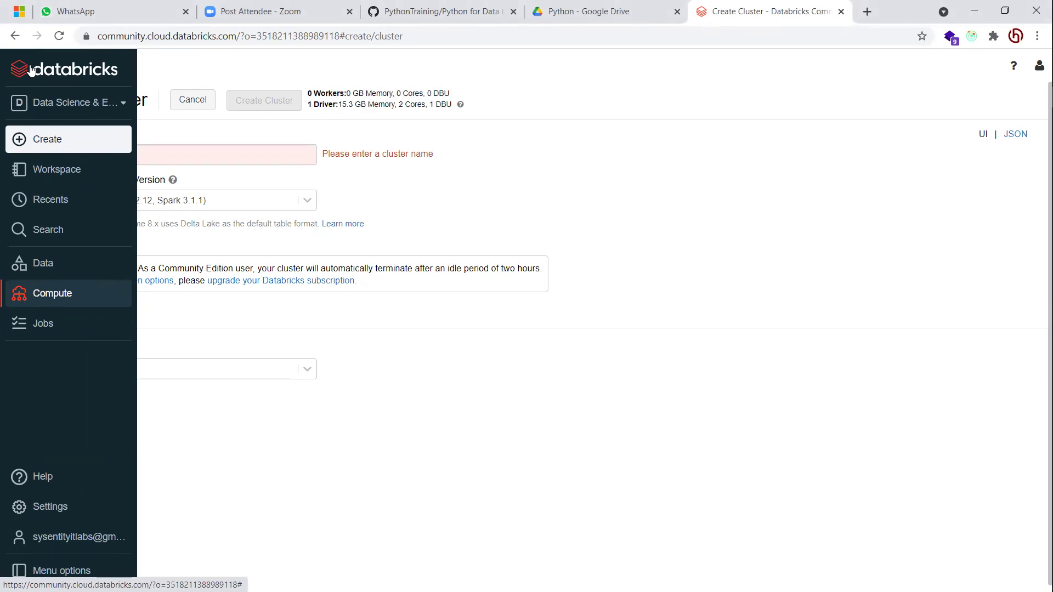
left_click(31, 70)
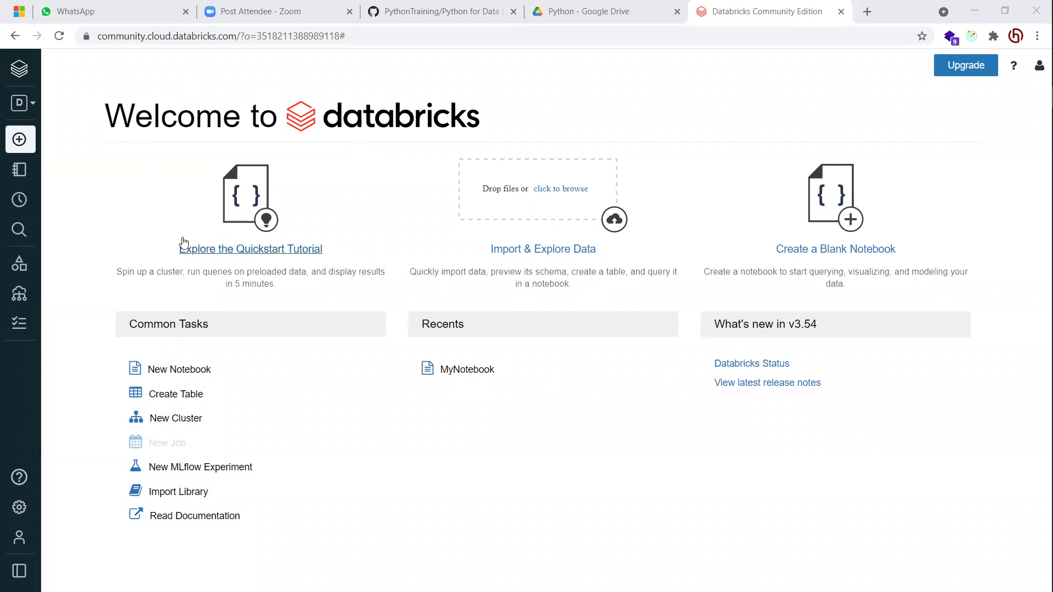
Switch from the Data Science & Engineering environment to Machine Learning and look over its home page
mouse_move(12, 68)
mouse_move(57, 109)
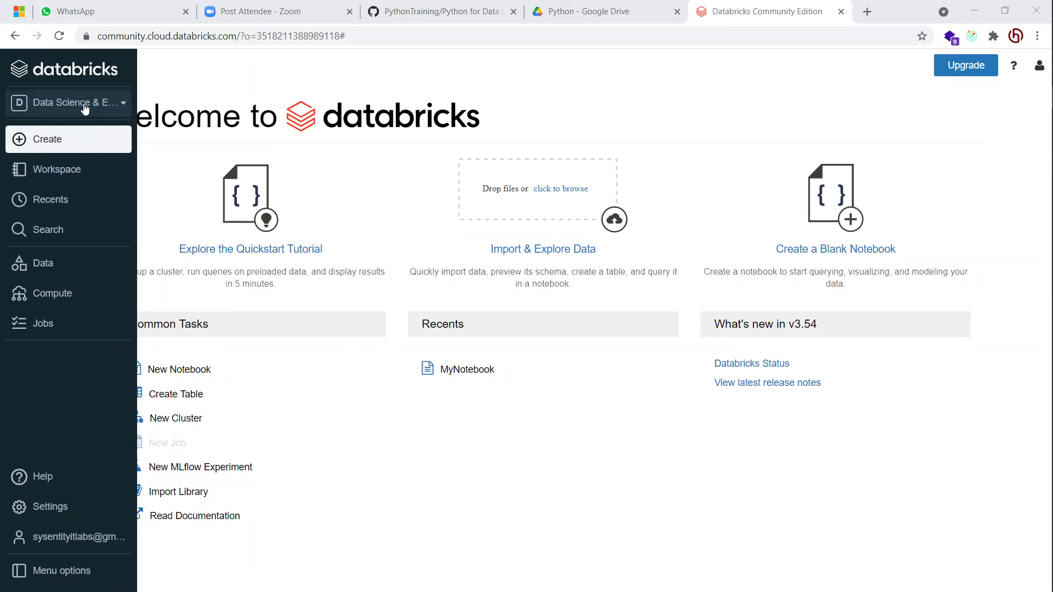
left_click(102, 106)
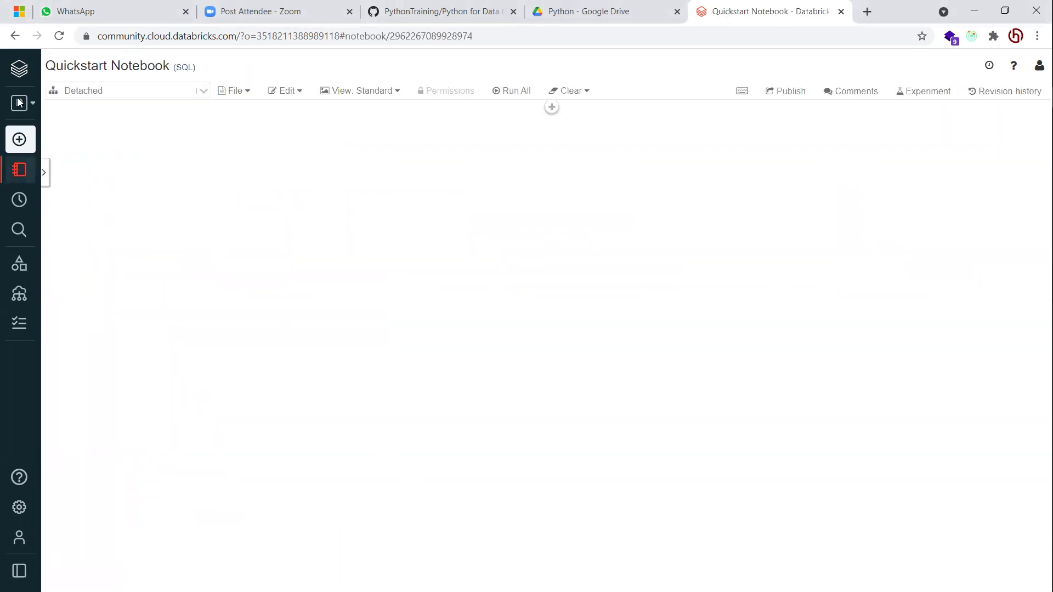
left_click(20, 72)
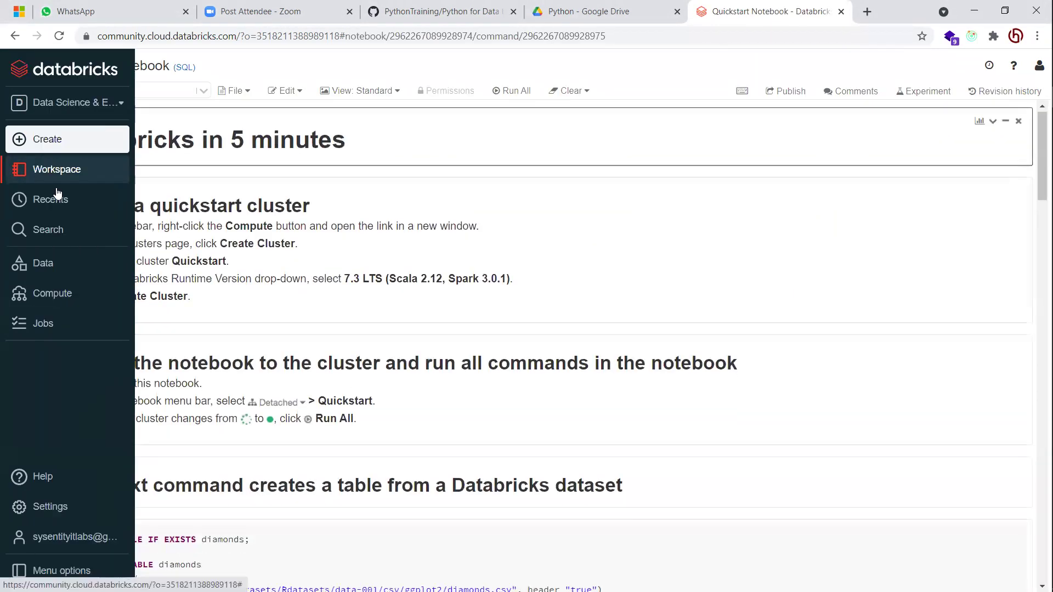
left_click(93, 102)
left_click(90, 176)
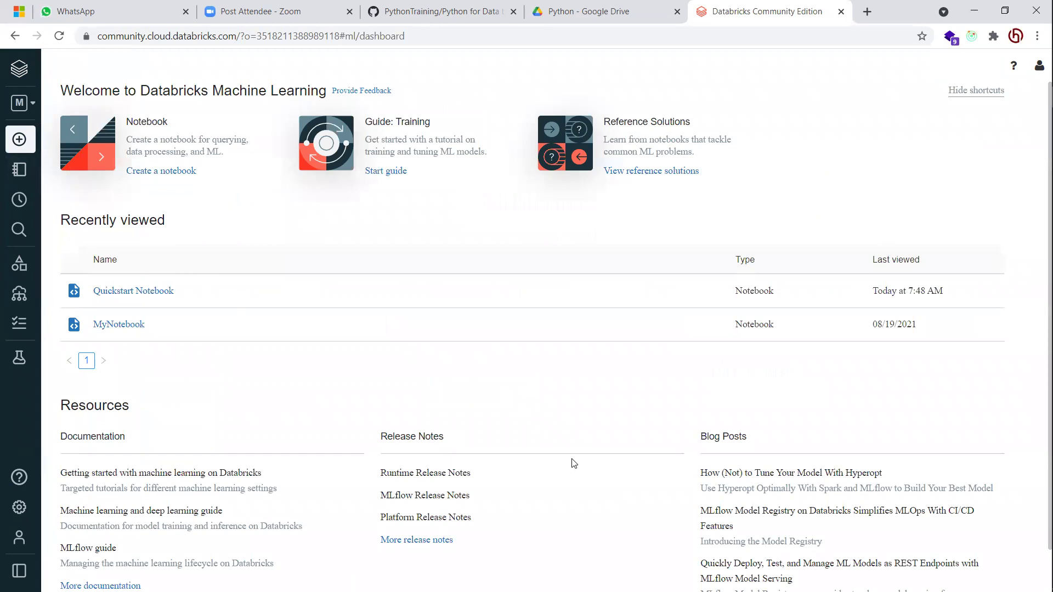
scroll(574, 463, "down", 1)
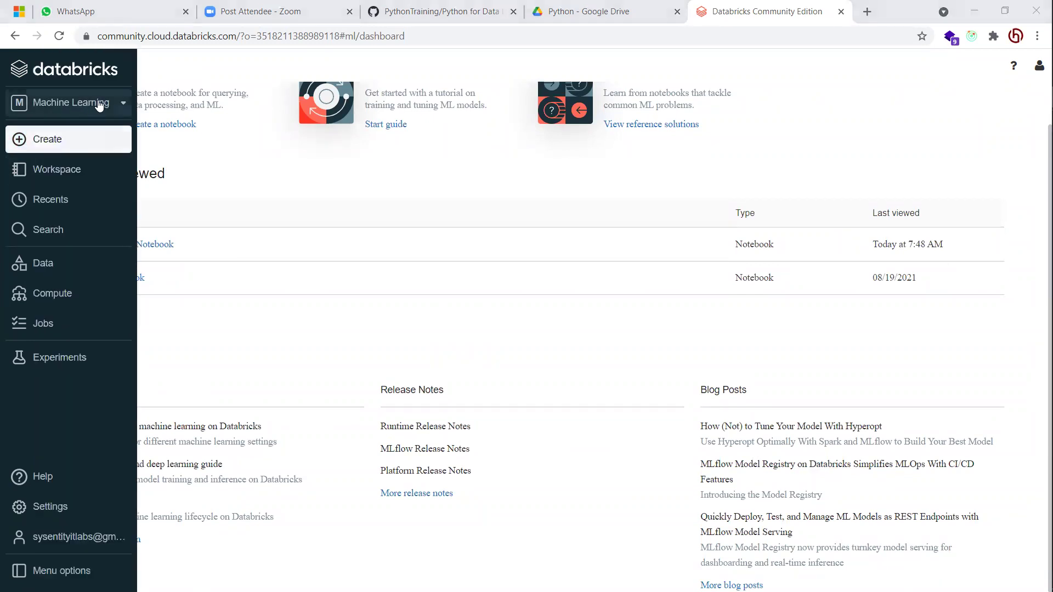
Switch back to the Data Science & Engineering environment and open the Quickstart Tutorial notebook
left_click(99, 105)
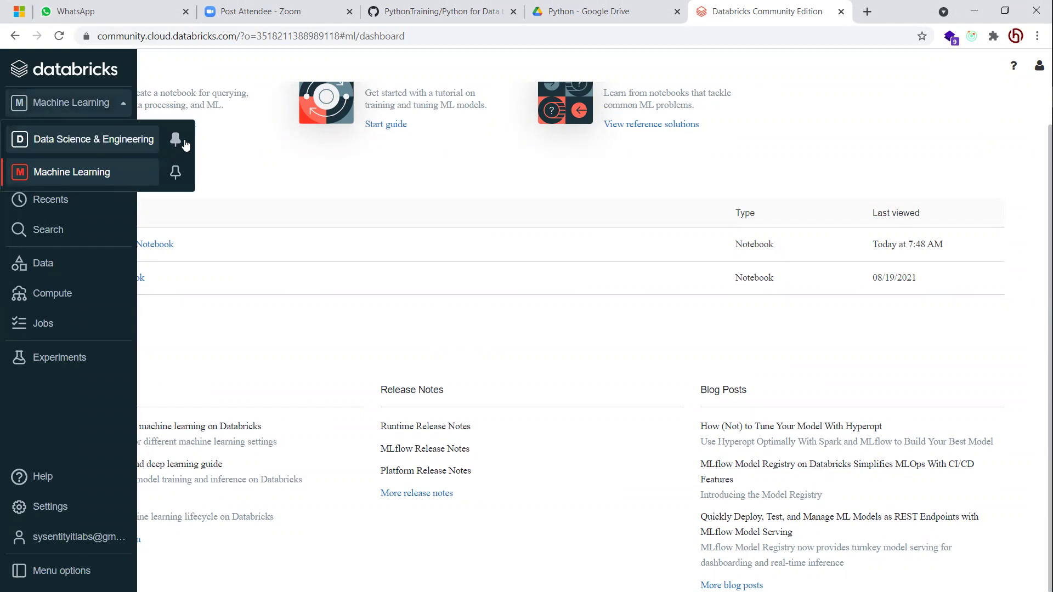
left_click(86, 142)
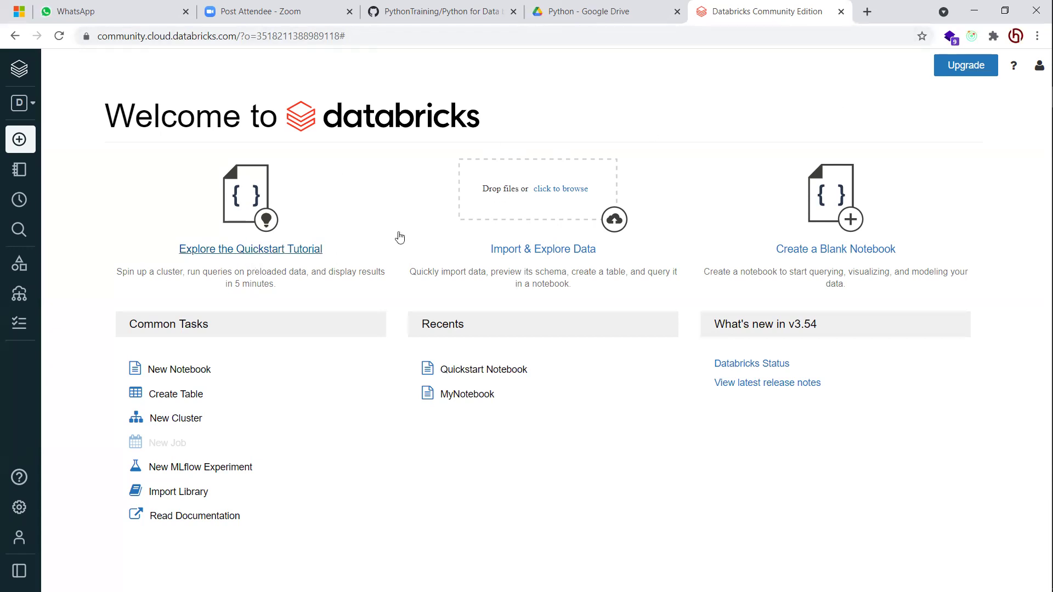
left_click(298, 250)
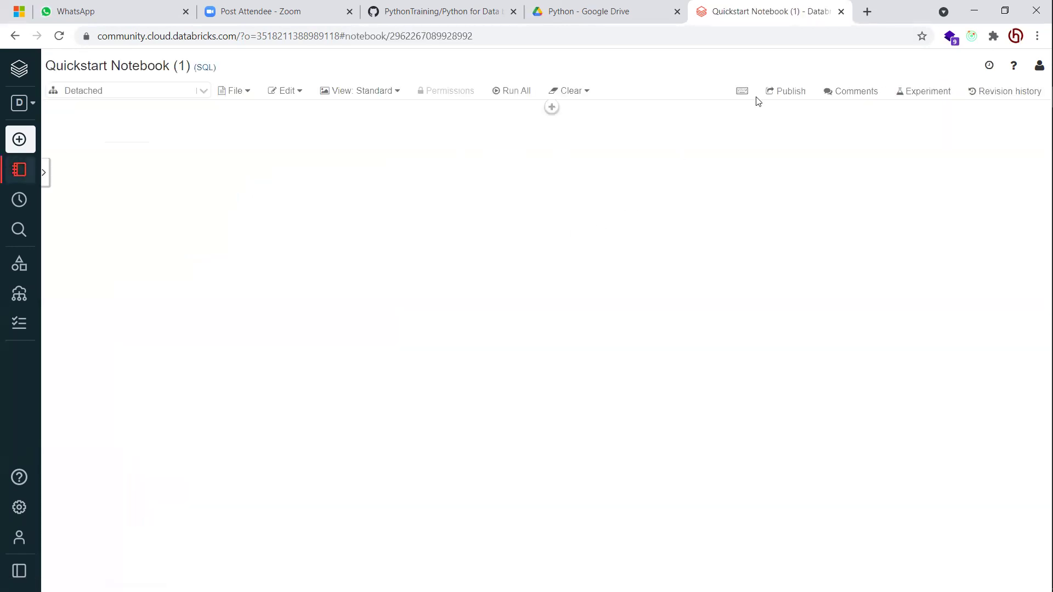
Read through the quickstart notebook, from the cluster setup instructions to the Python DataFrame commands
scroll(247, 213, "down", 3)
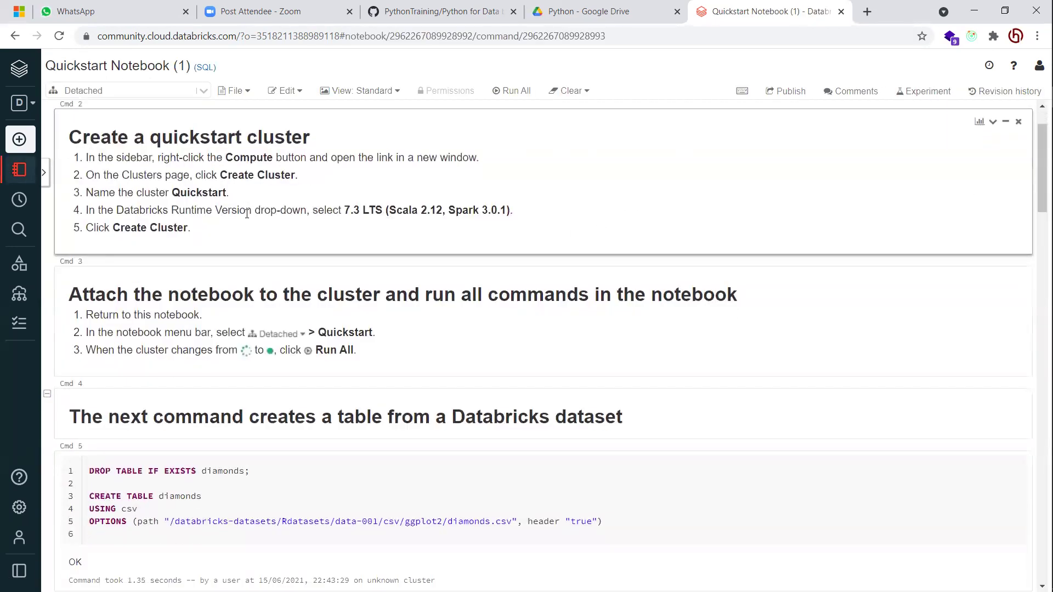
scroll(247, 214, "down", 3)
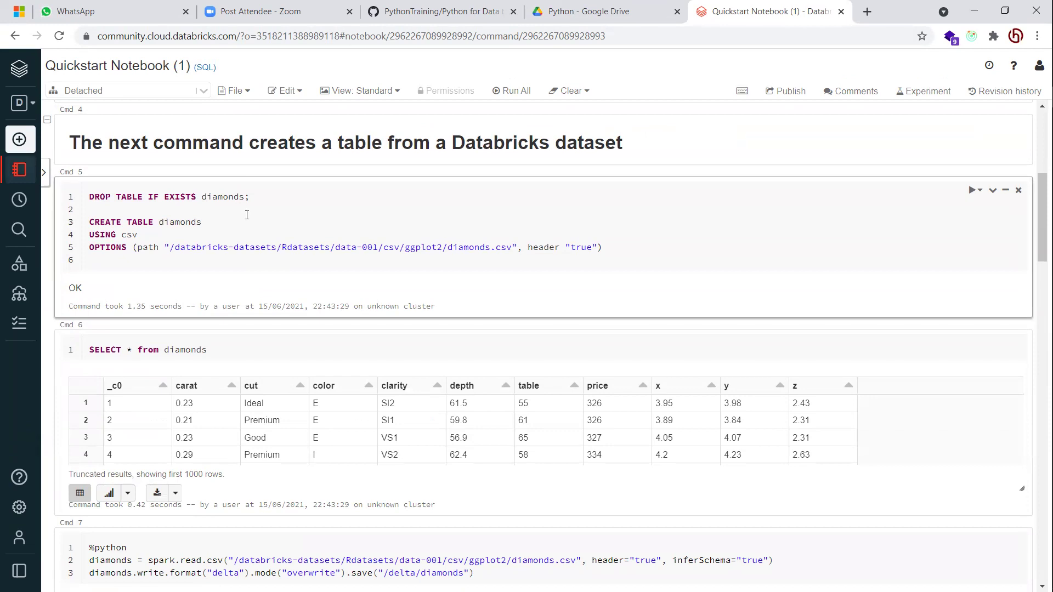
scroll(247, 215, "down", 7)
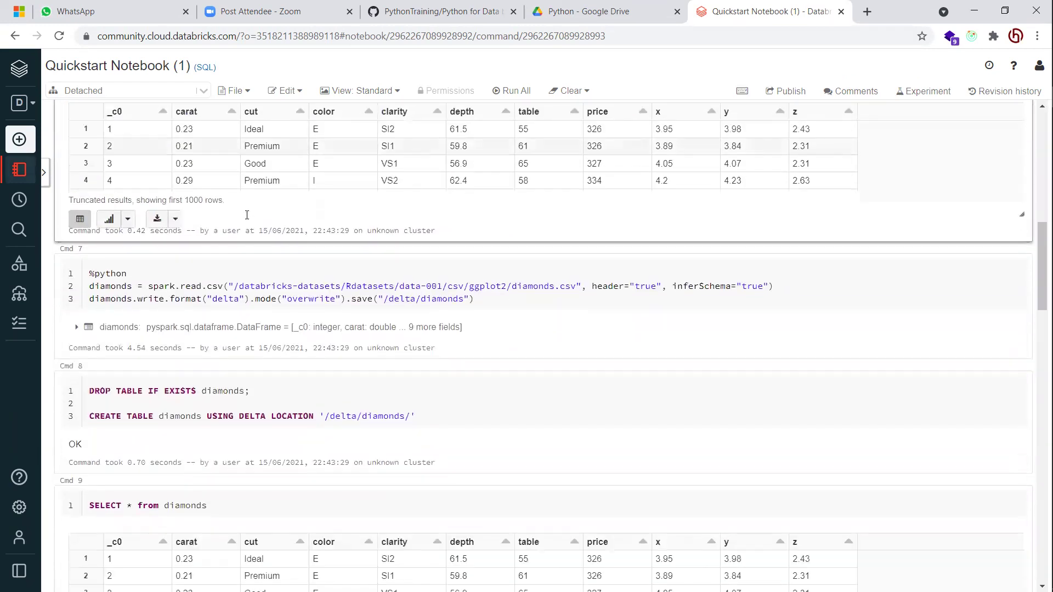
scroll(247, 215, "down", 3)
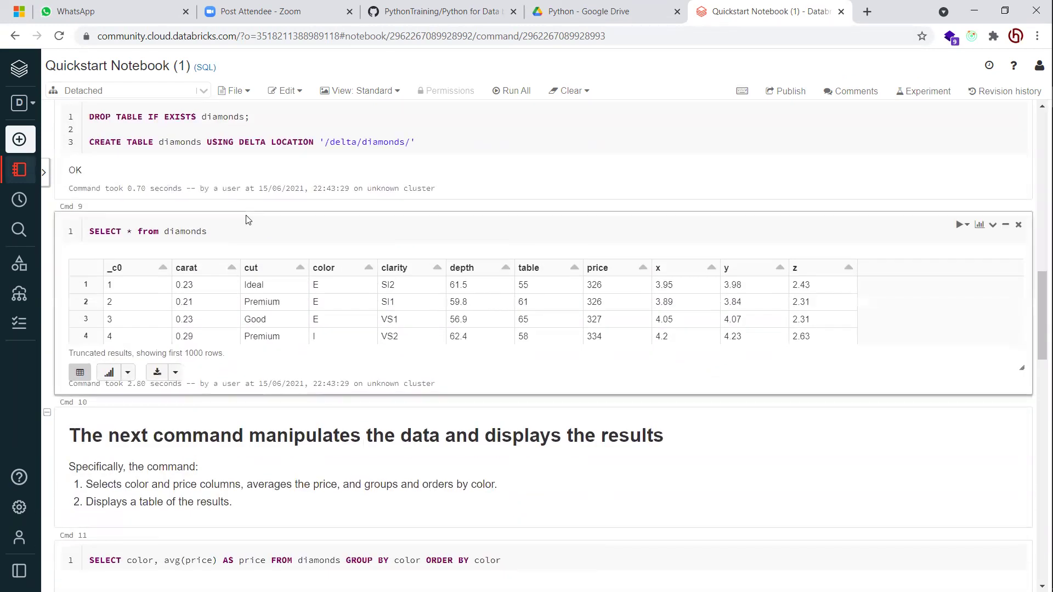
scroll(249, 220, "up", 3)
scroll(248, 219, "up", 1)
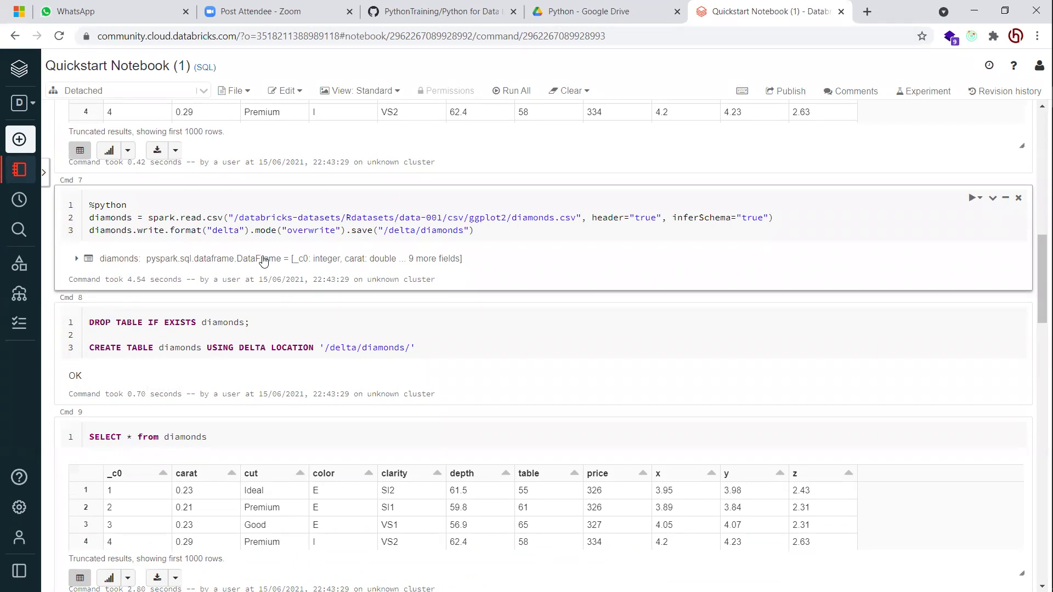
scroll(262, 259, "down", 7)
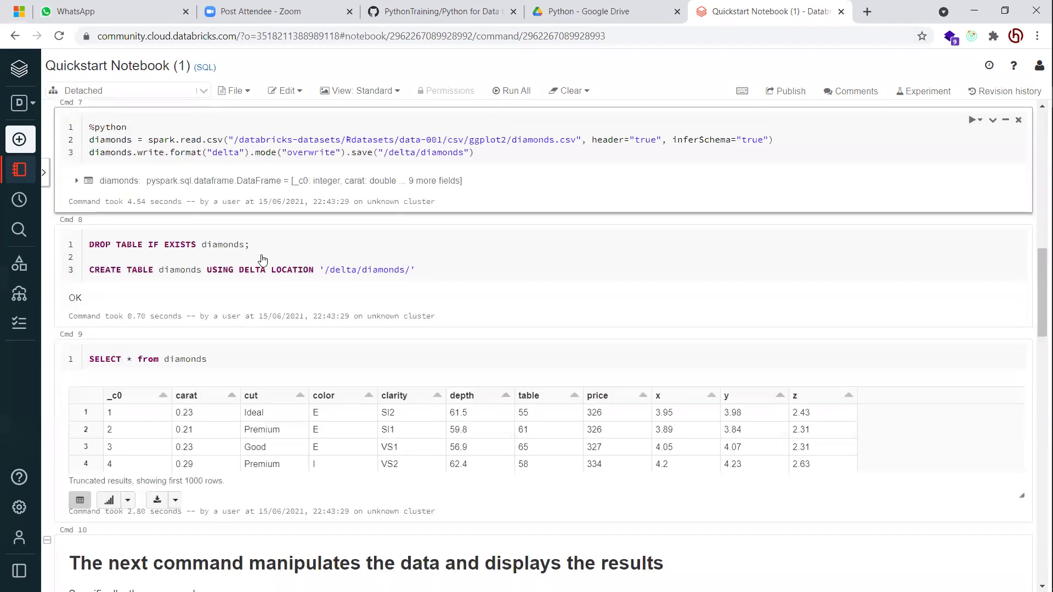
scroll(262, 259, "down", 8)
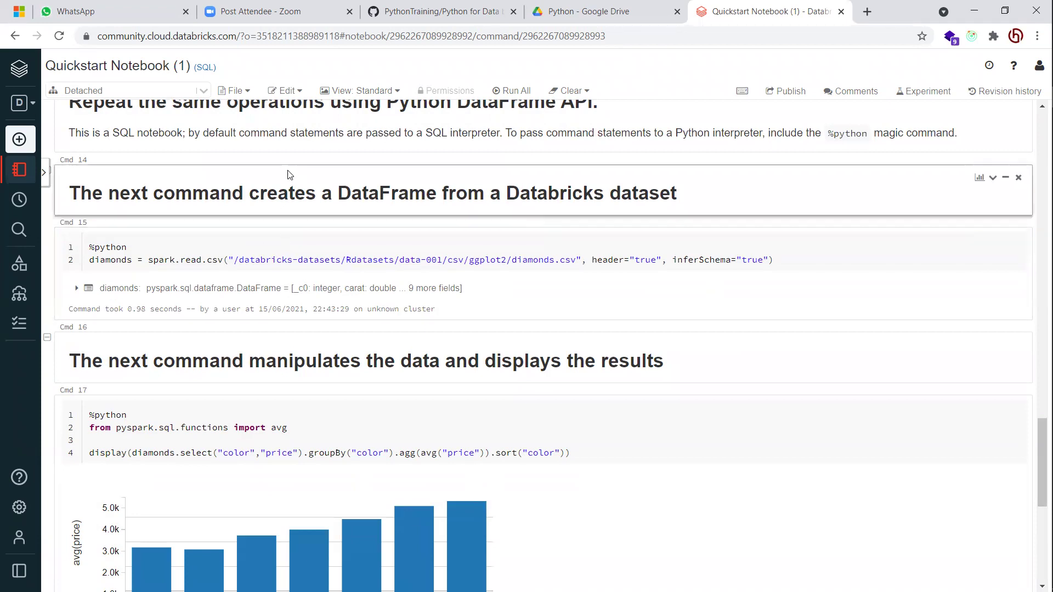
scroll(279, 185, "up", 3)
scroll(279, 186, "up", 8)
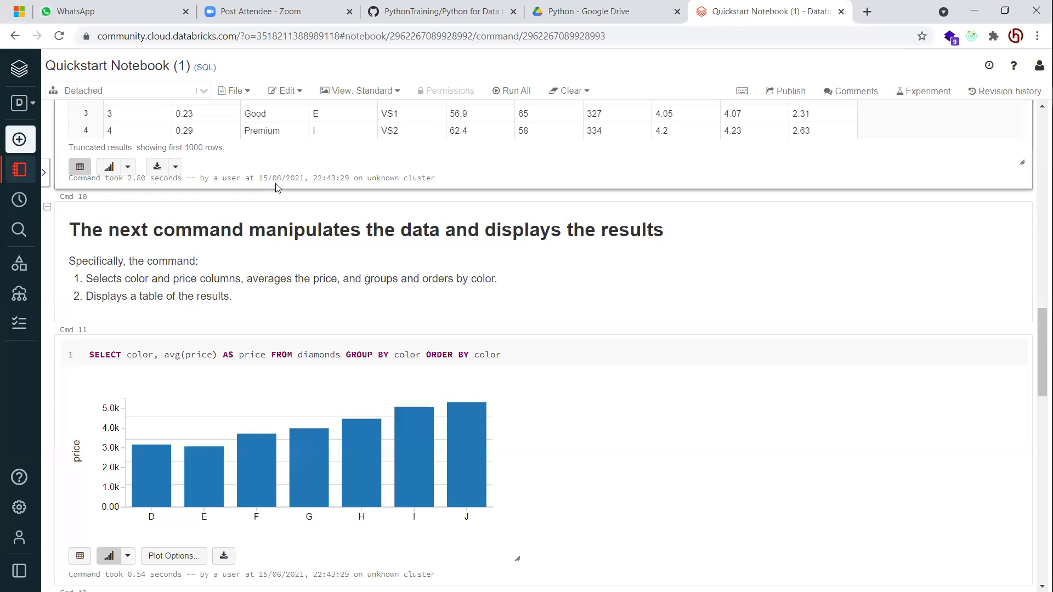
Examine the notebook cells that save the diamonds data in Delta format, create its table and query it
left_click(291, 279)
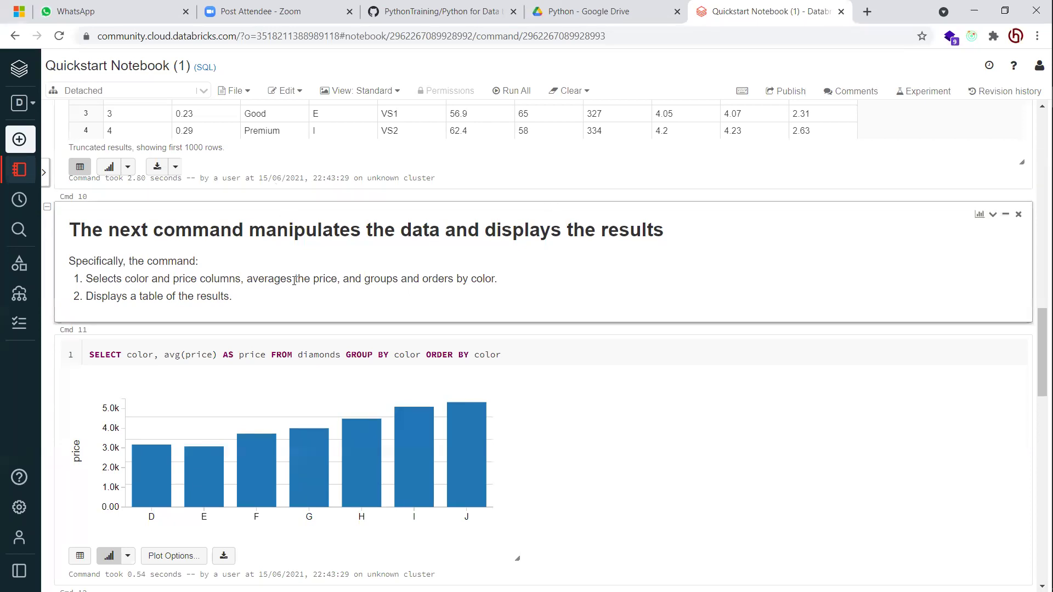
key("Up")
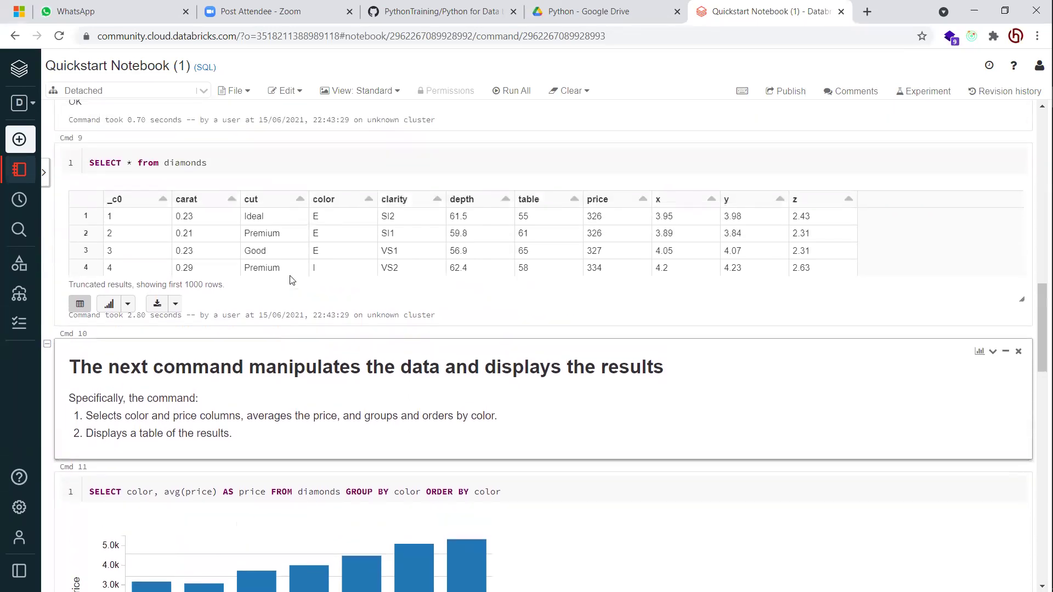
key("Up")
key("Up")
key("Up")
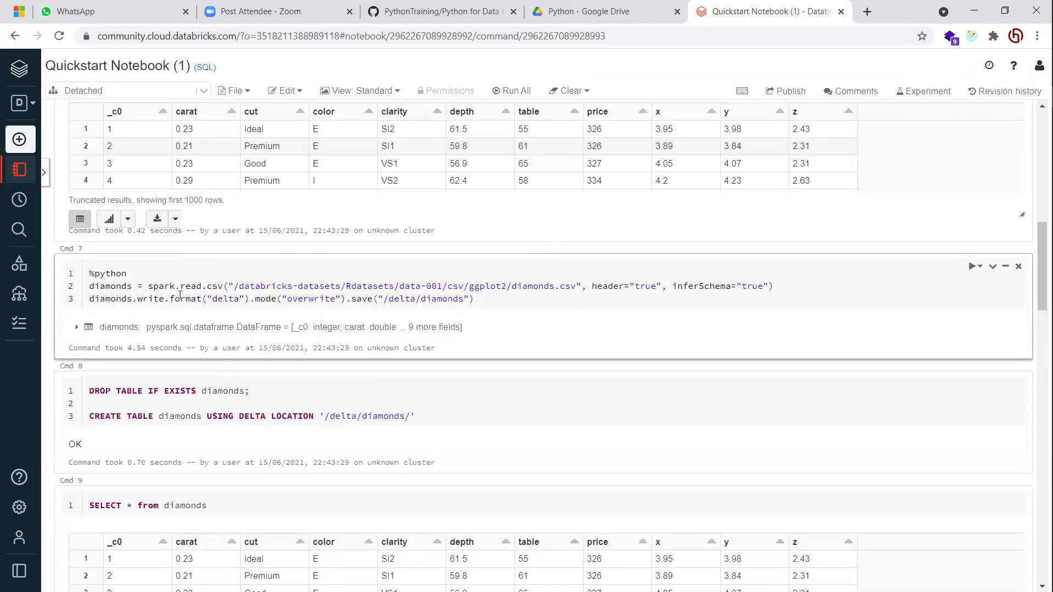
key("Down")
key("Down")
key("Down")
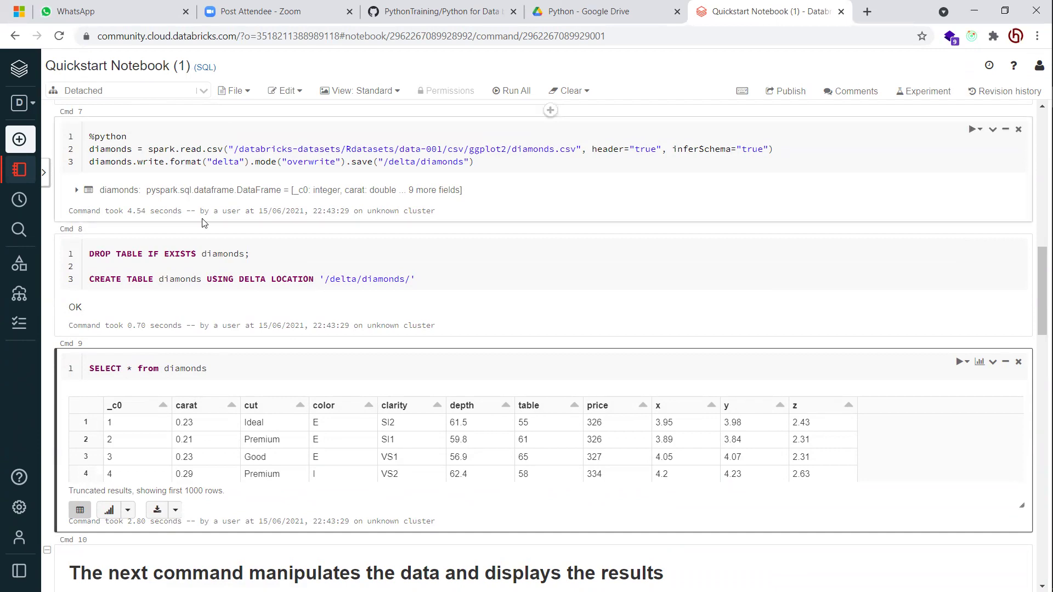
Skim the remaining notebook cells and return to the welcome page
scroll(201, 229, "down", 2)
scroll(201, 229, "down", 2)
scroll(201, 226, "down", 7)
scroll(201, 226, "up", 20)
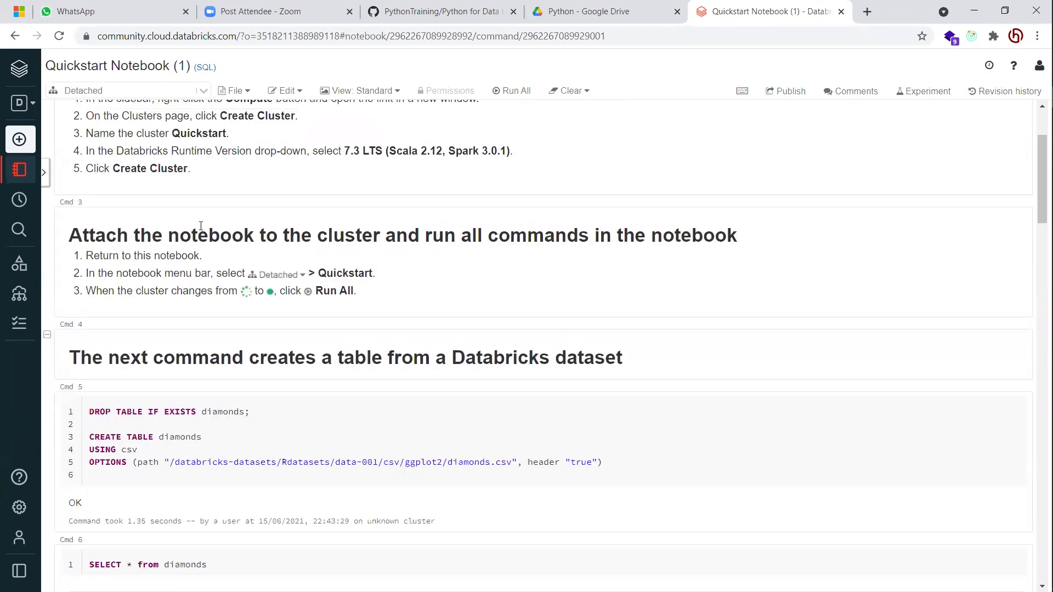
scroll(201, 226, "up", 3)
left_click(19, 75)
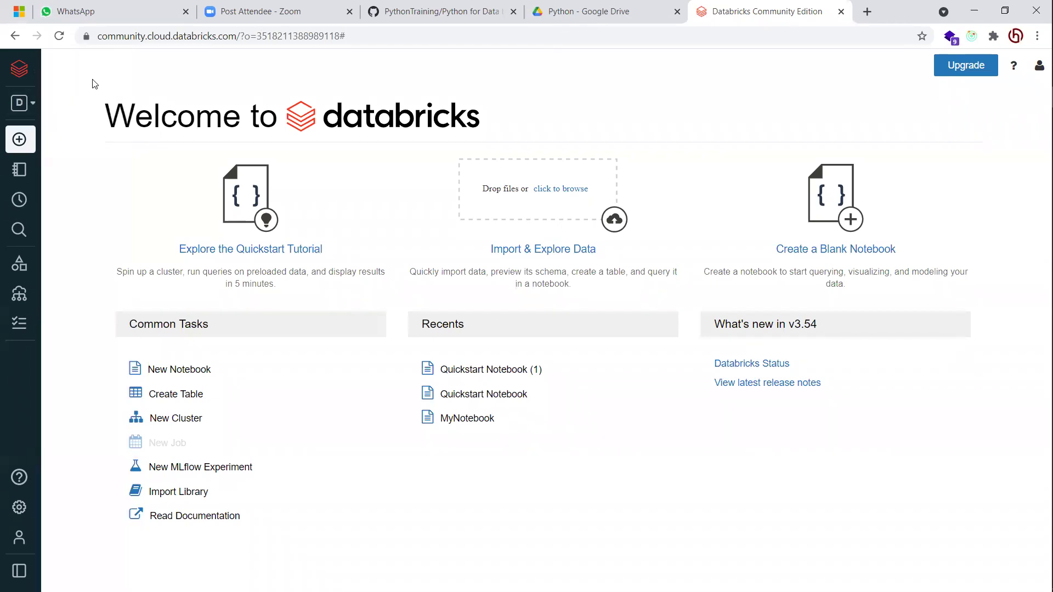
View and dismiss the relocation notices for help and user settings, and locate the new Settings entry
left_click(1014, 70)
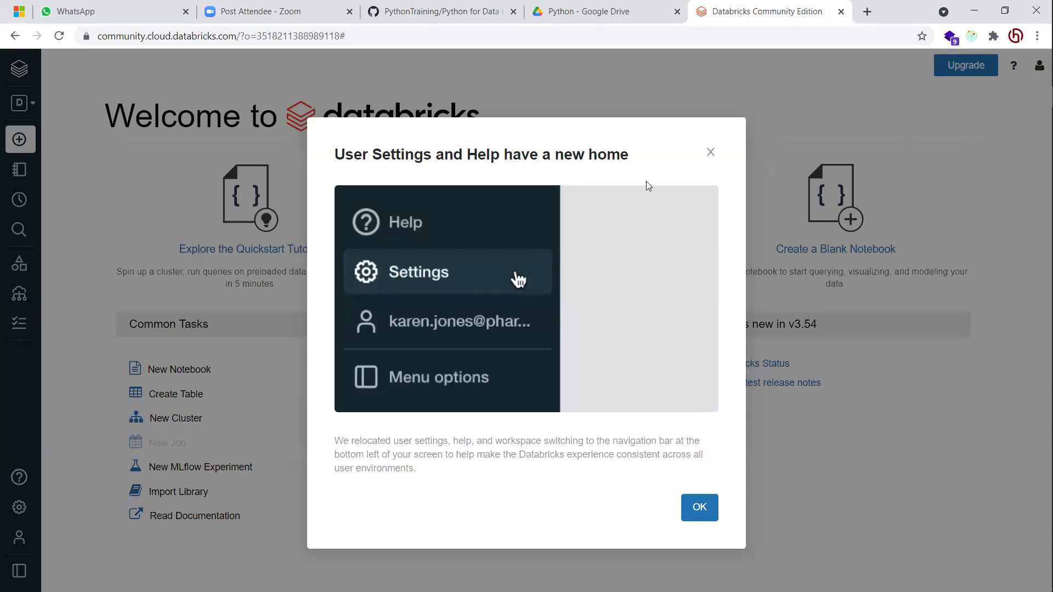
left_click(695, 510)
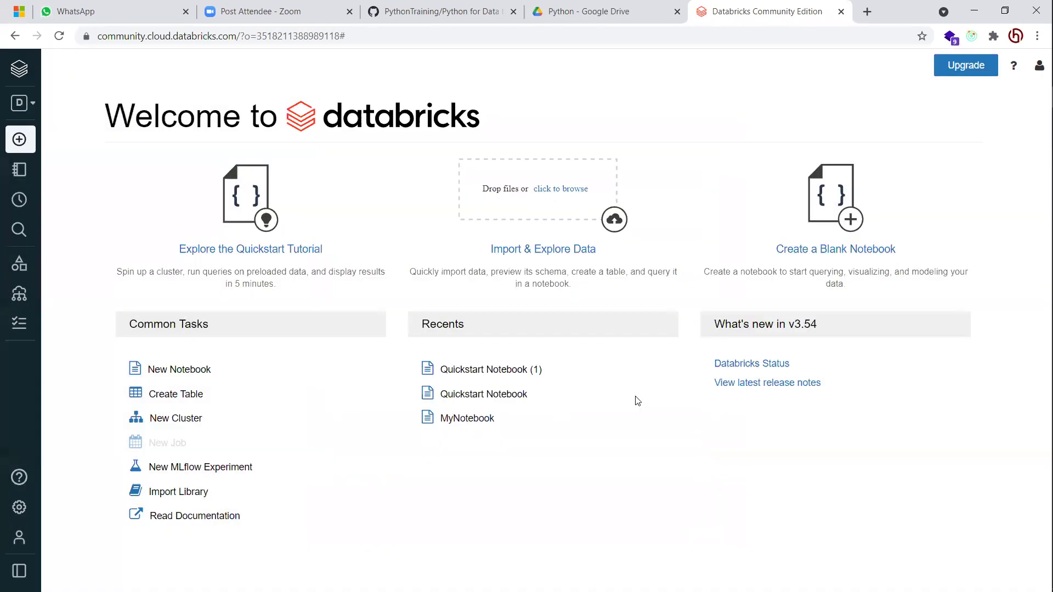
left_click(1040, 68)
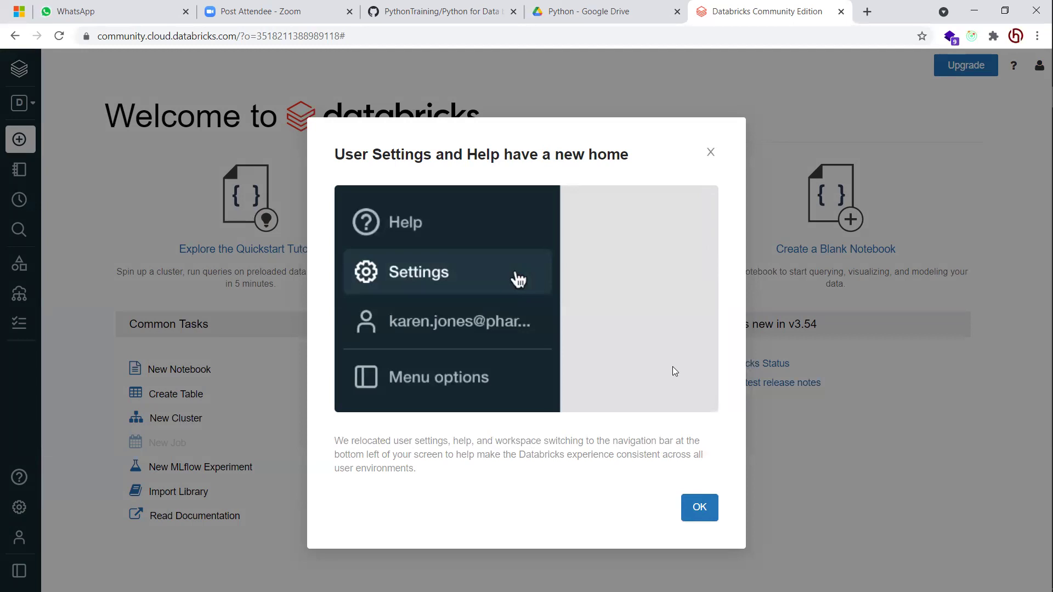
left_click(710, 152)
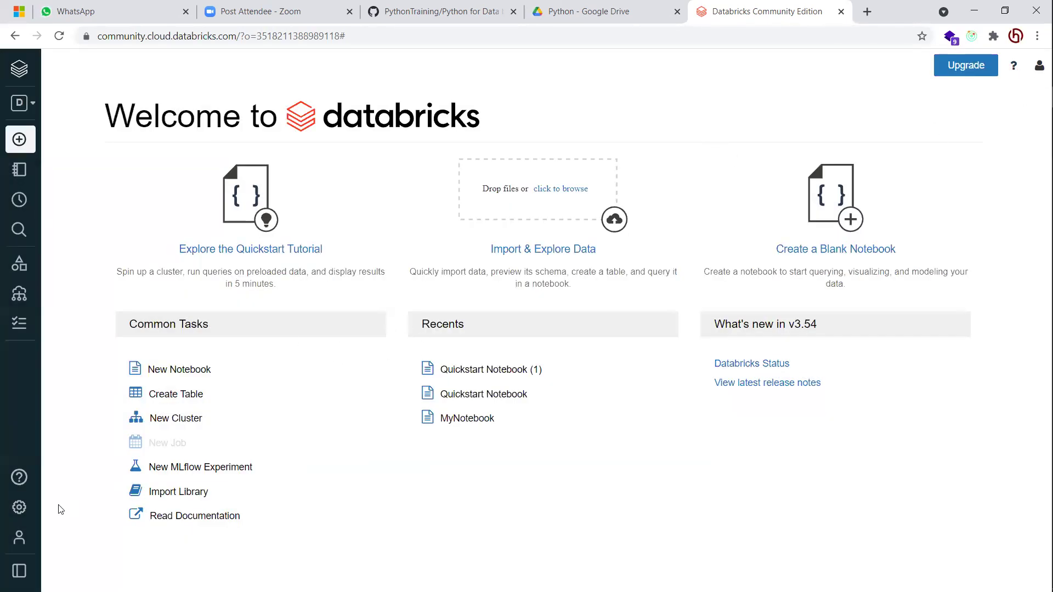
mouse_move(21, 511)
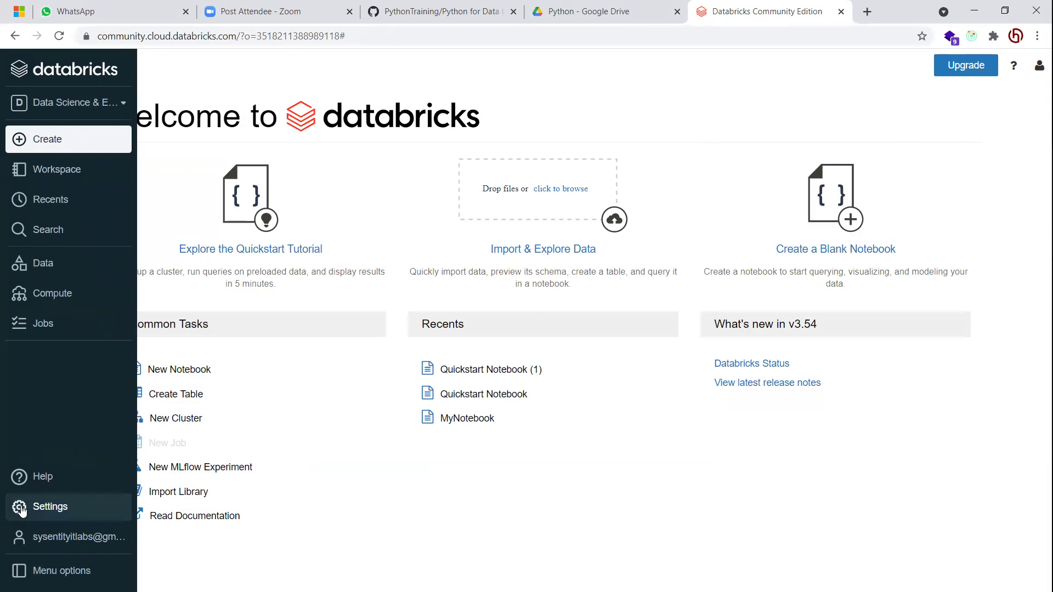
View the workspace settings options, and check which kinds of items can be created
left_click(20, 511)
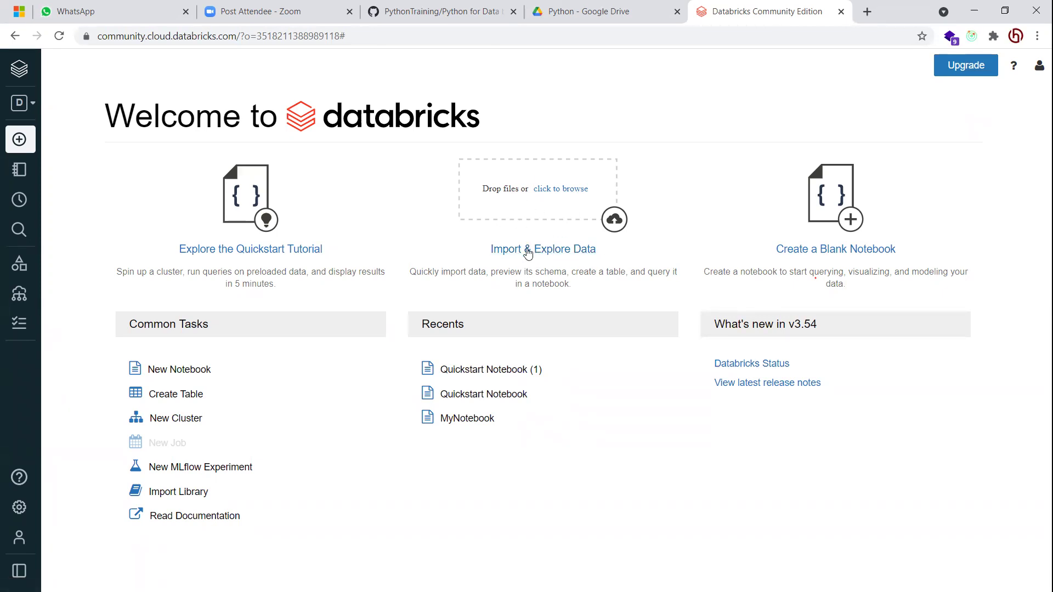
mouse_move(16, 279)
mouse_move(29, 144)
left_click(44, 139)
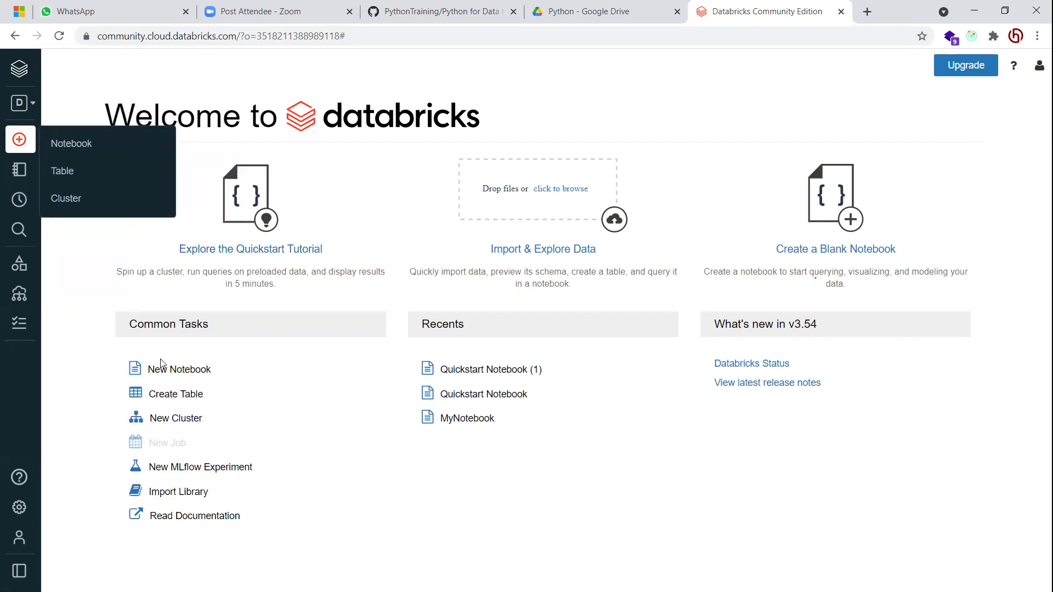
Open the Import Library task to view the library source and type options, and return to the welcome page
mouse_move(220, 444)
left_click(190, 492)
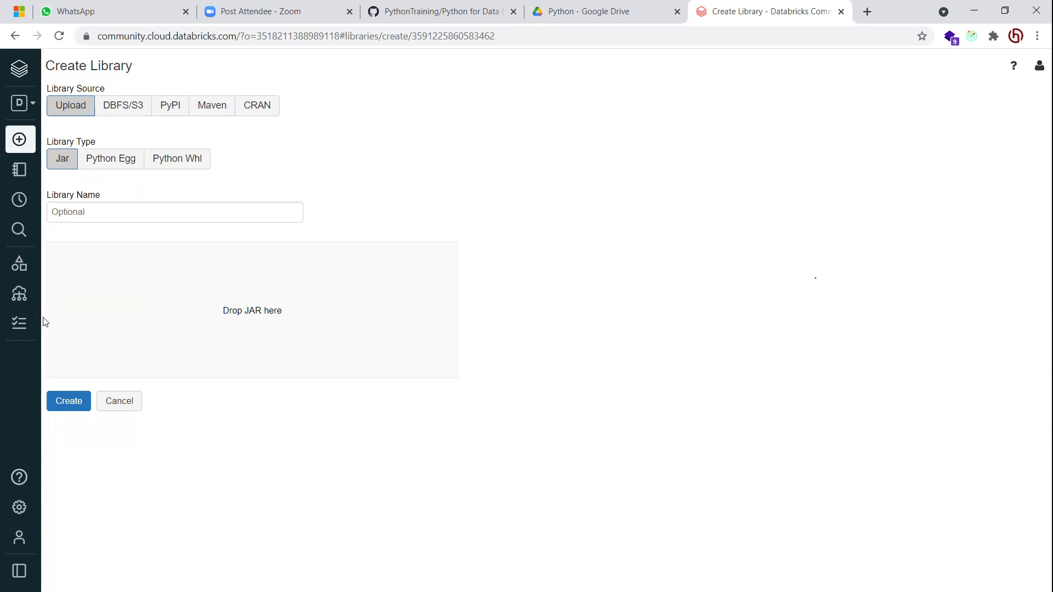
mouse_move(43, 102)
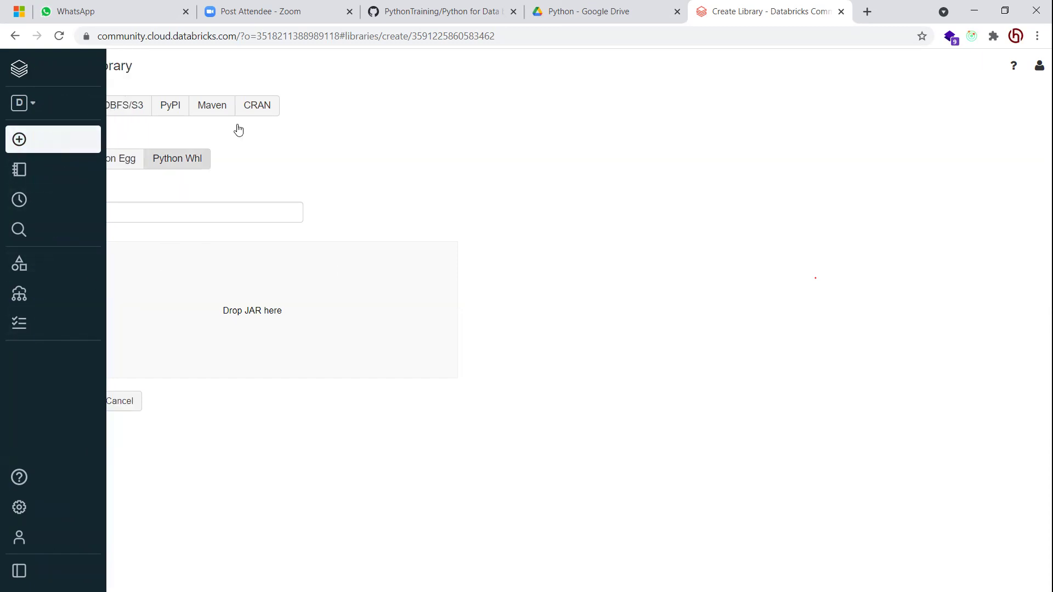
left_click(17, 76)
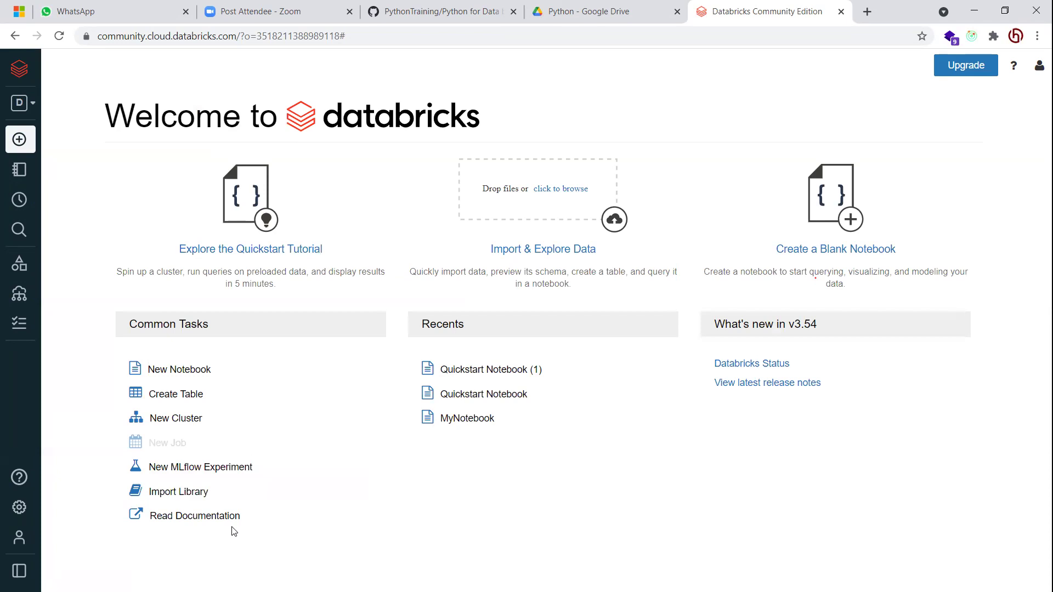
Open the Databricks documentation from the common tasks and skim its Getting started page
left_click(201, 516)
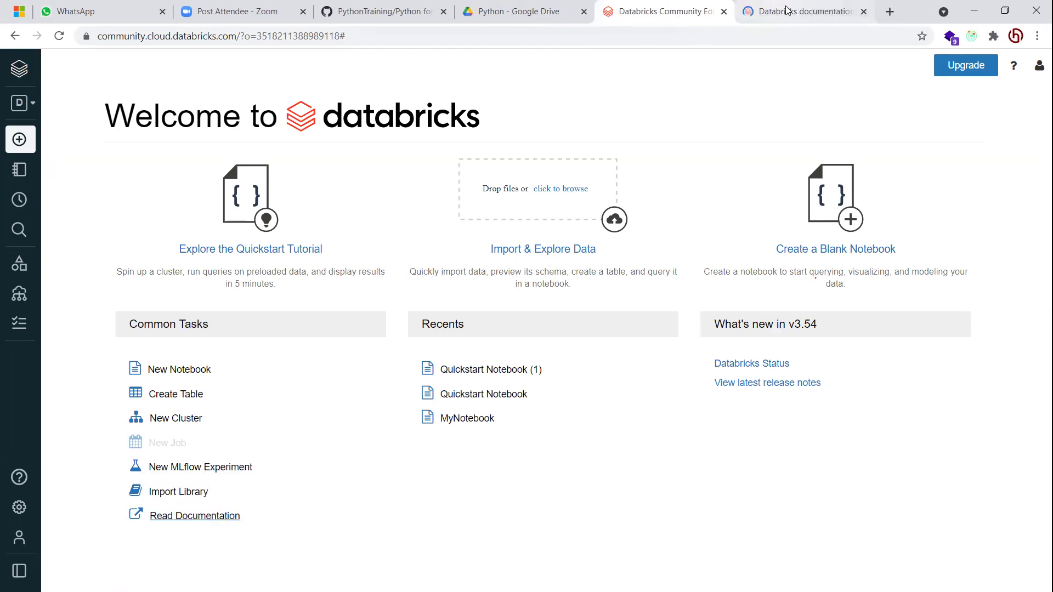
left_click(785, 11)
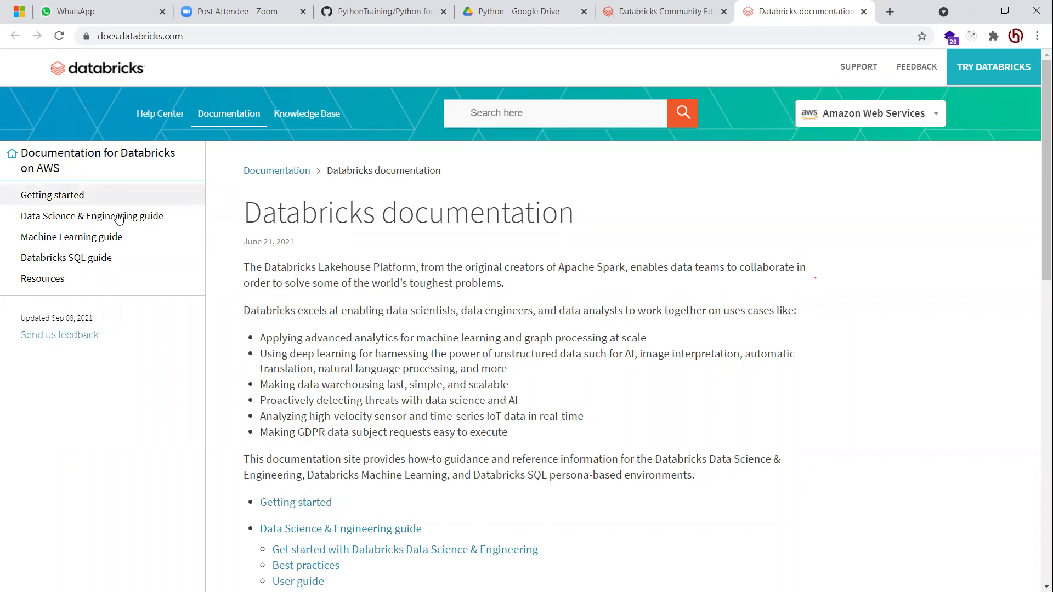
left_click(62, 197)
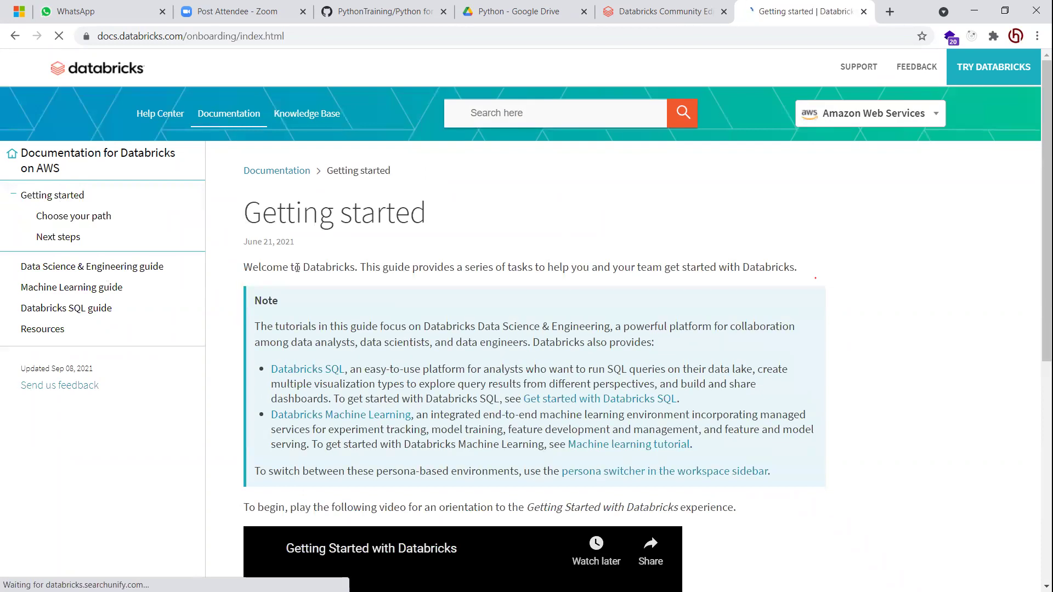
scroll(297, 268, "down", 10)
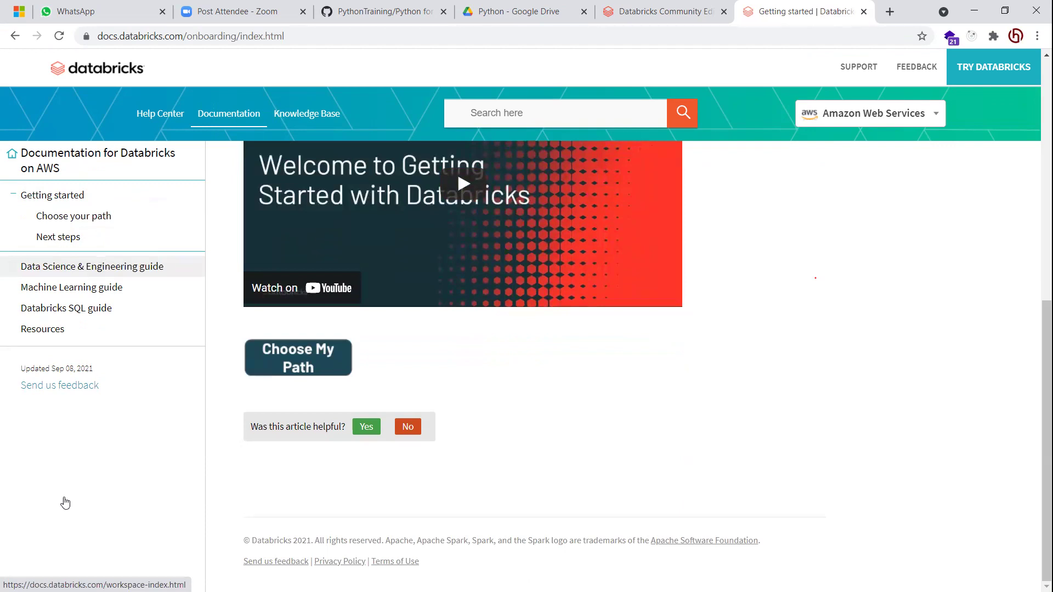
Open Get started with Databricks Data Science & Engineering in the documentation and browse the guide's topic list
left_click(119, 266)
left_click(121, 254)
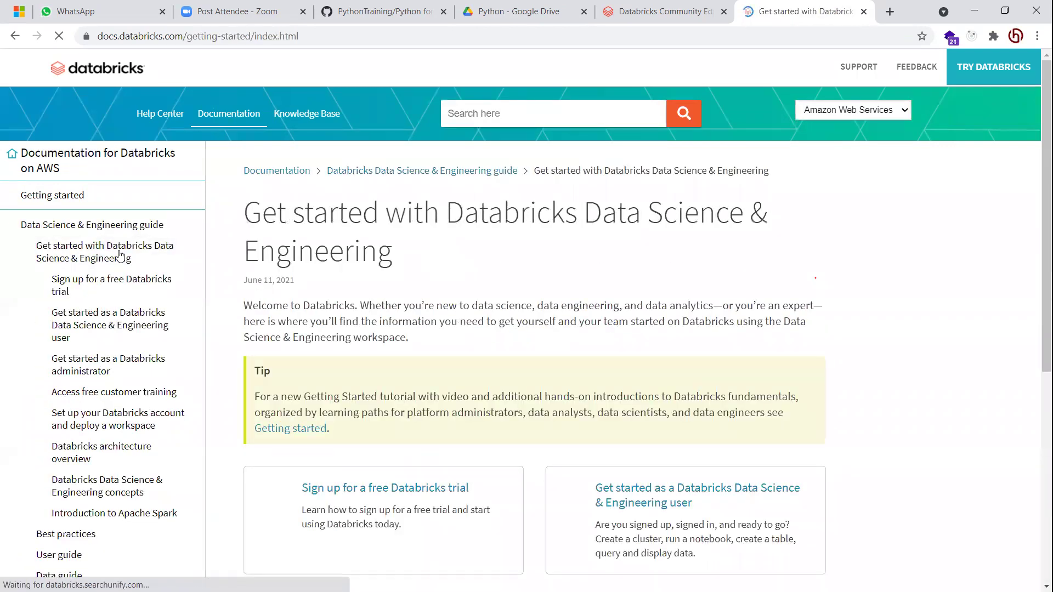
scroll(120, 254, "down", 5)
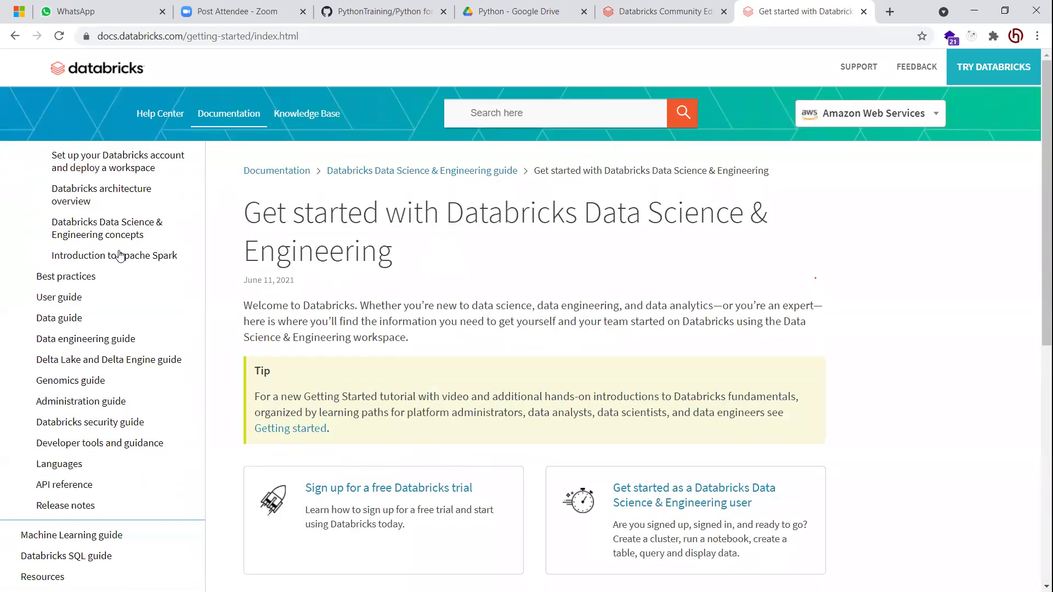
scroll(120, 255, "down", 1)
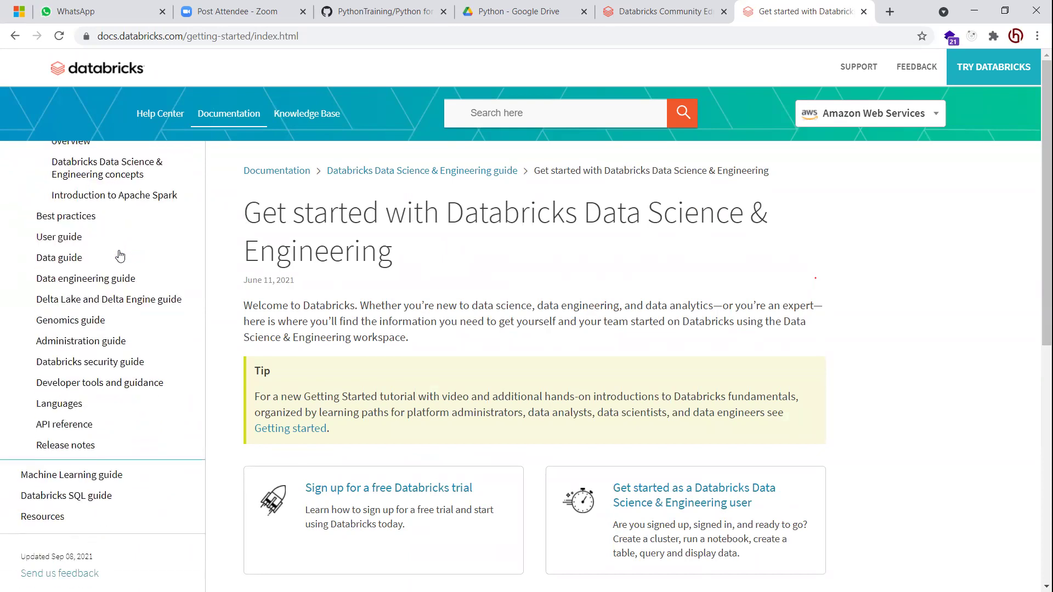
scroll(120, 256, "up", 1)
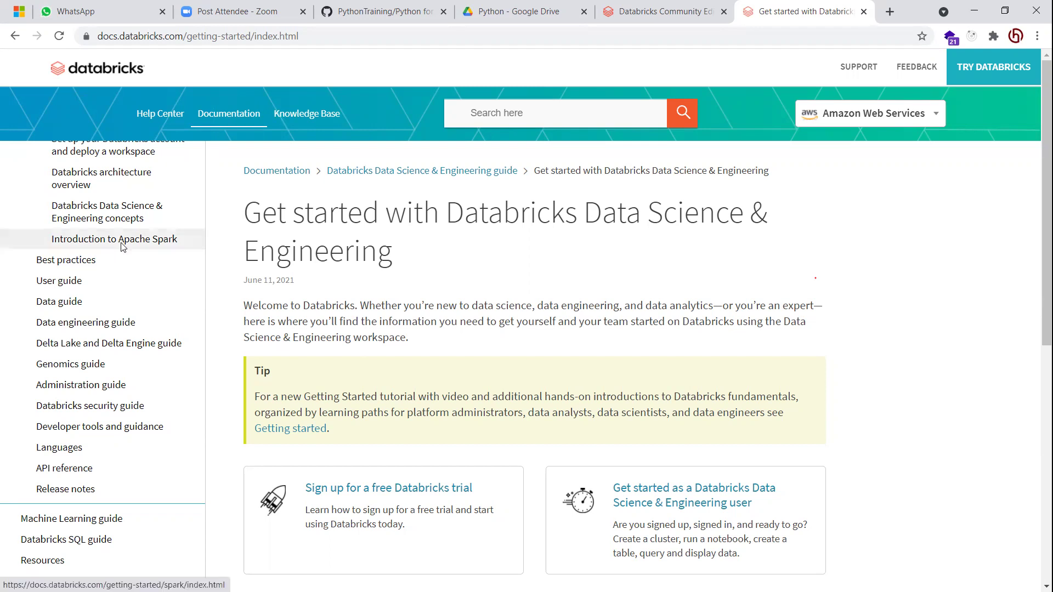
Open the Introduction to Apache Spark page and look over its tutorial modules
left_click(122, 246)
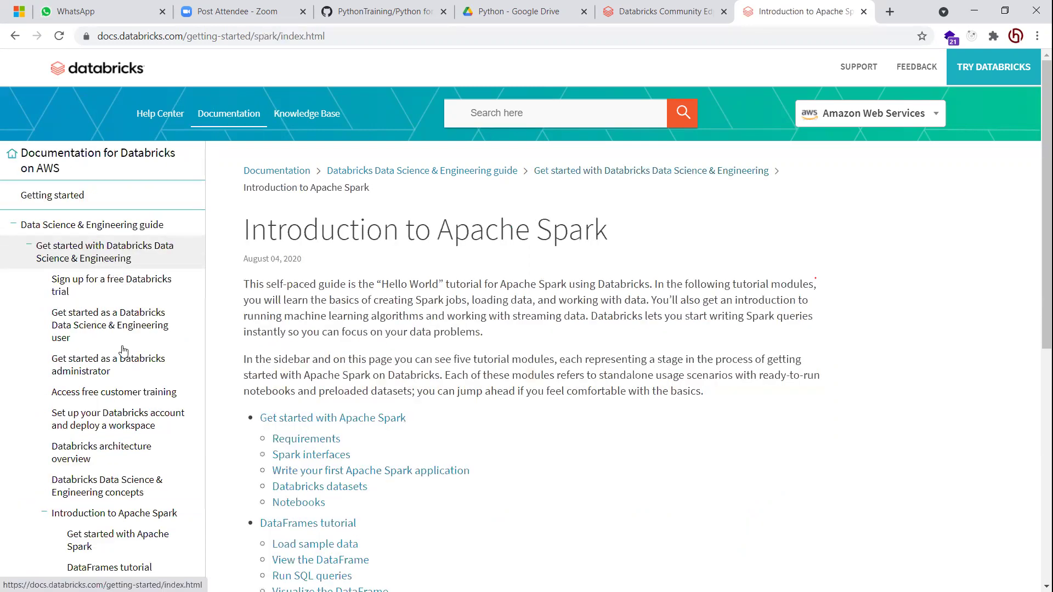
scroll(131, 298, "down", 5)
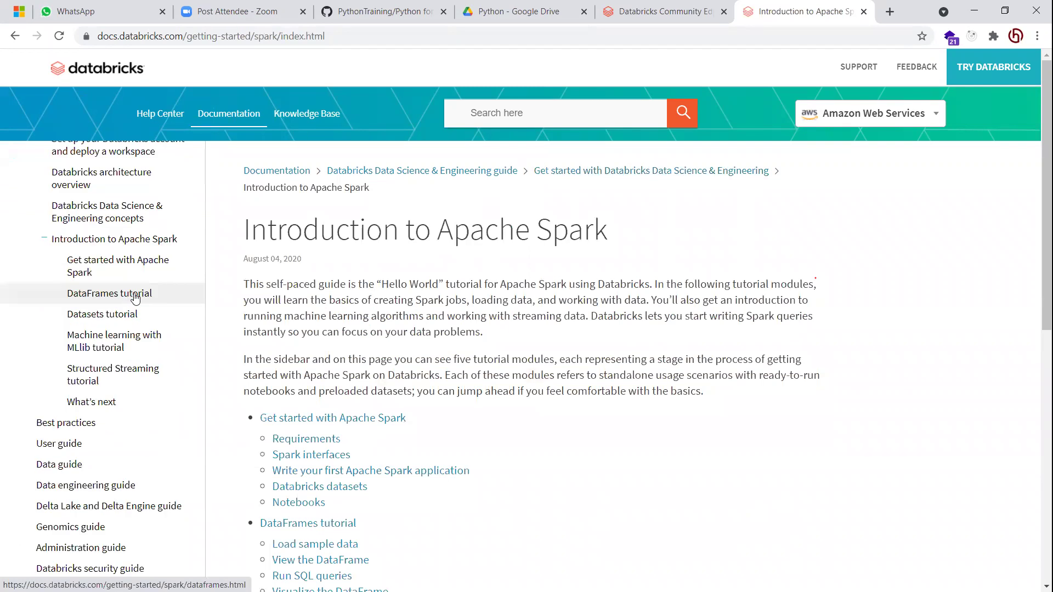
scroll(425, 311, "down", 9)
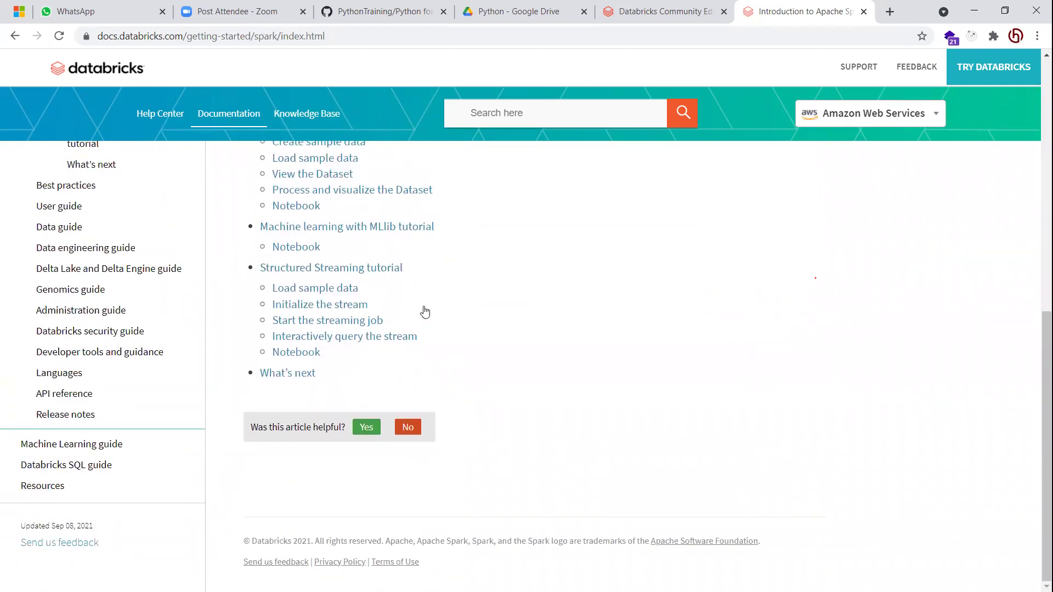
scroll(425, 311, "up", 8)
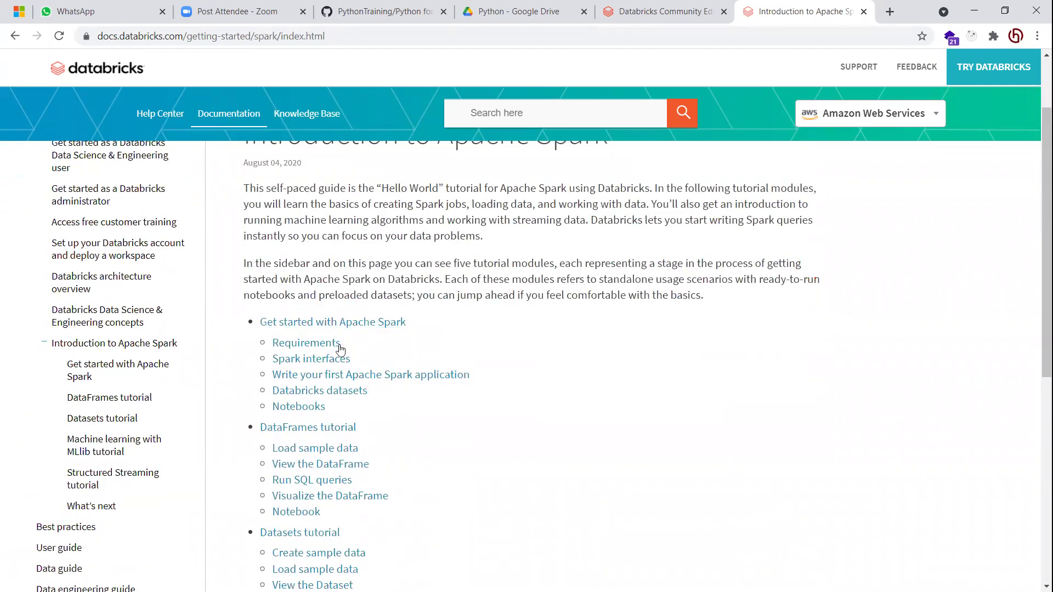
scroll(417, 357, "down", 1)
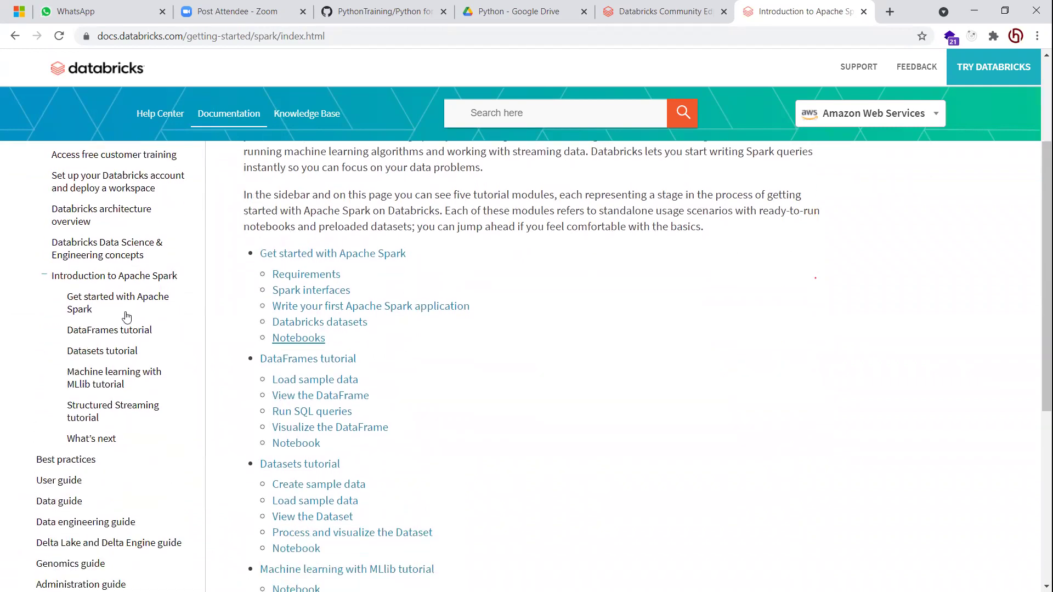
Read the Get started with Apache Spark tutorial, covering the first Spark application, the Databricks datasets and the sample notebooks
left_click(126, 316)
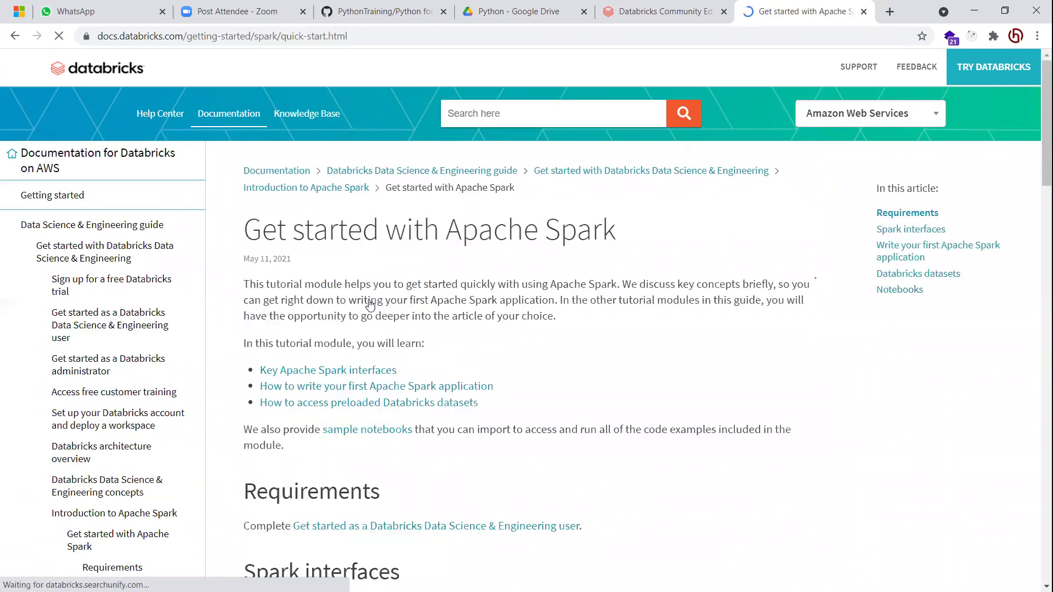
scroll(370, 305, "down", 2)
scroll(370, 306, "down", 10)
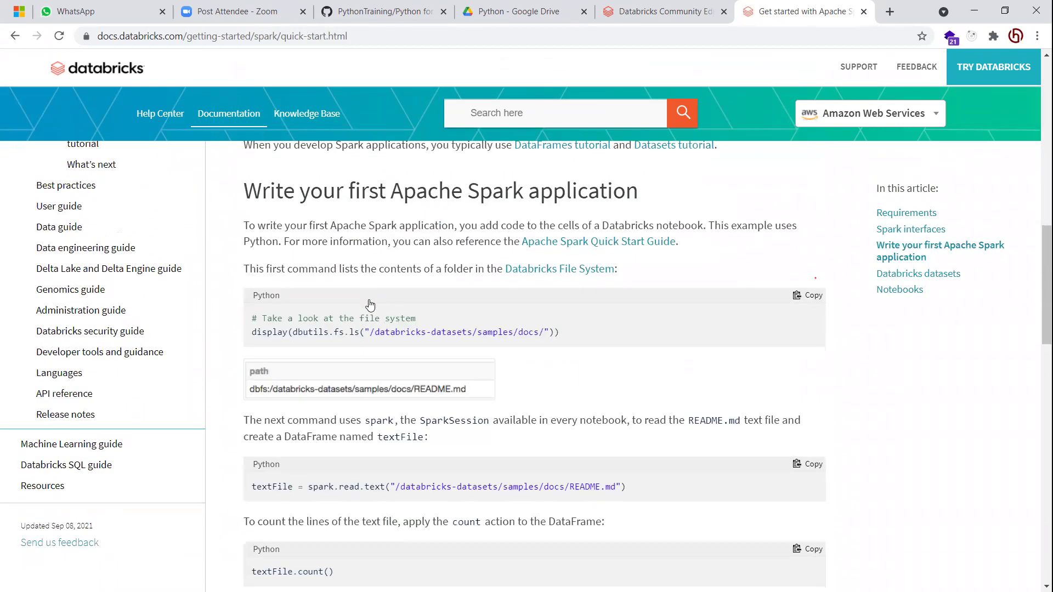
scroll(370, 306, "down", 5)
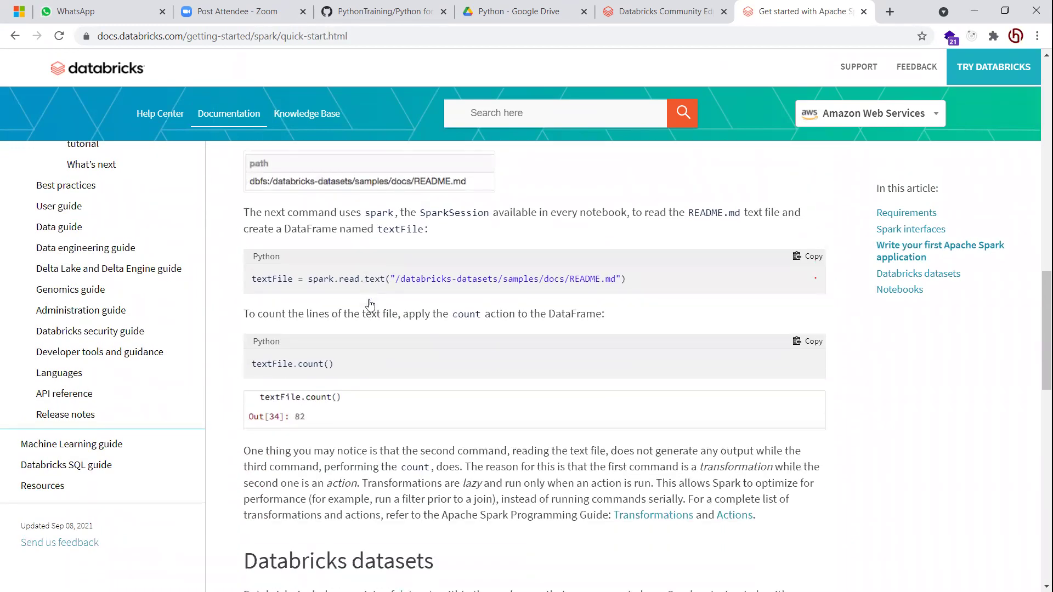
scroll(370, 306, "down", 7)
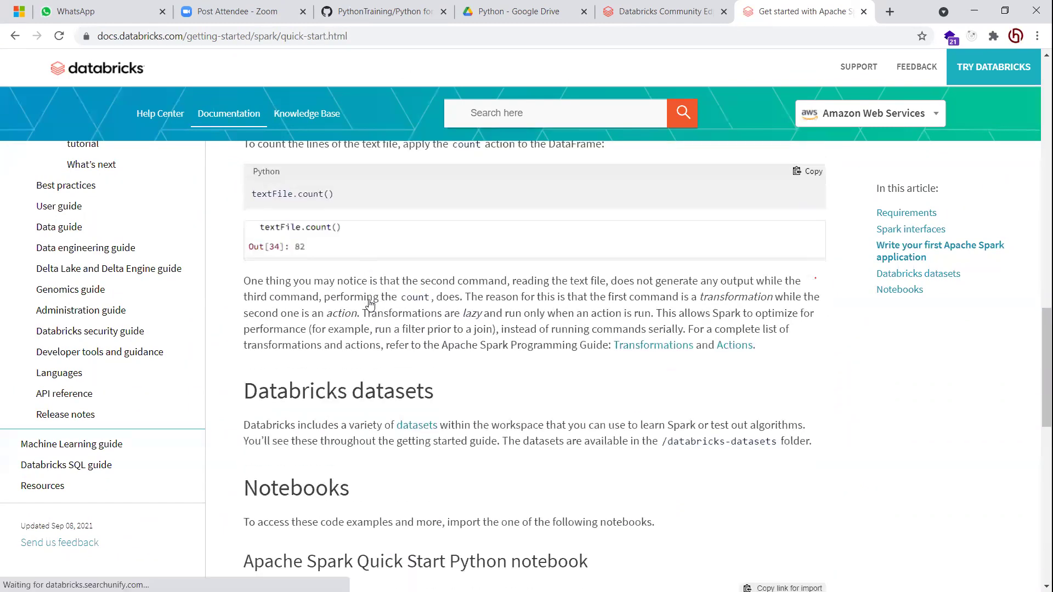
scroll(370, 306, "down", 2)
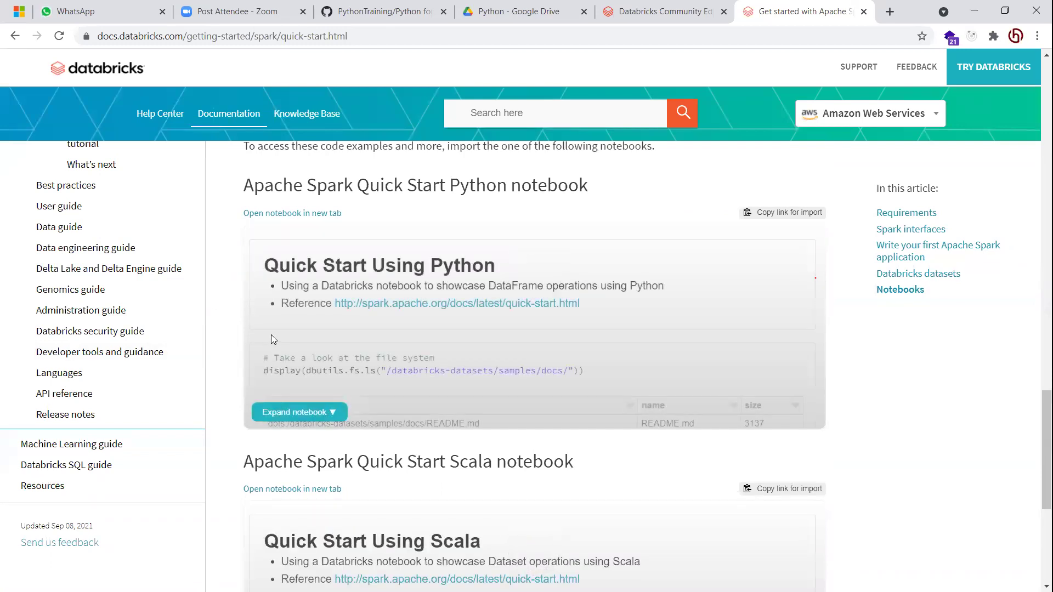
scroll(271, 336, "up", 4)
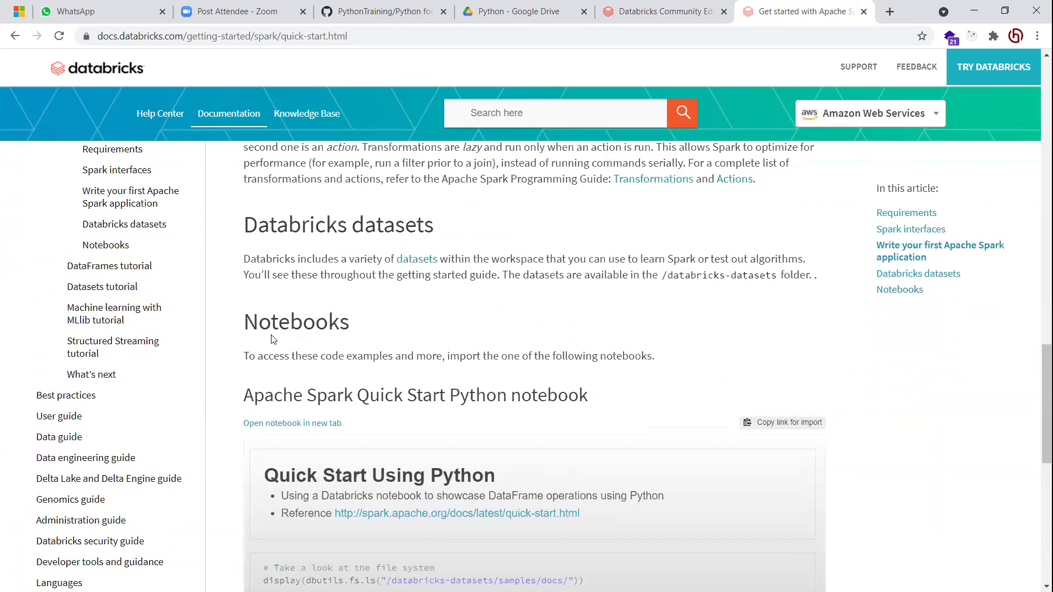
scroll(271, 338, "up", 5)
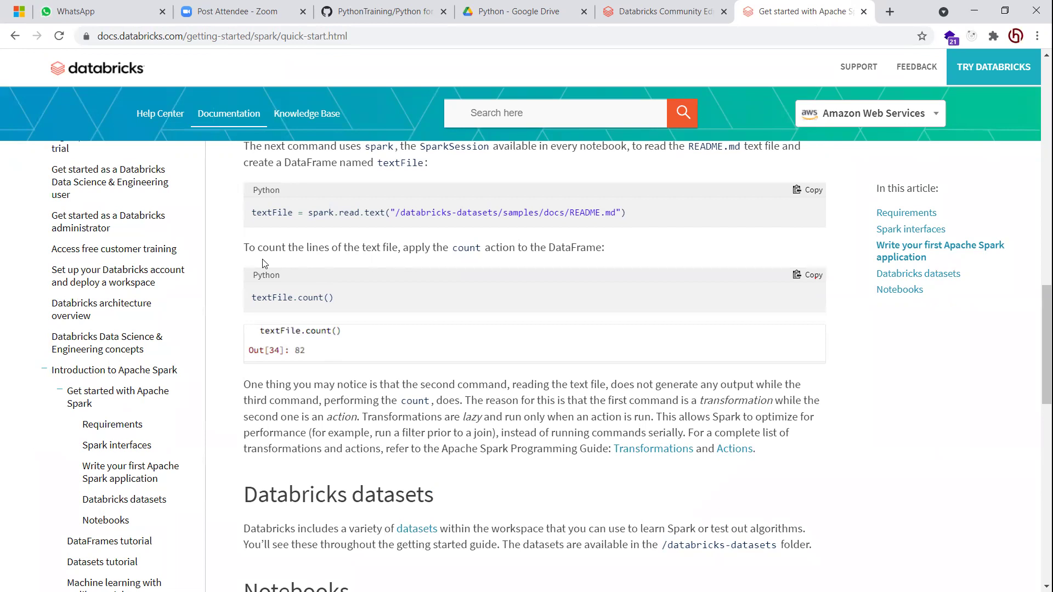
Return to the Databricks workspace and set the sidebar display to Expand
left_click(663, 13)
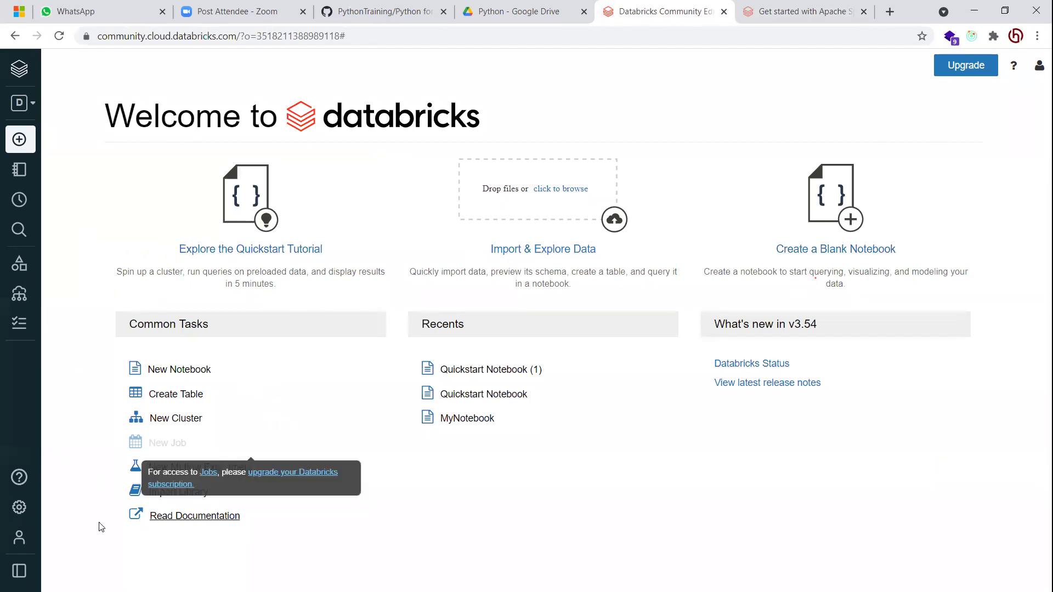
left_click(23, 572)
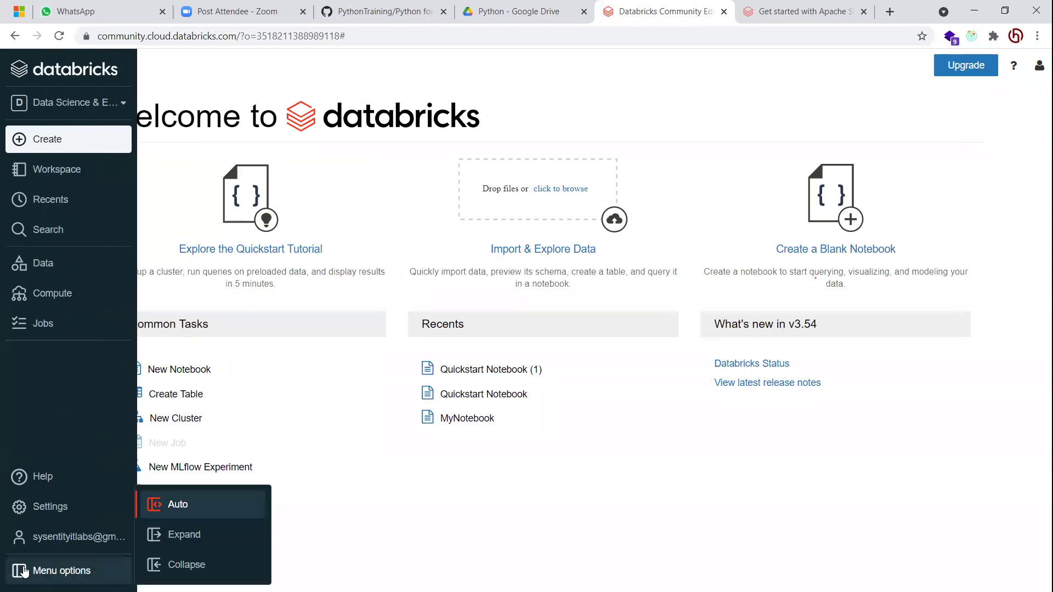
left_click(178, 534)
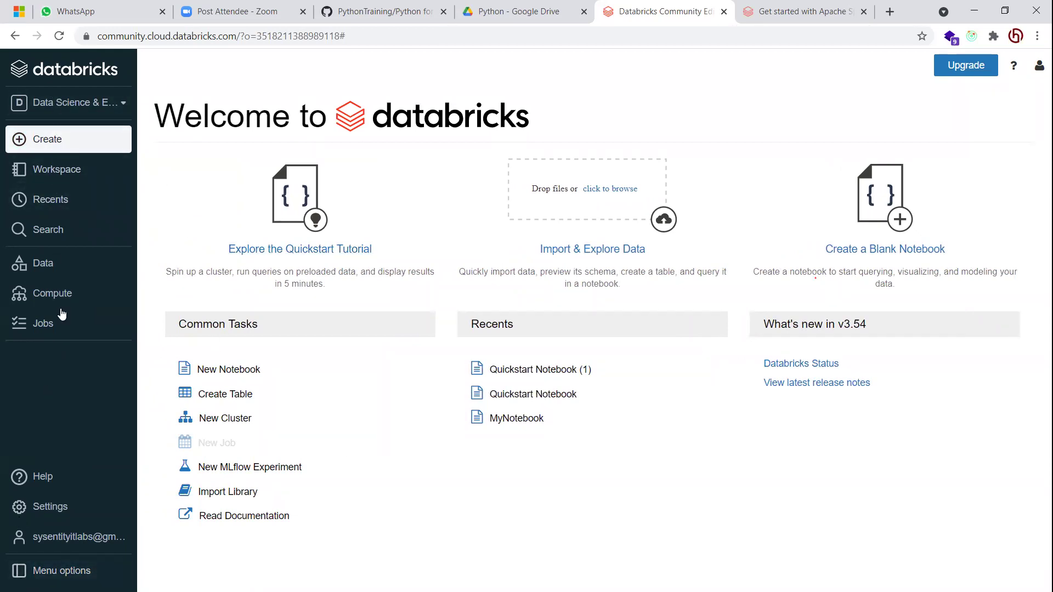
View the available help, settings and user account options in the expanded sidebar
left_click(57, 475)
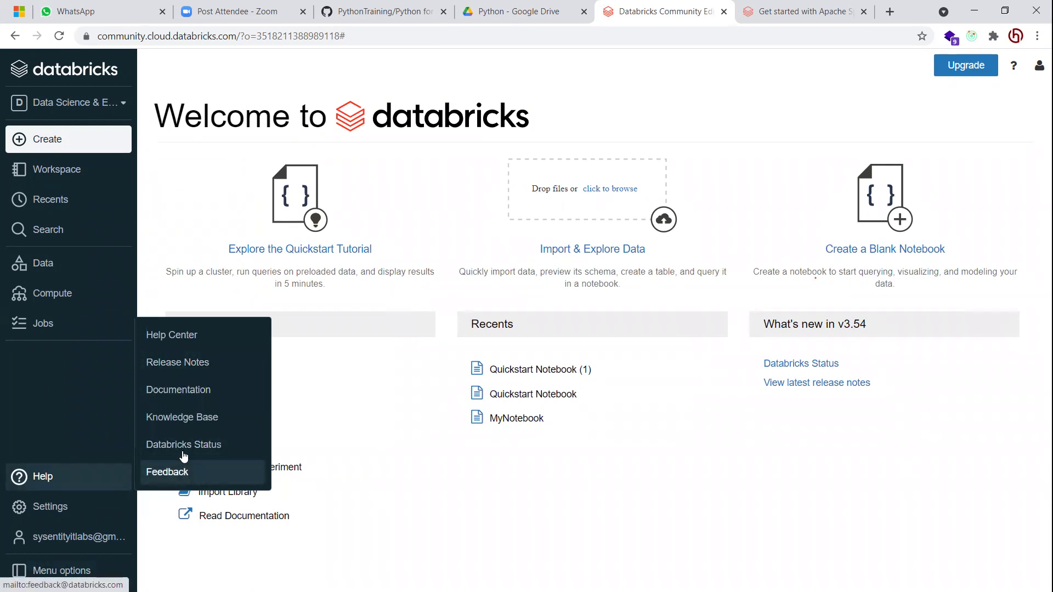
left_click(53, 509)
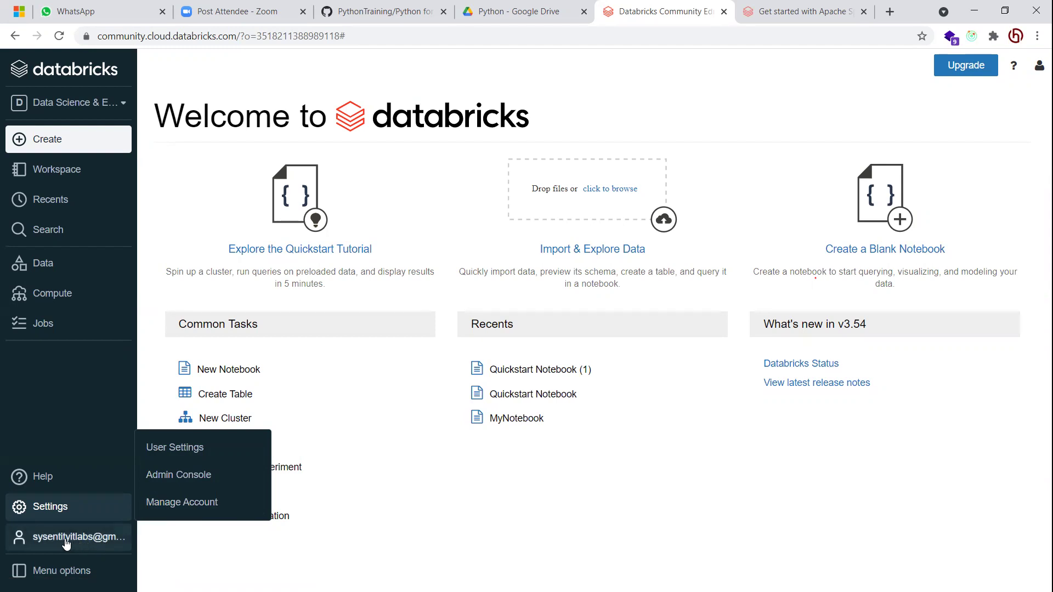
left_click(97, 538)
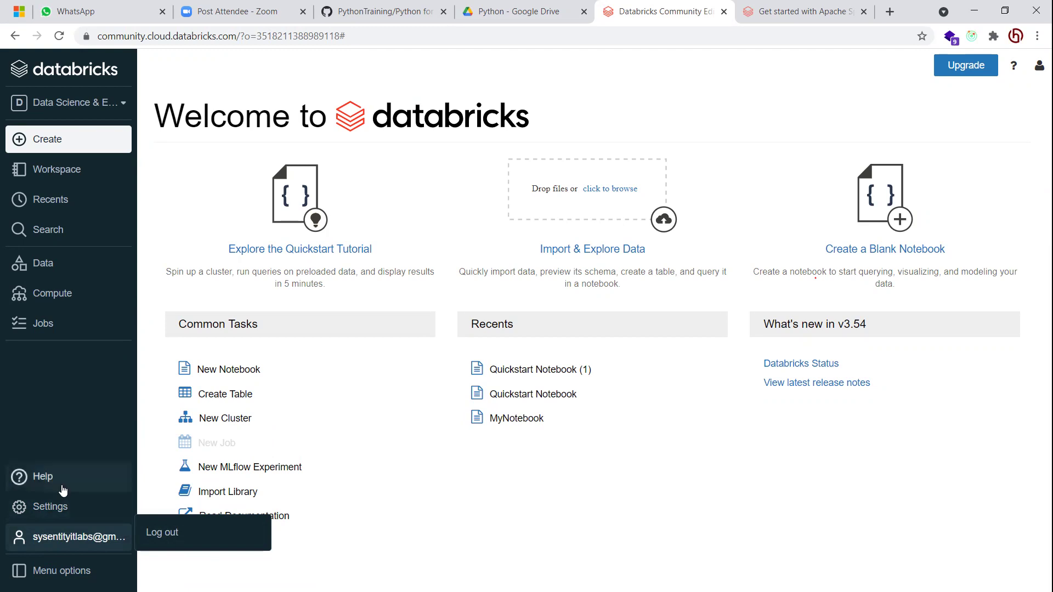
Set the sidebar display to Collapse and check the Create options in the collapsed sidebar
left_click(79, 572)
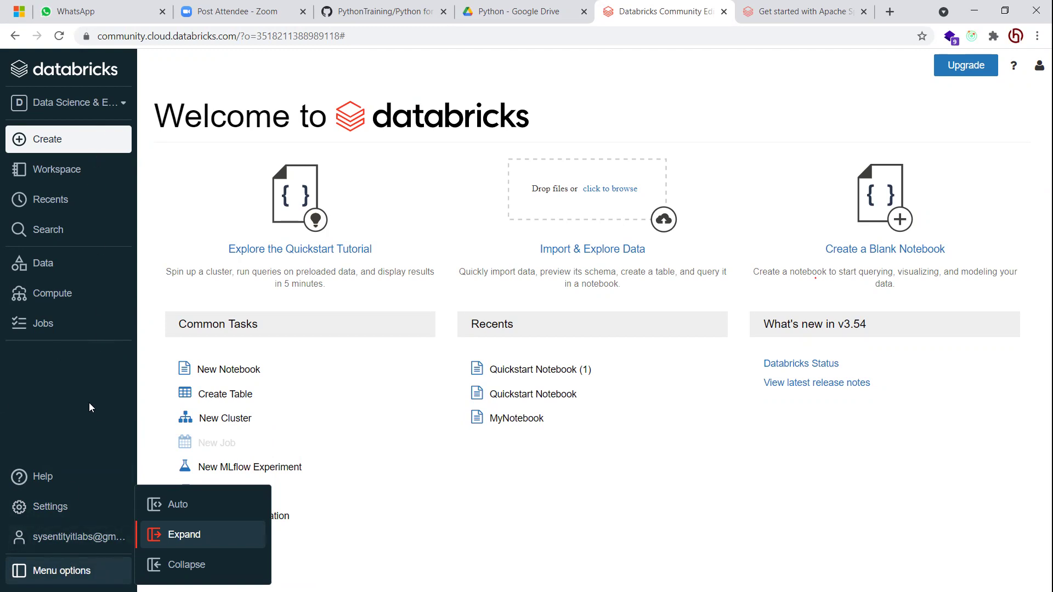
left_click(187, 565)
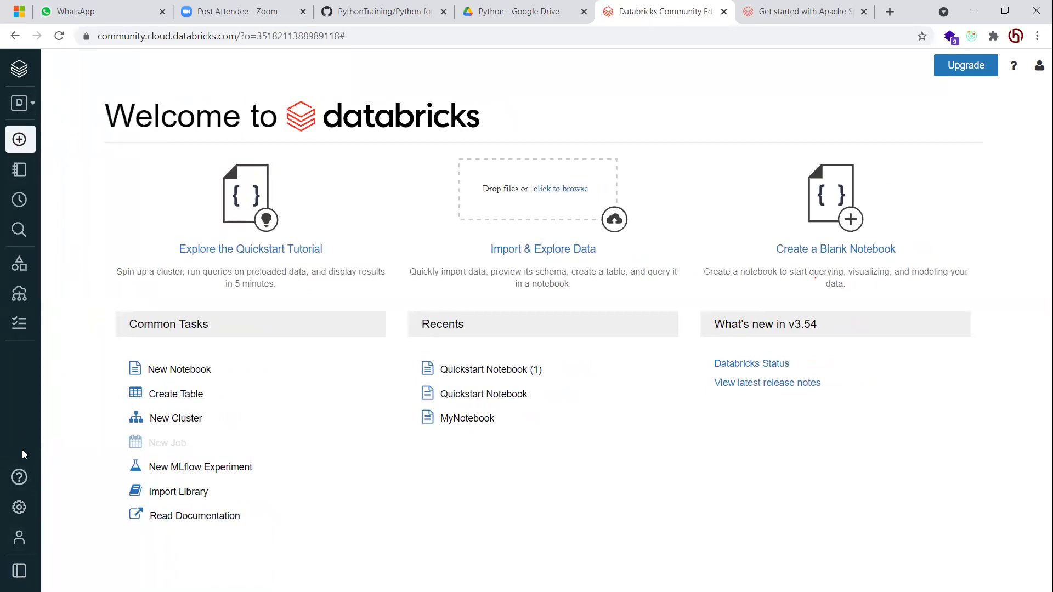
left_click(19, 139)
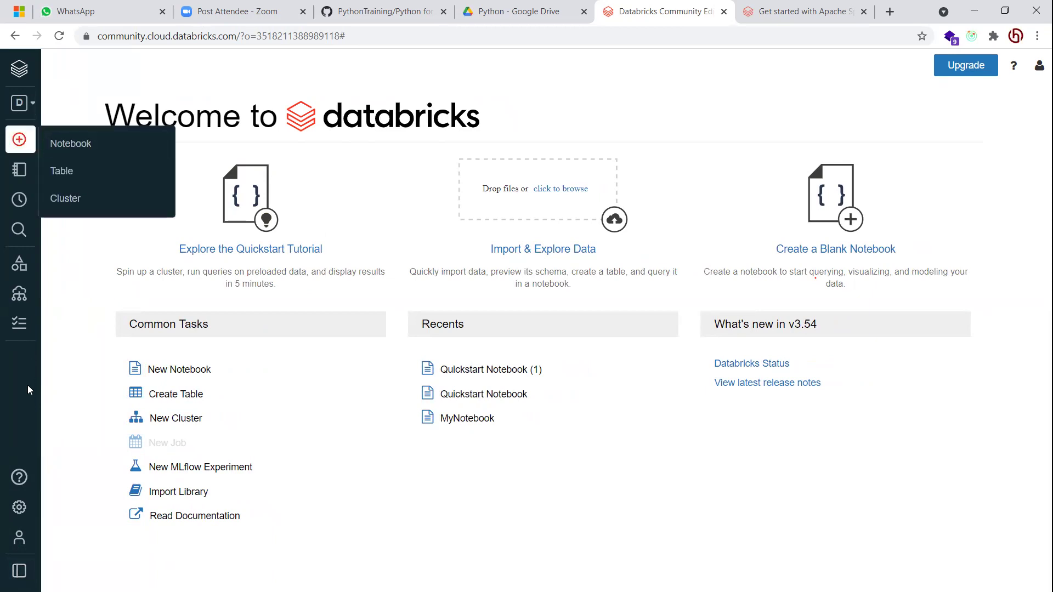
Try the sidebar's Expand display, then switch it to Auto and check how the sidebar opens and closes
left_click(20, 571)
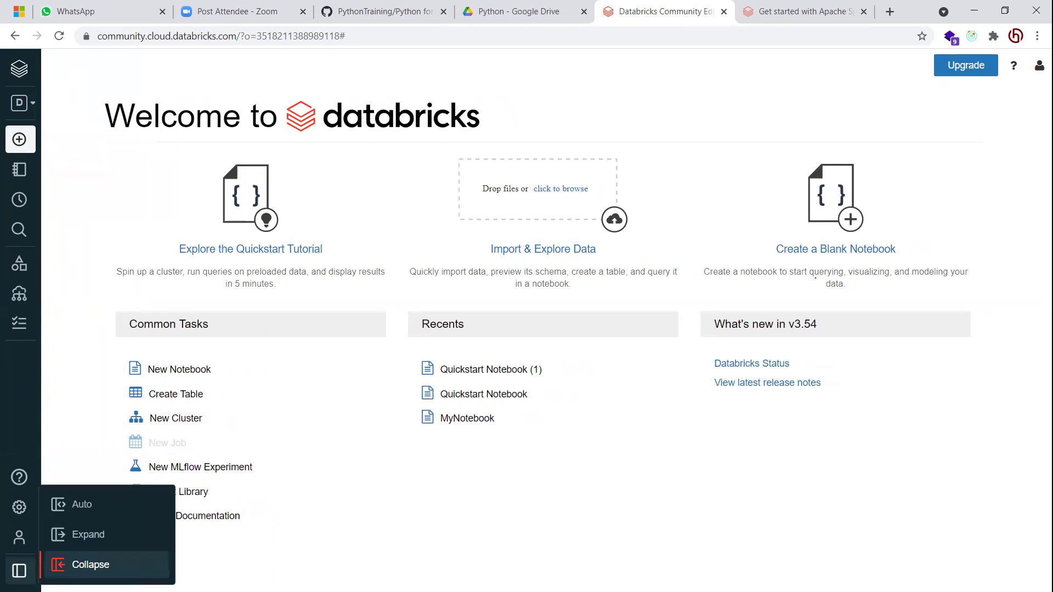
left_click(116, 542)
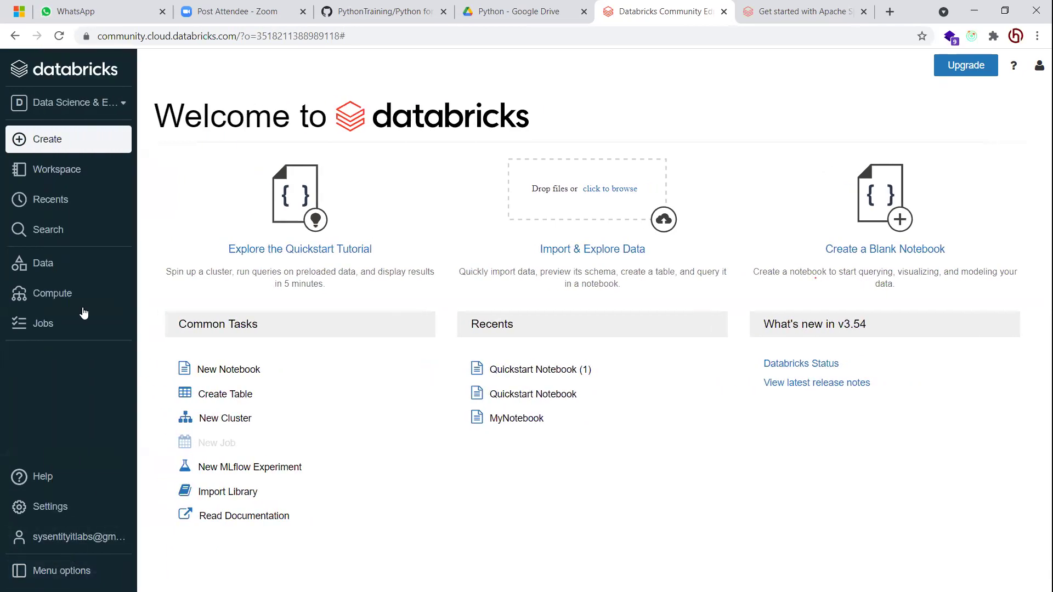
left_click(43, 571)
left_click(170, 507)
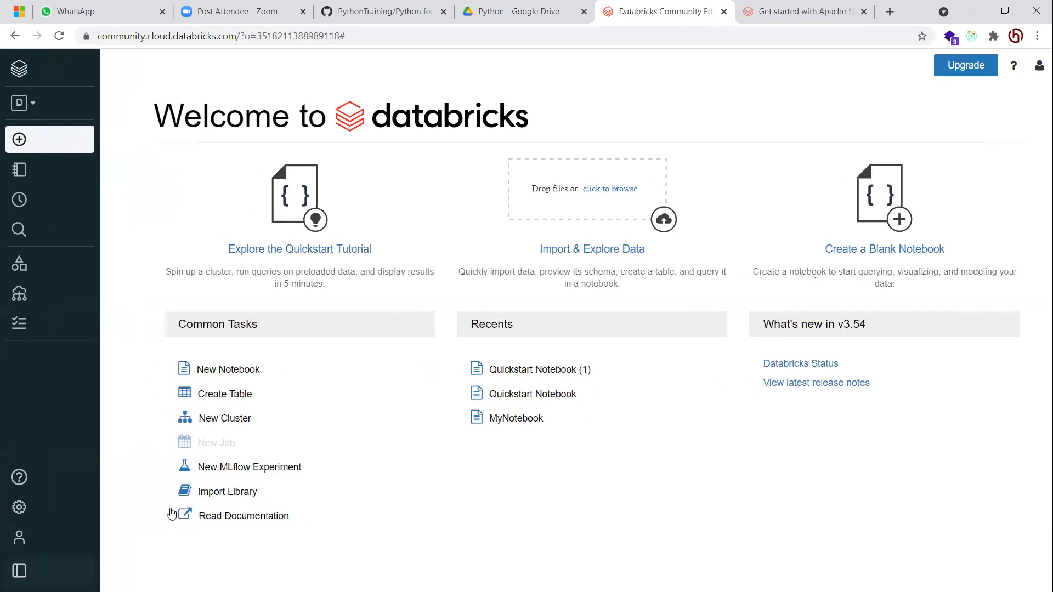
mouse_move(28, 229)
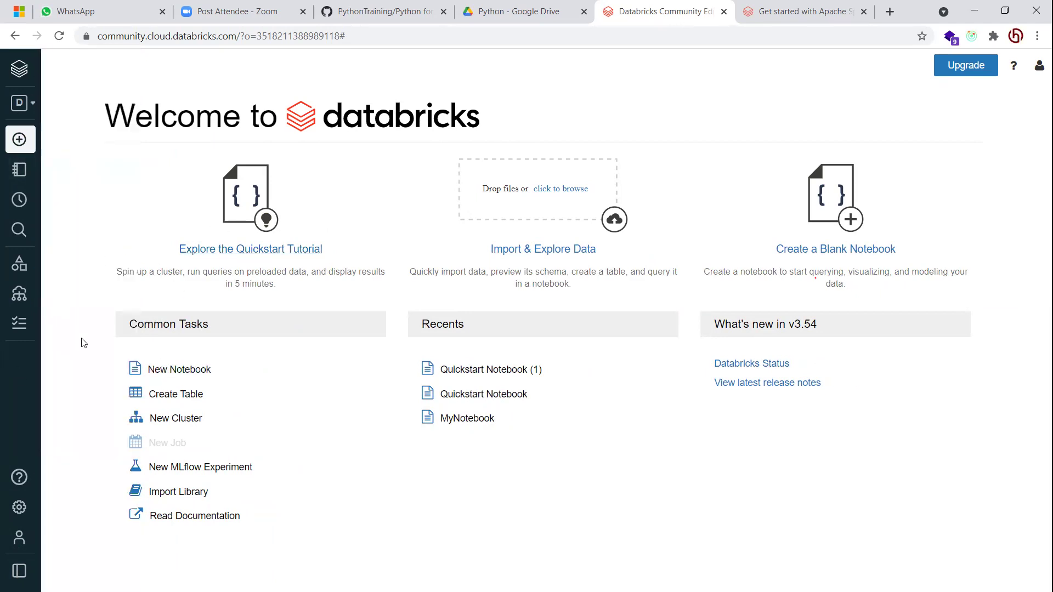
mouse_move(43, 401)
mouse_move(35, 213)
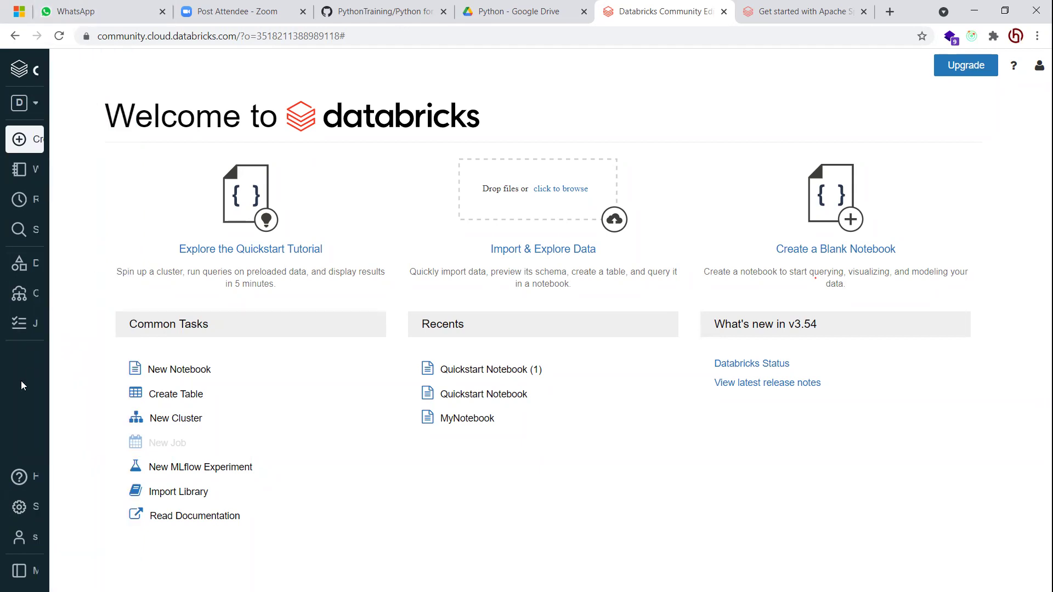
mouse_move(21, 380)
Set the sidebar display to Expand and check the available environments, staying on Data Science & Engineering
left_click(45, 570)
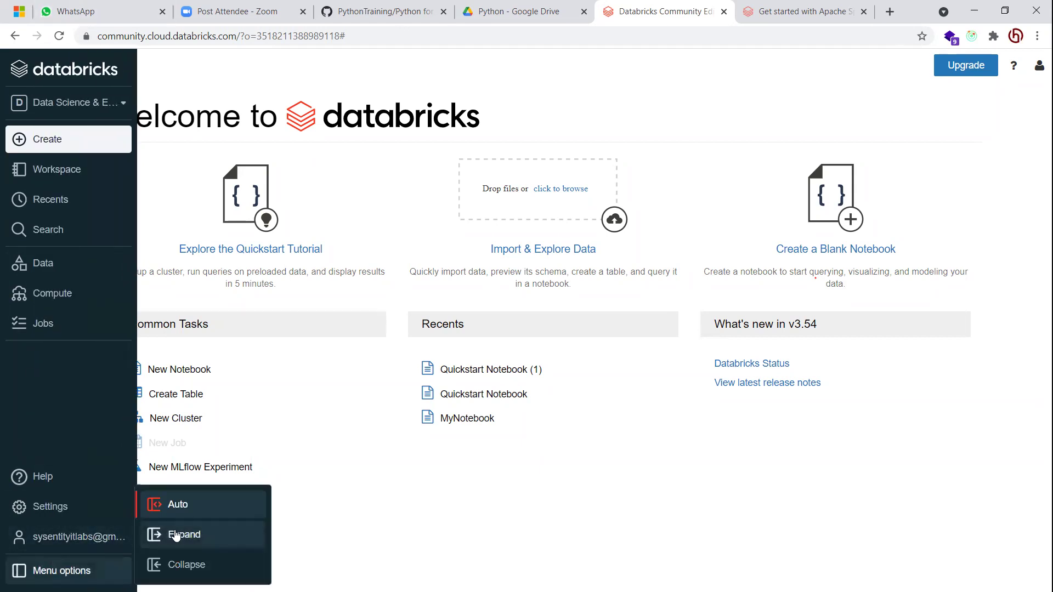
left_click(152, 533)
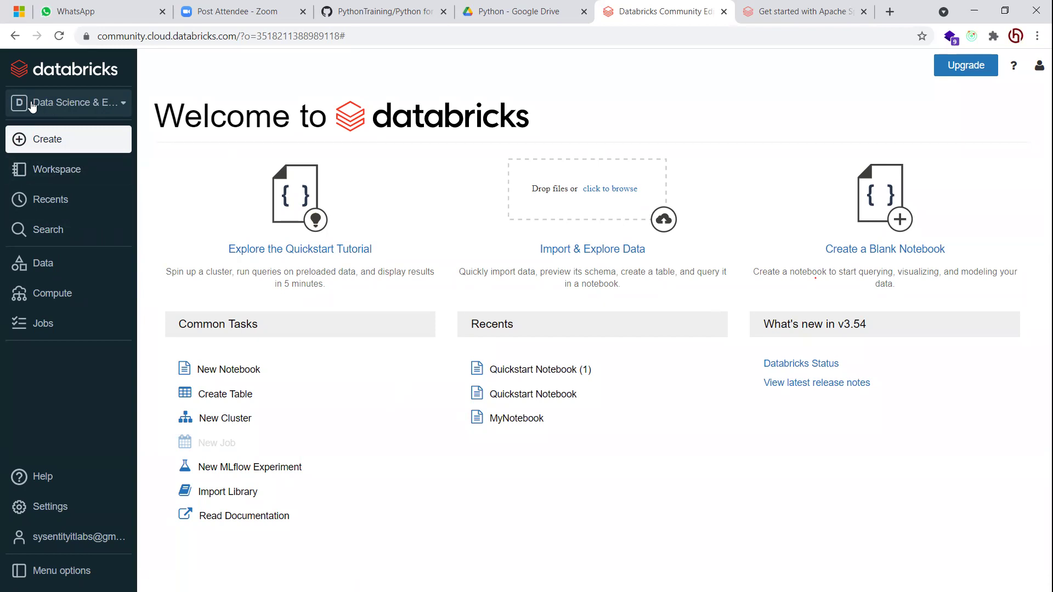
left_click(65, 105)
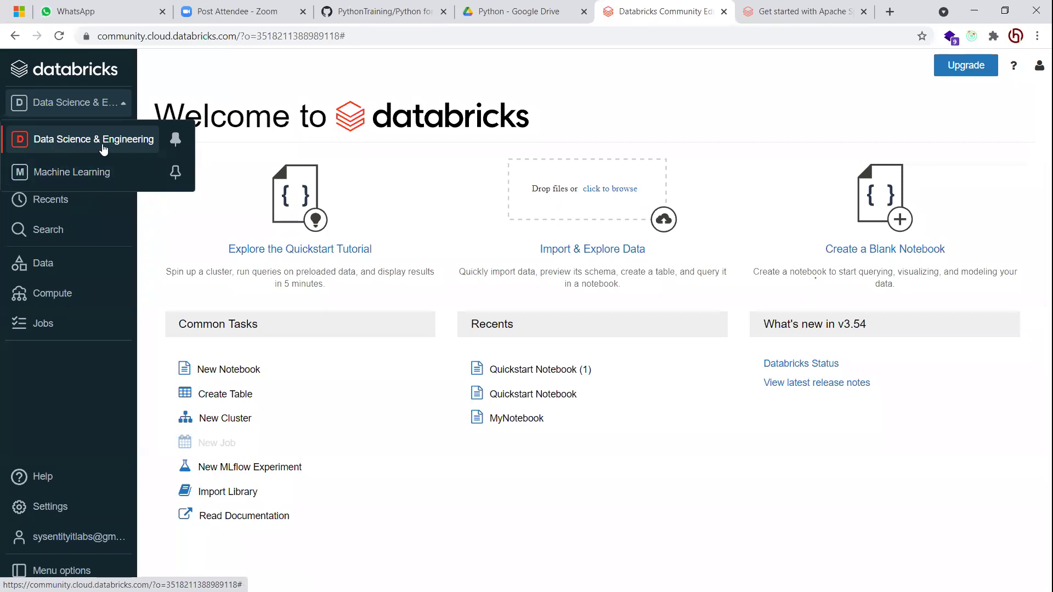
left_click(41, 148)
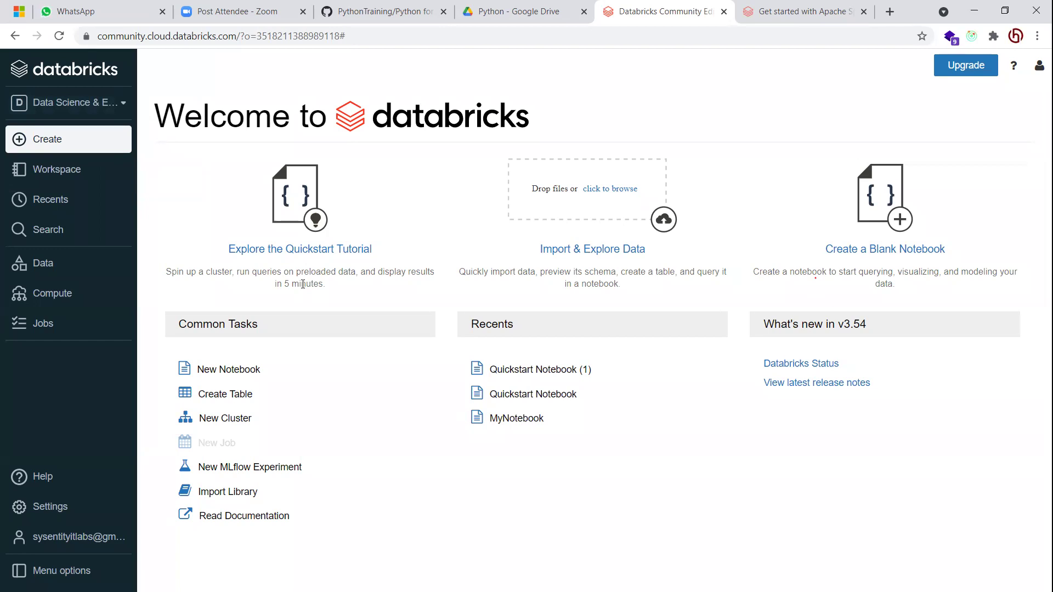
View the Create options, the notebooks in the workspace and the default database's tables
mouse_move(57, 141)
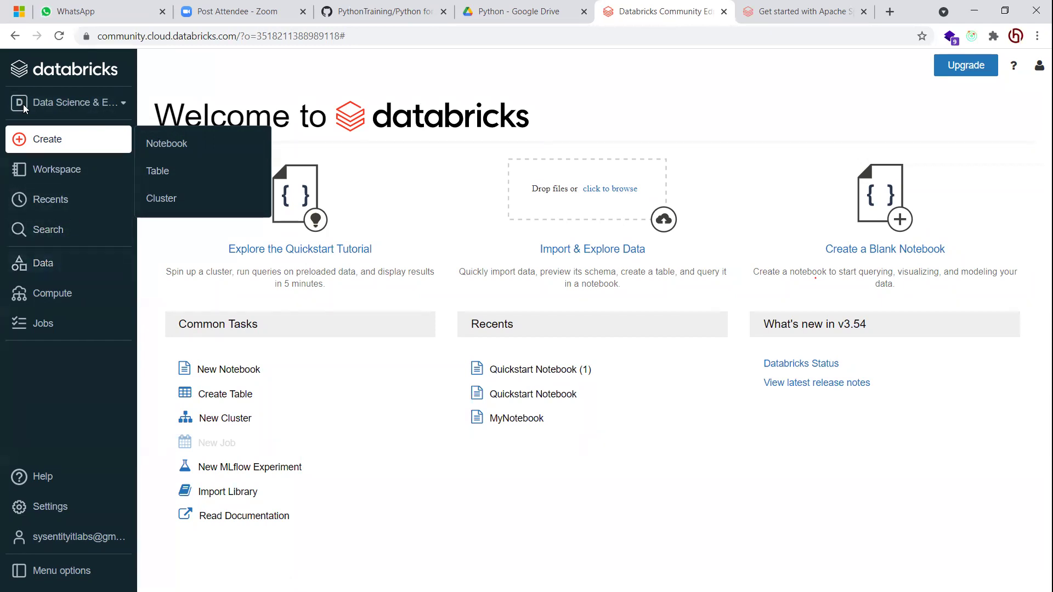
left_click(61, 174)
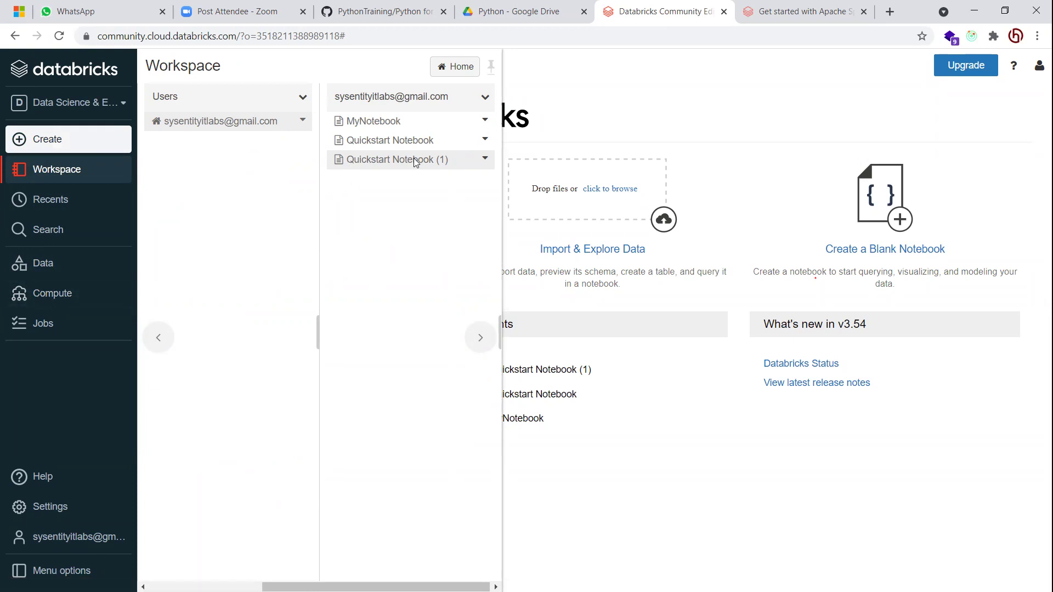
left_click(62, 266)
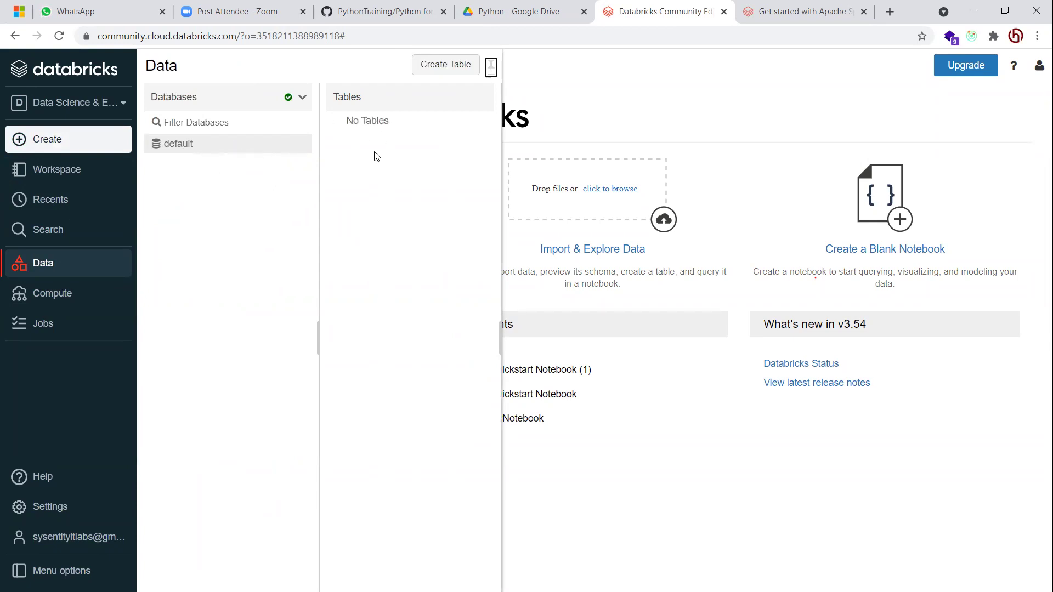
Open the new table page and examine its Upload File, S3 and DBFS data sources, browsing to /FileStore/tables
left_click(89, 147)
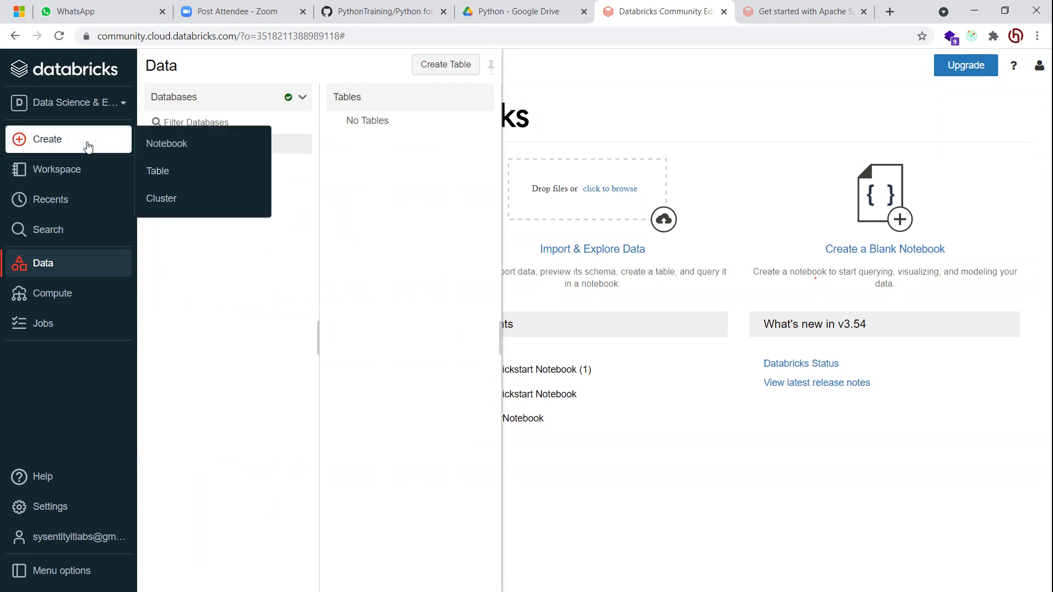
left_click(175, 179)
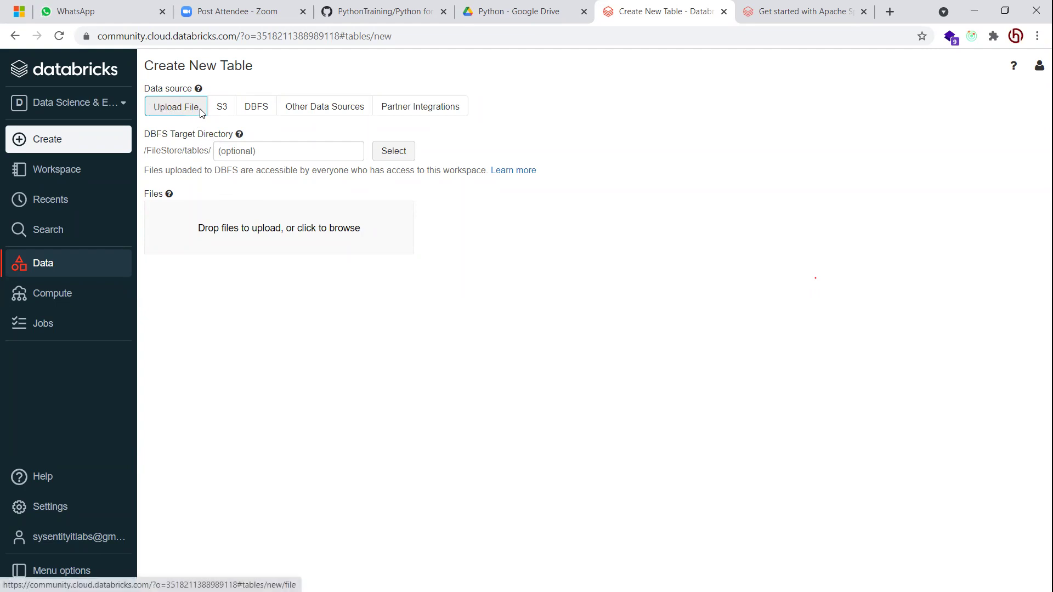
left_click(228, 110)
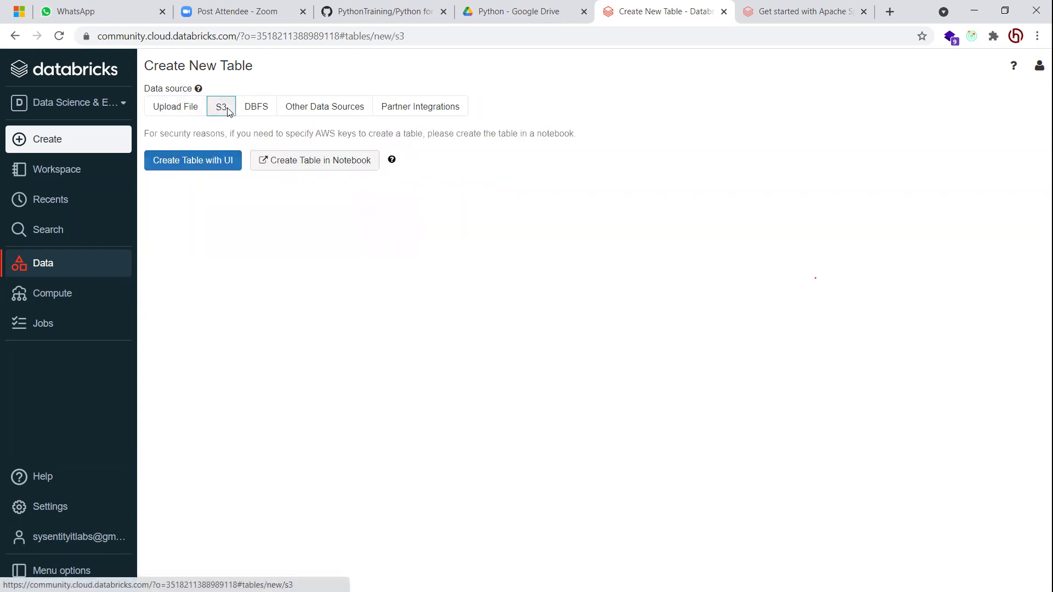
left_click(271, 111)
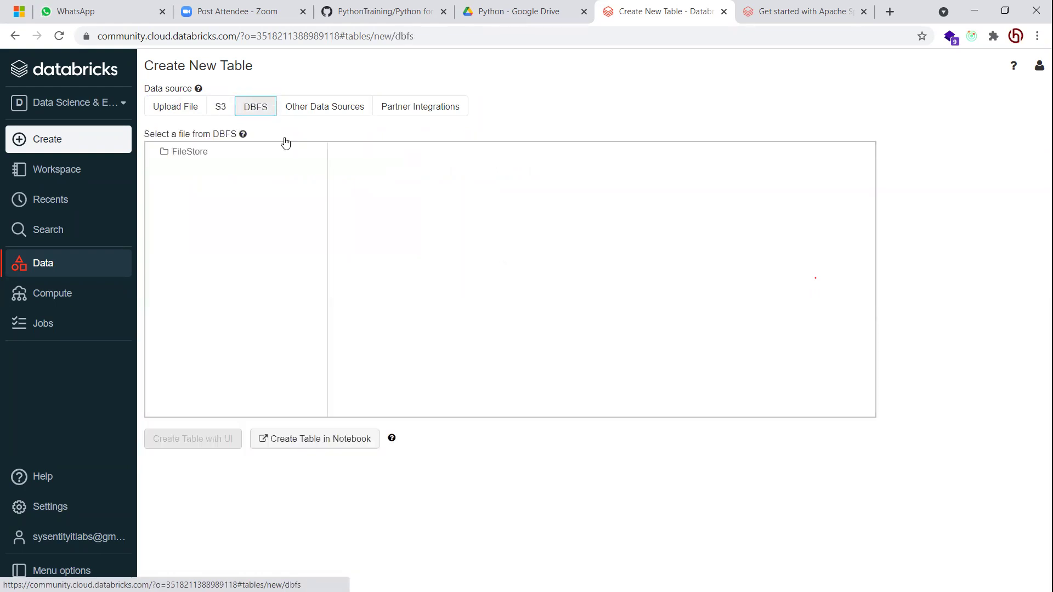
left_click(191, 156)
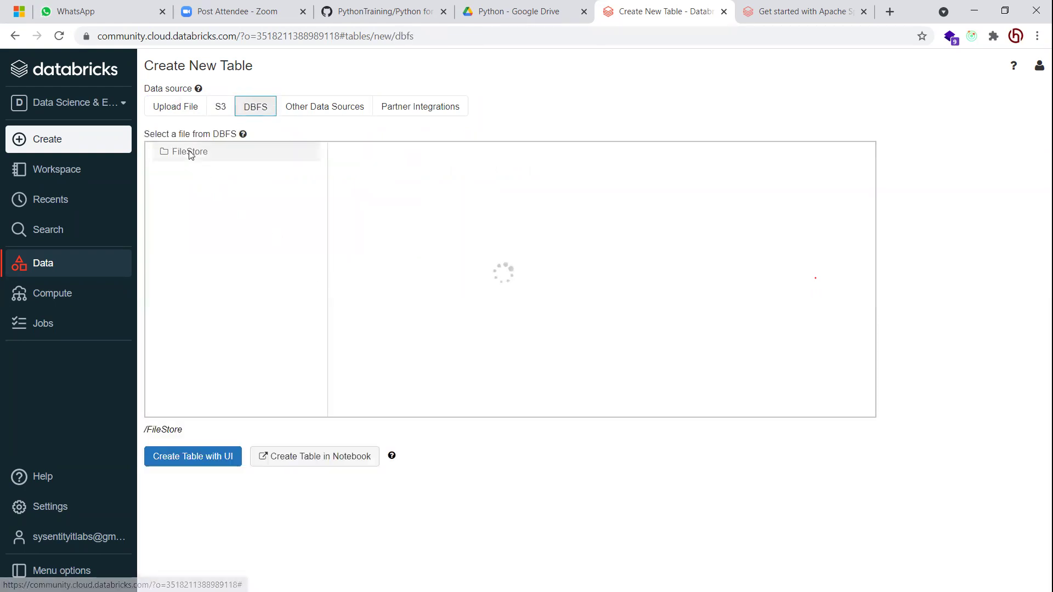
left_click(374, 156)
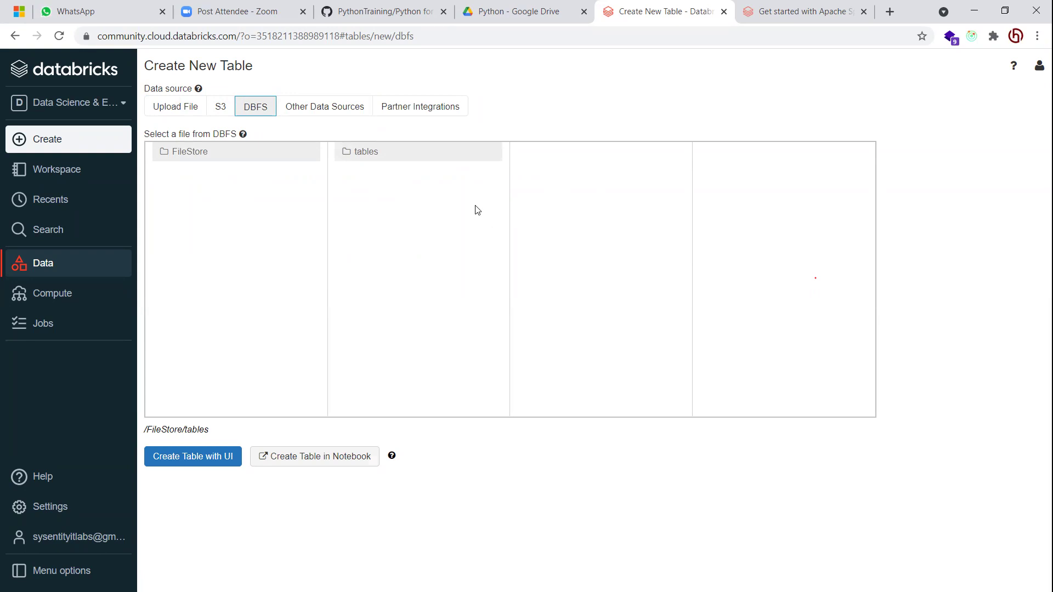
View the connectors offered under Other Data Sources for a new table
left_click(316, 110)
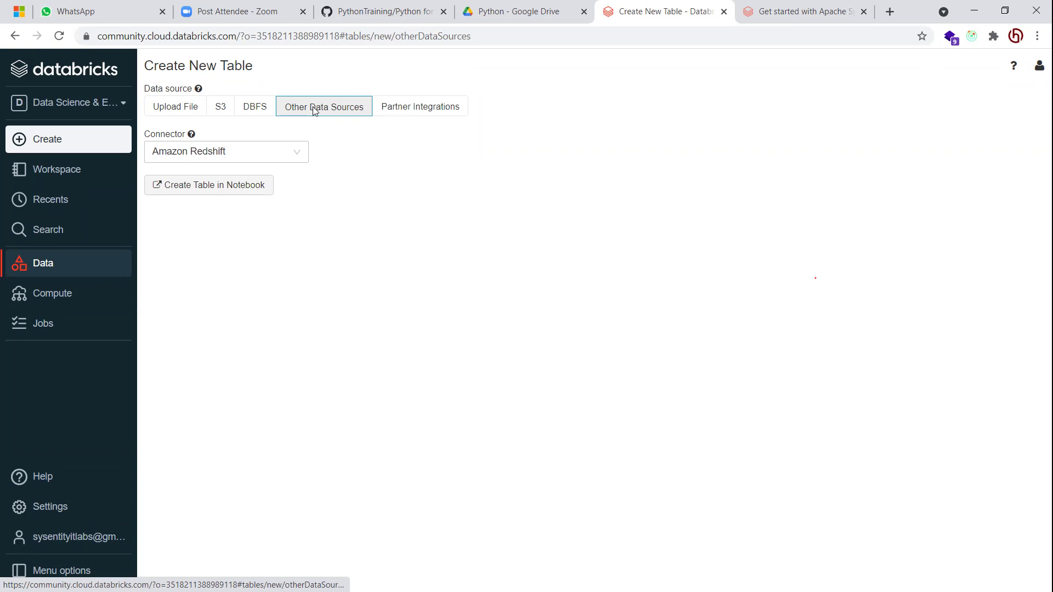
left_click(294, 157)
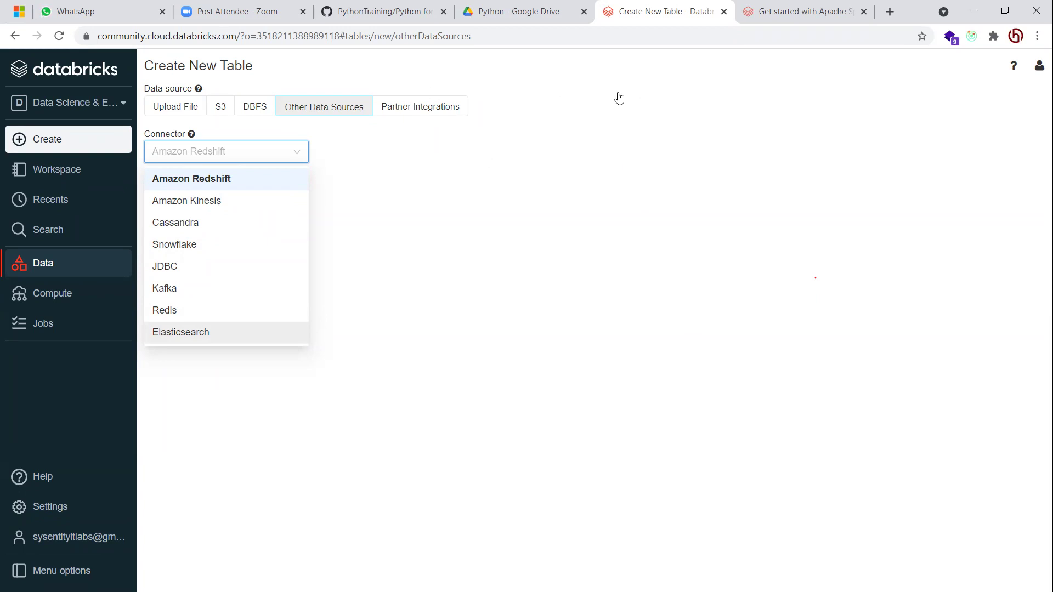
left_click(1038, 146)
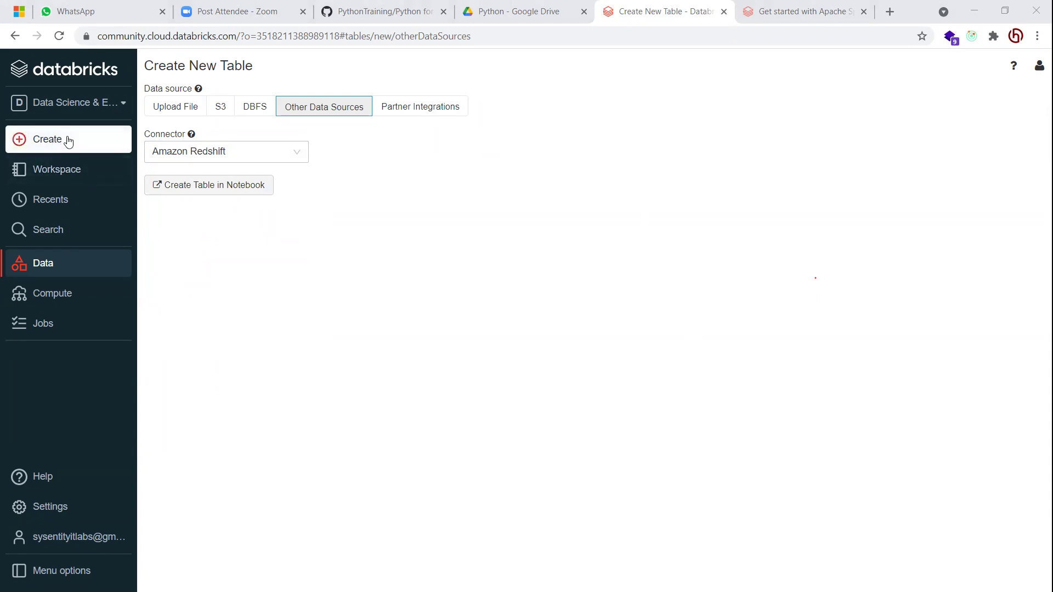
Create a notebook named "FIrst-book" with Python as the default language, attached to the WorkFactory cluster
mouse_move(66, 139)
left_click(163, 145)
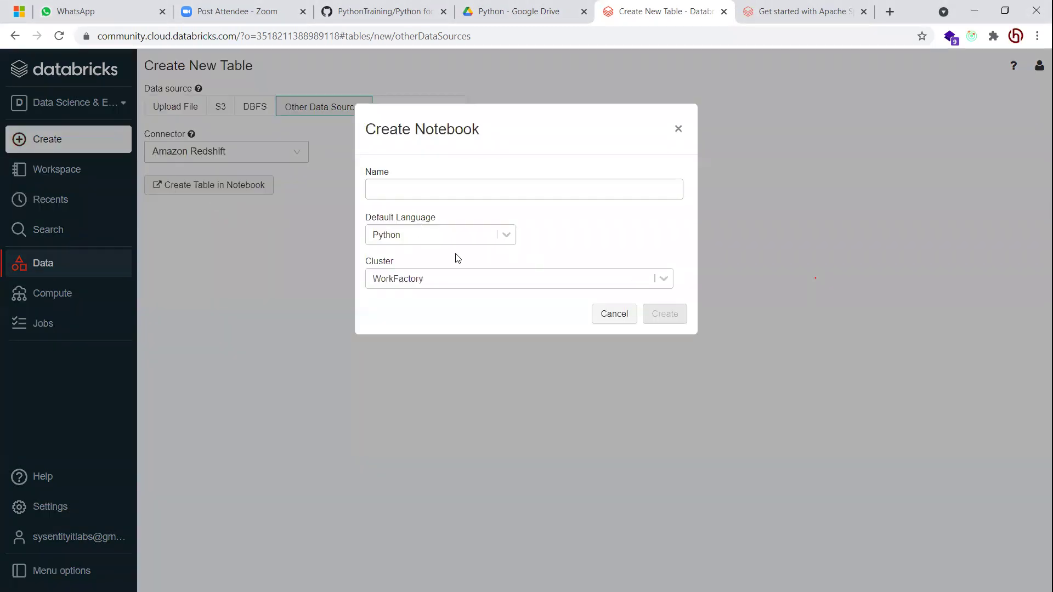
left_click(417, 190)
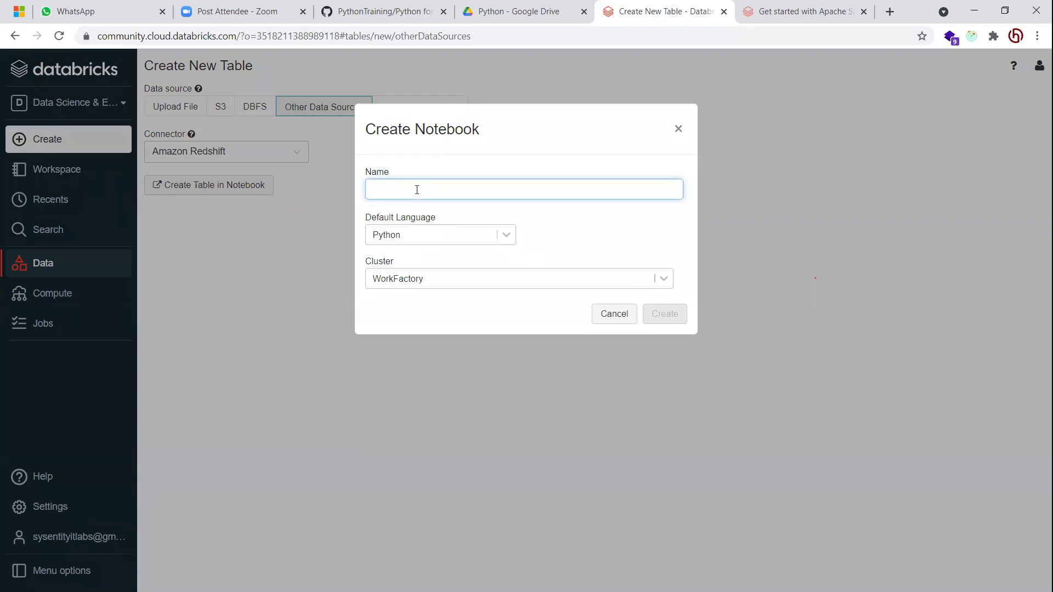
type("FIr")
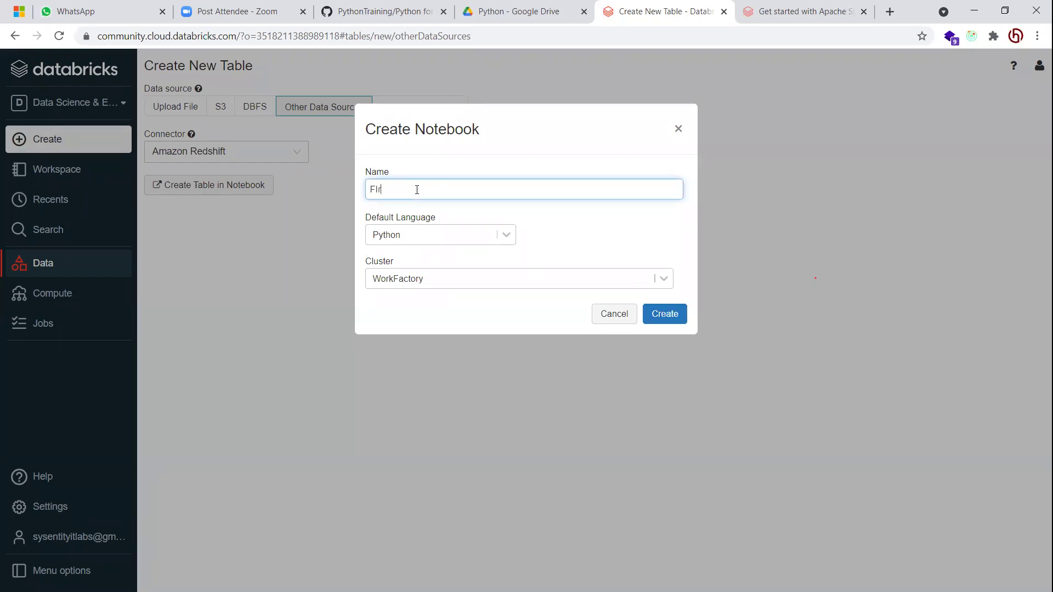
type("st")
key("BackSpace")
type("-book")
left_click(661, 282)
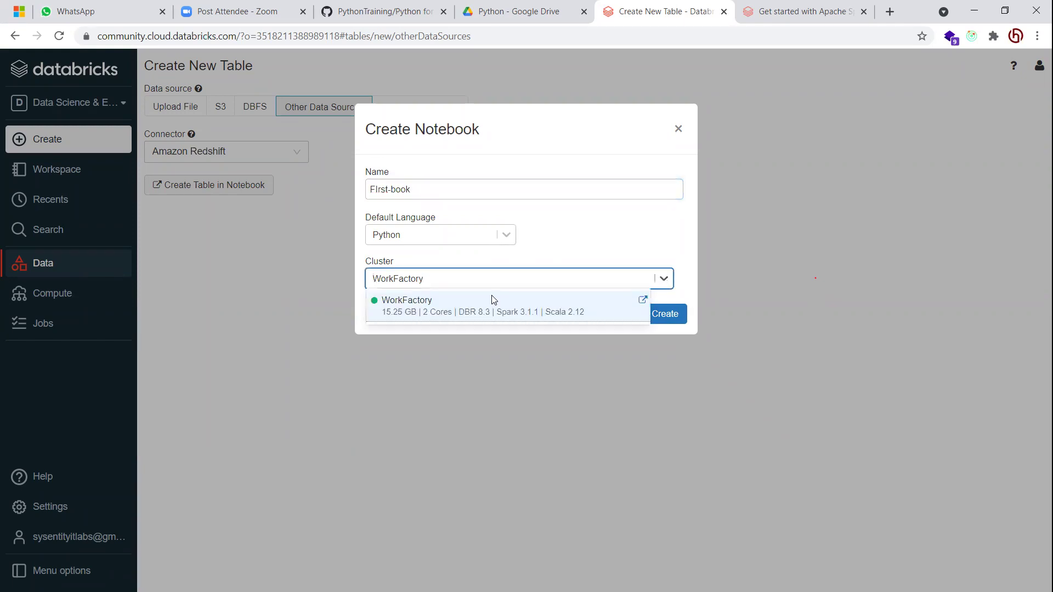
left_click(427, 306)
left_click(664, 315)
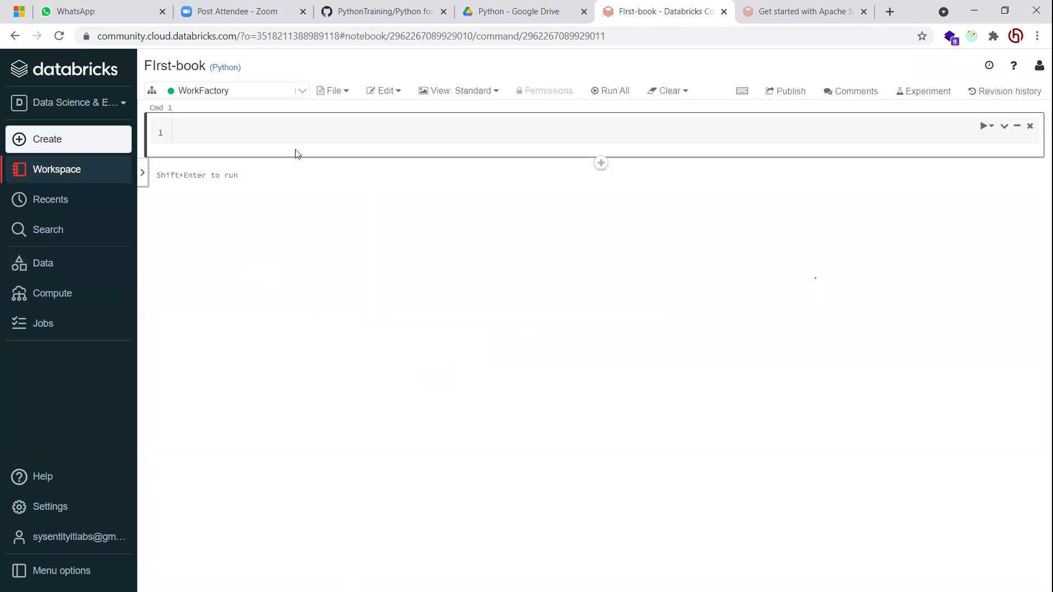
Start a markdown cell with %md, a blank line and the line "bit - 0/1"
left_click(299, 130)
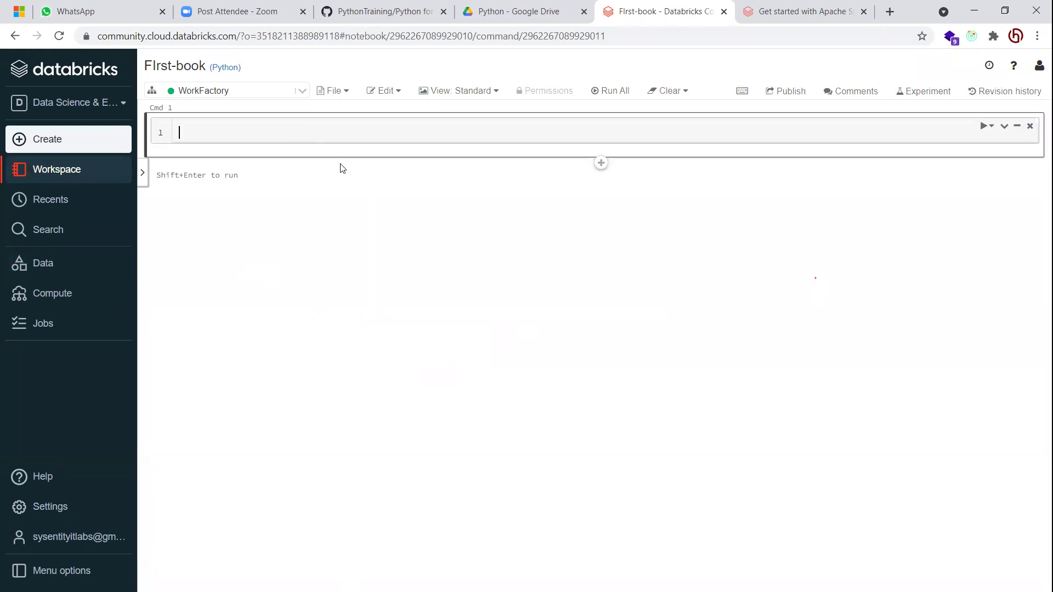
type("%md")
key("Return")
key("Return")
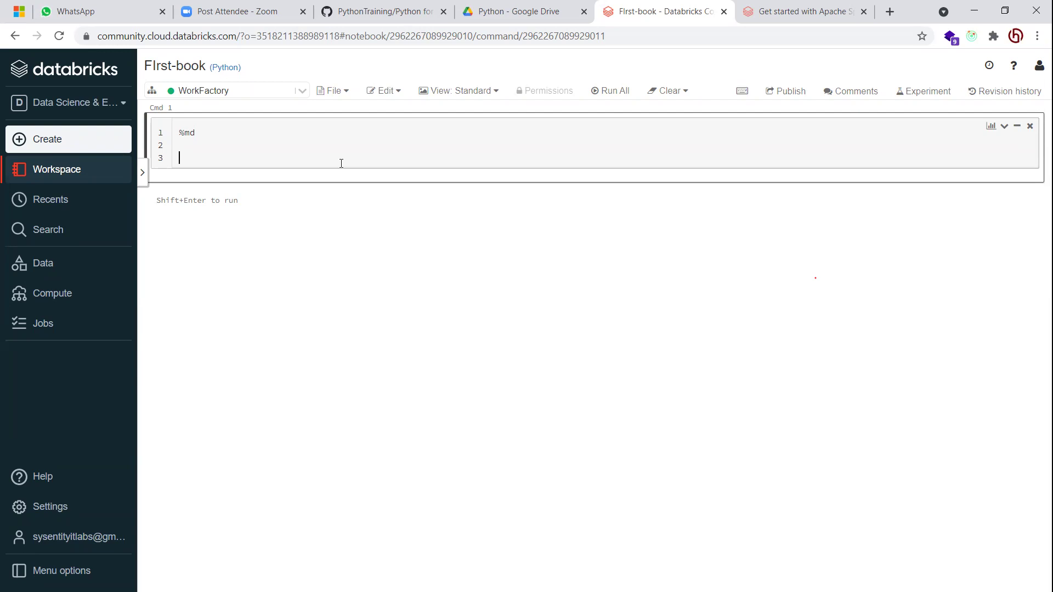
type("bit - 0/1")
key("Return")
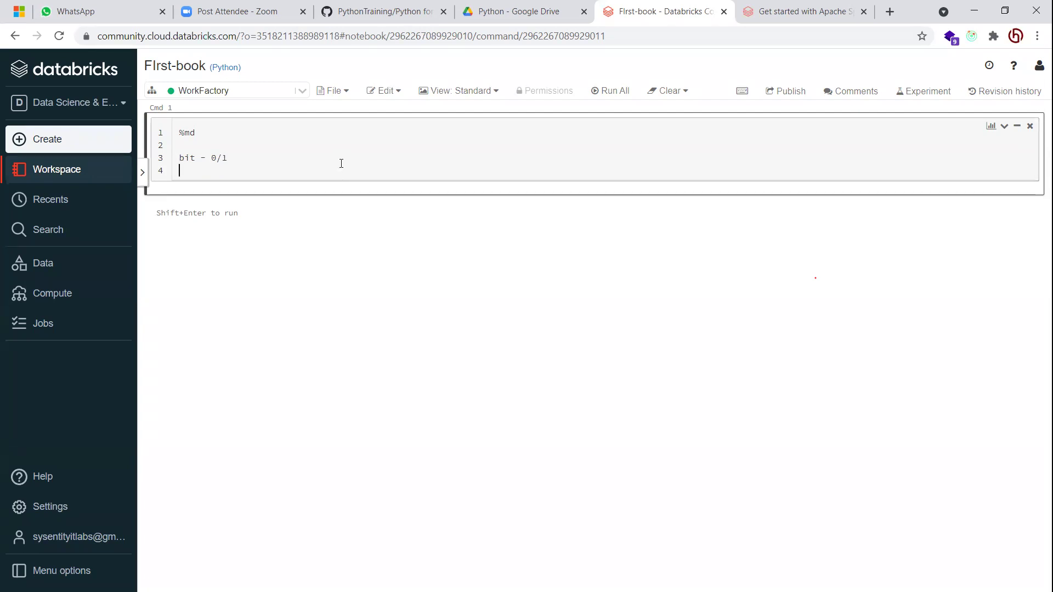
Add the line "8bits -> bite" and change the line above it to "bit -> 0/1"
type("8bits ->")
left_click(205, 159)
type(">")
left_click(273, 170)
type("bite")
key("Return")
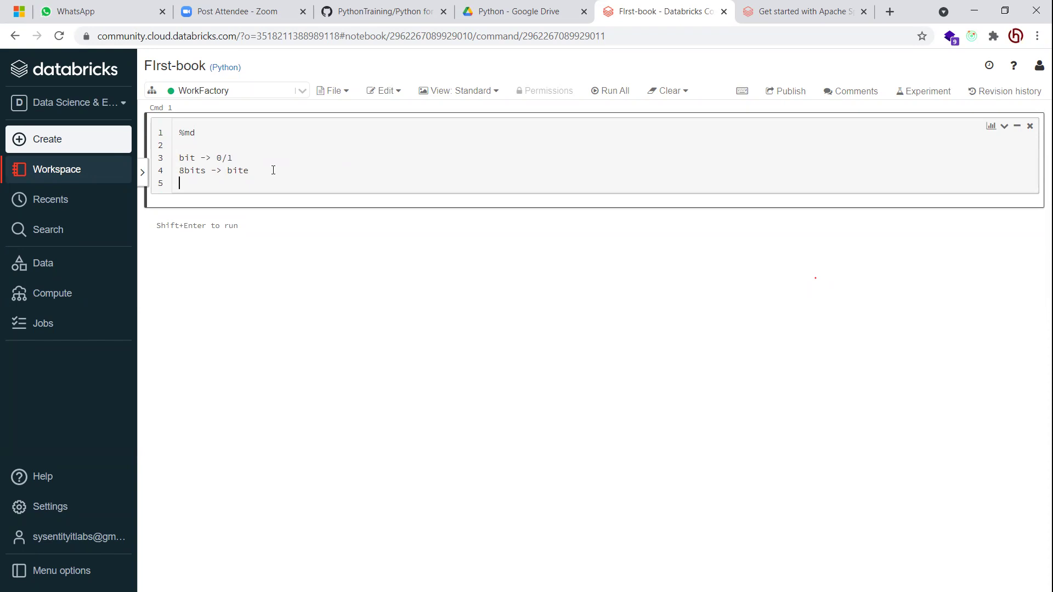
Add the unit lines "1024 Bi -> 1Mb" and "1024Kb -> 1Kb" below the byte line
type("1024 Bi -> 1kb")
key("Return")
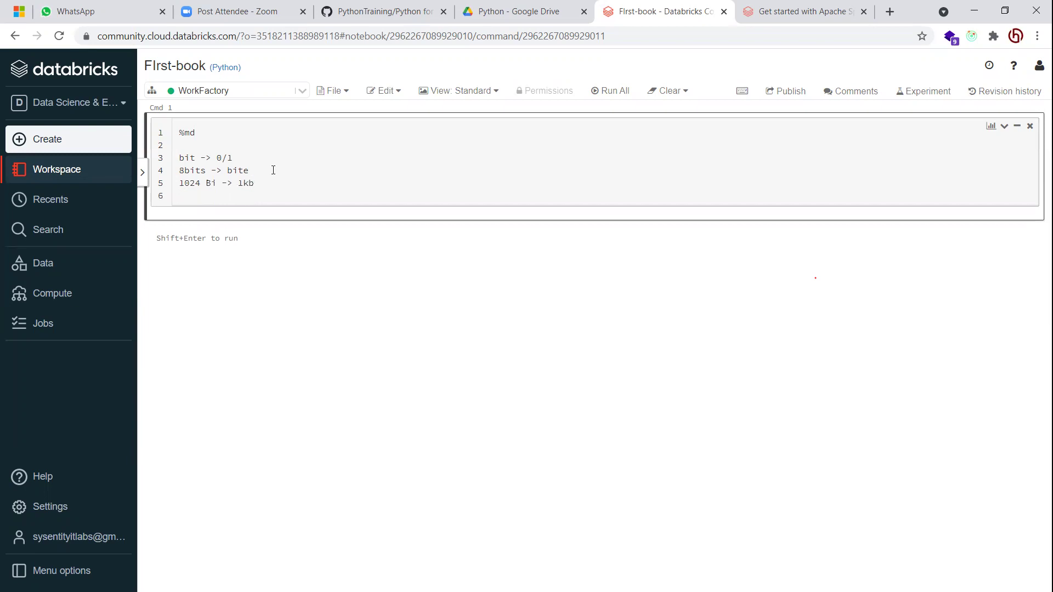
type("1024Kb -> 1mb")
key("Left")
key("Delete")
type("M")
key("Down")
key("Left")
key("BackSpace")
type("K")
key("Right")
key("Return")
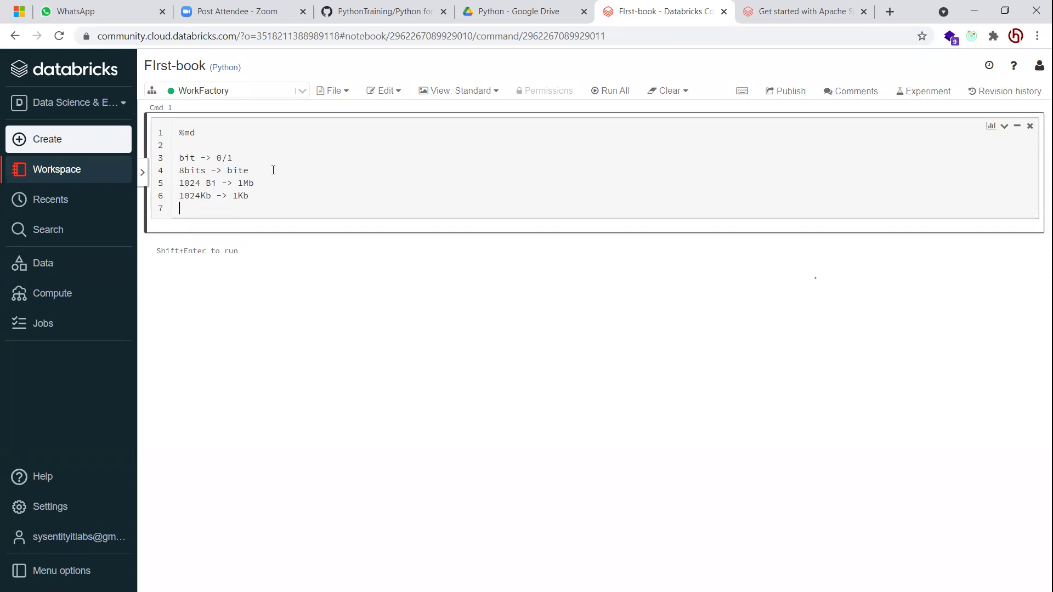
Begin a new line with 1024 and correct the two lines above it to "1024 Bi -> 1Kb" and "1024Kb -> 1Mb"
type("1024")
left_click(245, 196)
left_click(249, 182)
key("BackSpace")
type("K")
key("Left")
key("BackSpace")
type("M")
Complete the unfinished line as "1024Mb -> 1Gb"
type("Mb")
type(" -> ")
type("1")
type("G")
type("b")
key("Return")
Add the line "1024Gb -> 1Tb" to the markdown cell
type("1024")
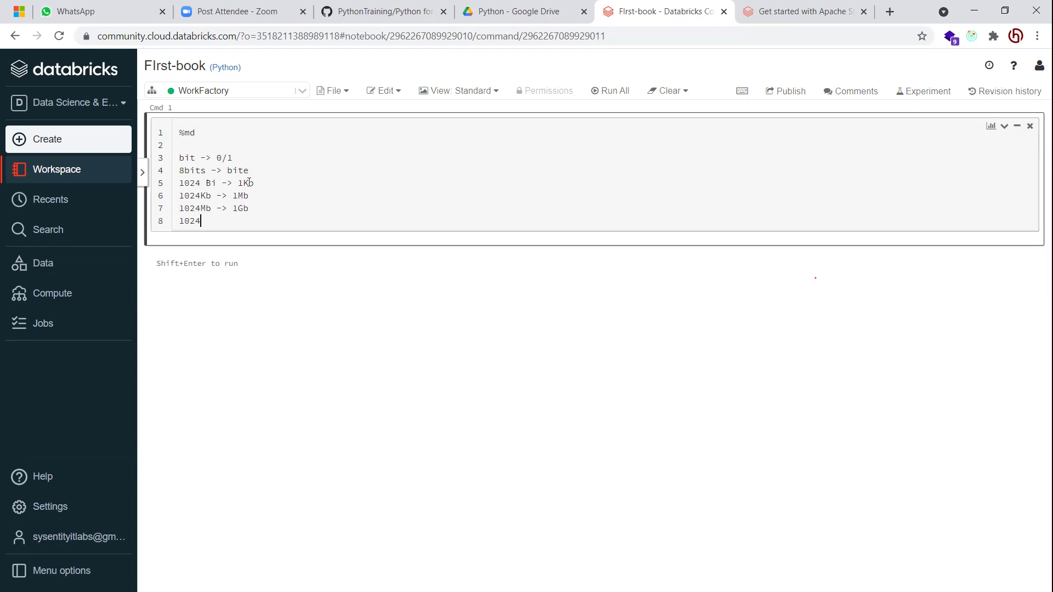
type("Gb -> 1tb")
key("BackSpace")
key("BackSpace")
type("Tb")
left_click_drag(239, 196, 250, 221)
left_click(256, 221)
key("Return")
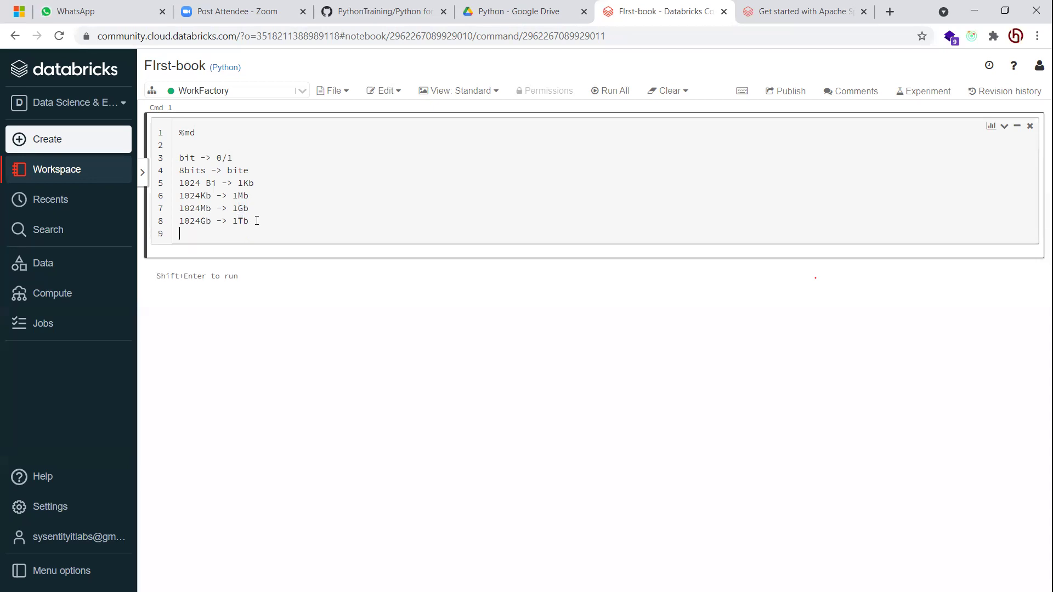
Add the line "1024TB -> 1Pt" and run the markdown cell
type("1024TB -> 1Pt")
left_click(274, 222)
key("shift+Return")
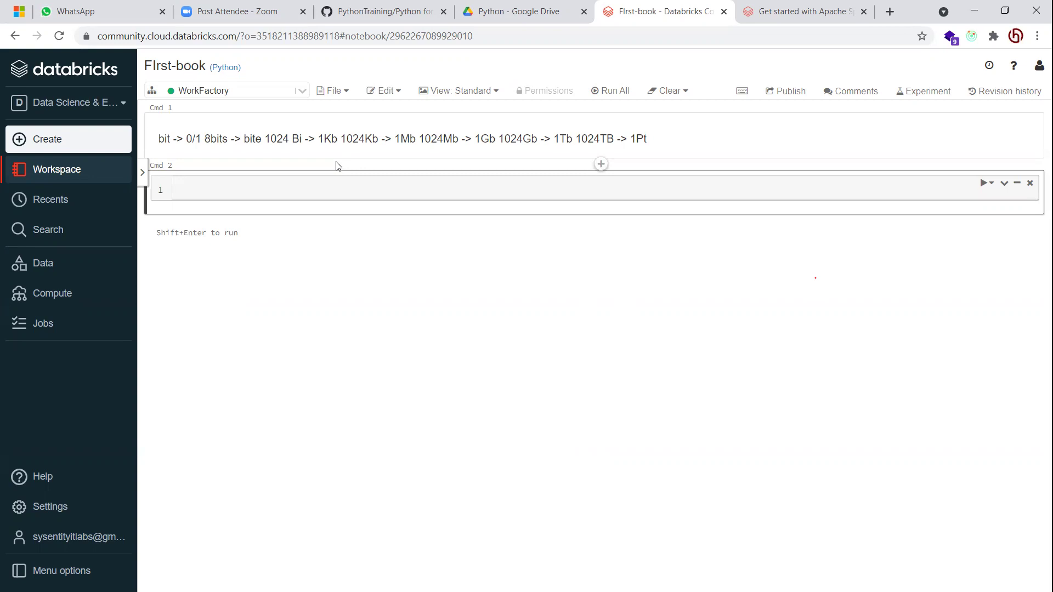
Reopen the storage-units markdown cell for editing and turn the "bit -> 0/1" and "8bits -> bite" lines into asterisk bullets
double_click(334, 139)
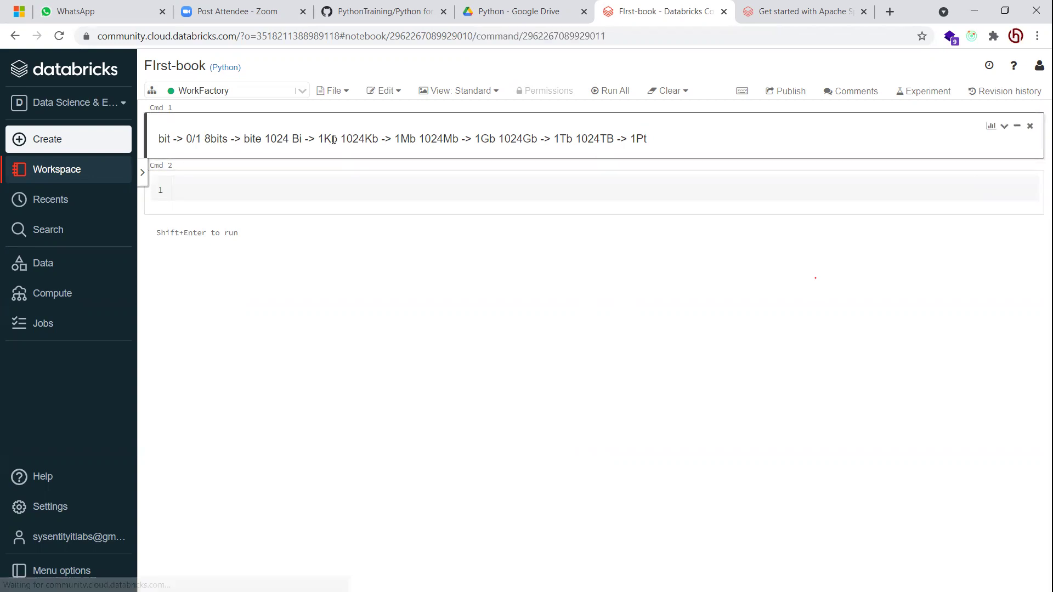
left_click(180, 183)
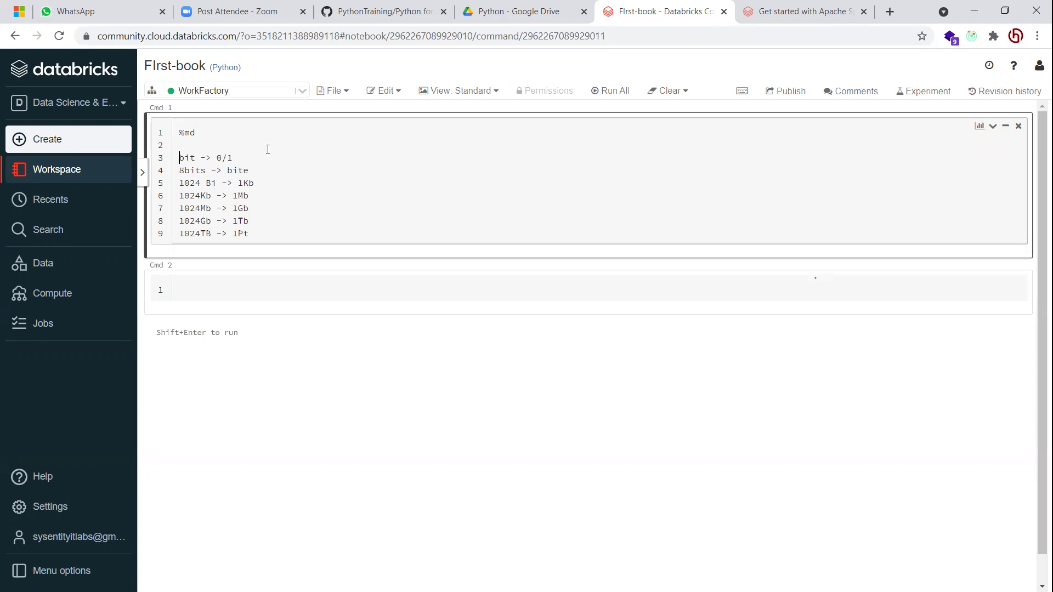
type("*")
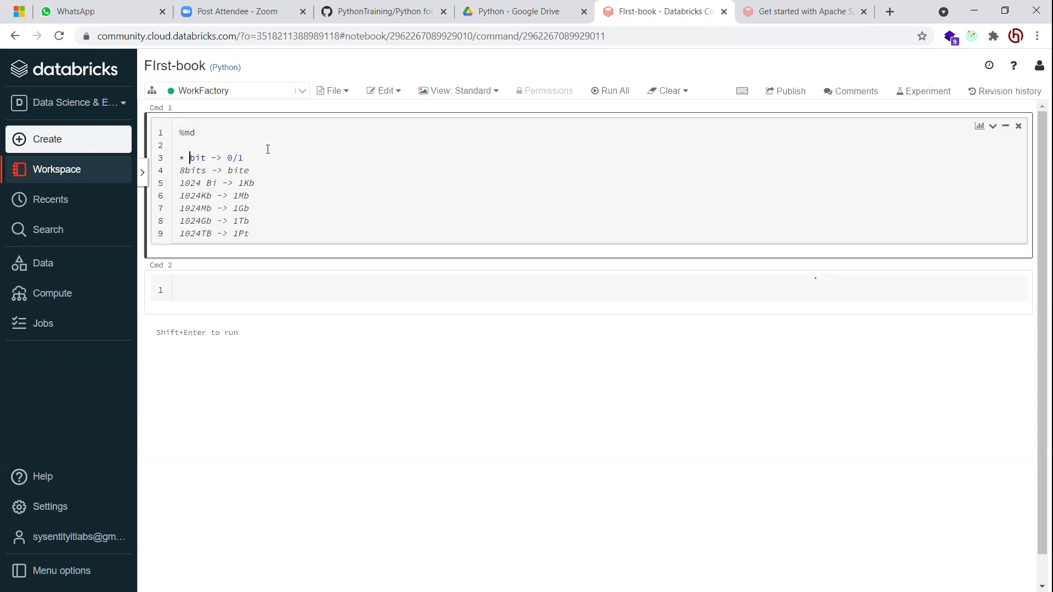
key("Home")
type("*")
key("Home")
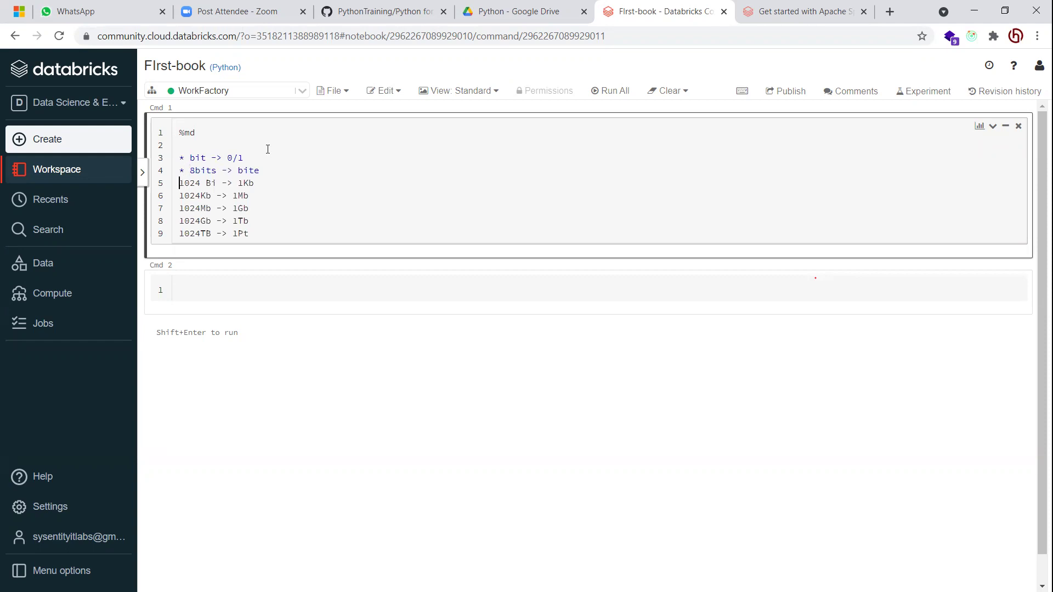
Add asterisk bullets to the "1024 Bi -> 1Kb" and "1024Kb -> 1Mb" lines
type("*")
key("Up")
key("Up")
key("Up")
key("Up")
key("Up")
key("Down")
key("Down")
key("Down")
key("Down")
key("Down")
key("Home")
type("*")
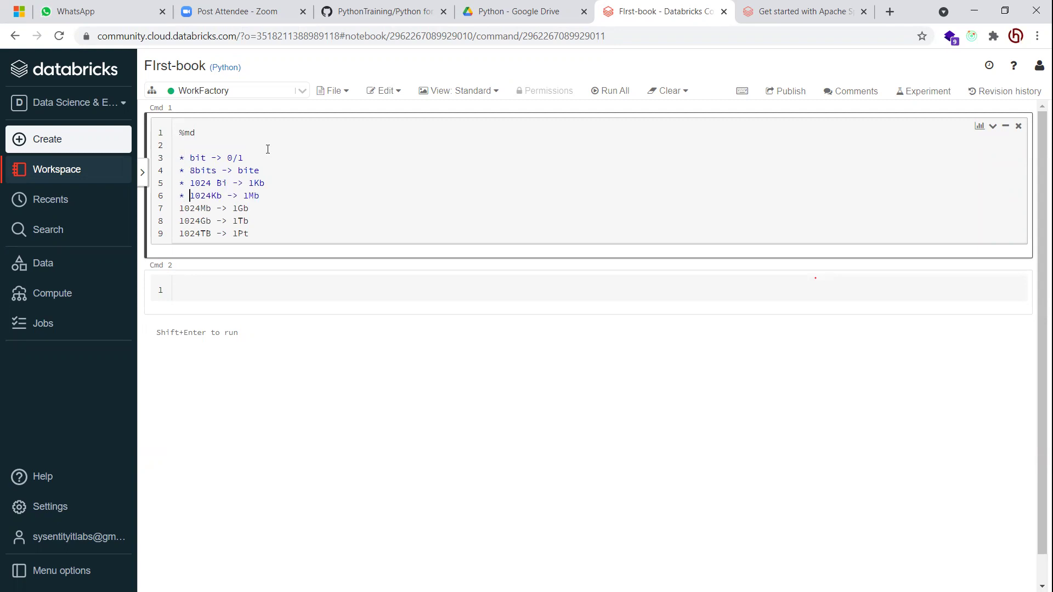
Add asterisk bullets to the 1024Mb, 1024Gb and 1024TB lines and run the markdown cell
key("Home")
type("*")
key("Home")
type("*")
key("Home")
type("*")
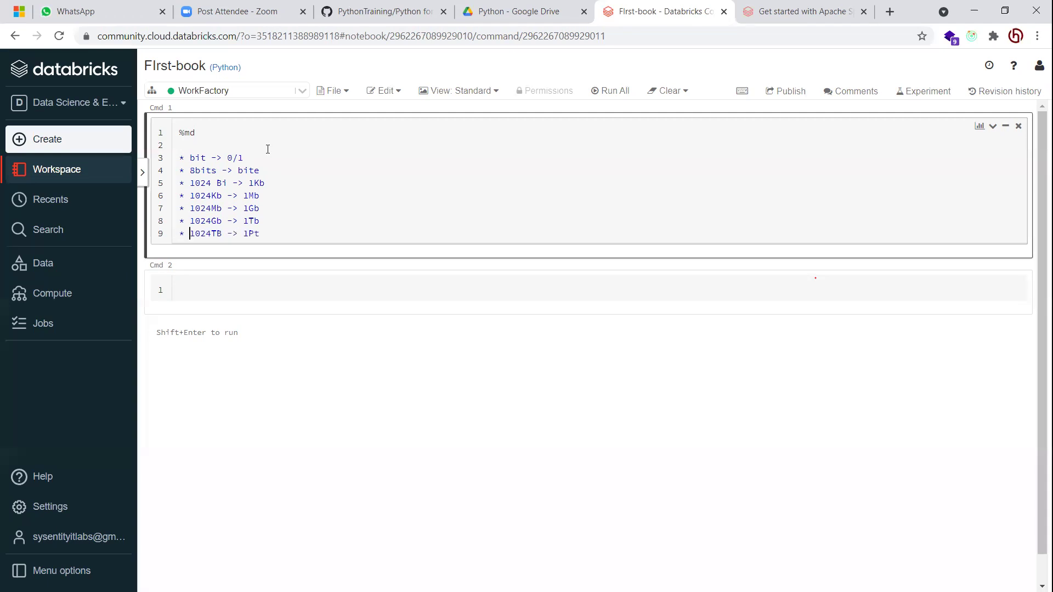
key("shift+Return")
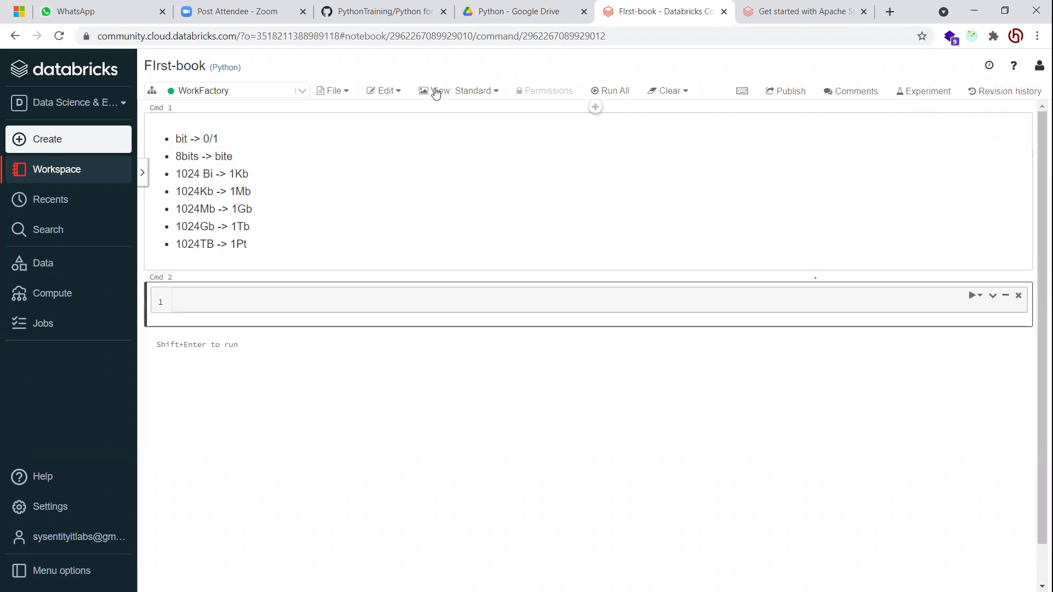
Open the Databricks home page in a new browser tab and place that tab ahead of the notebook's tab
left_click(784, 13)
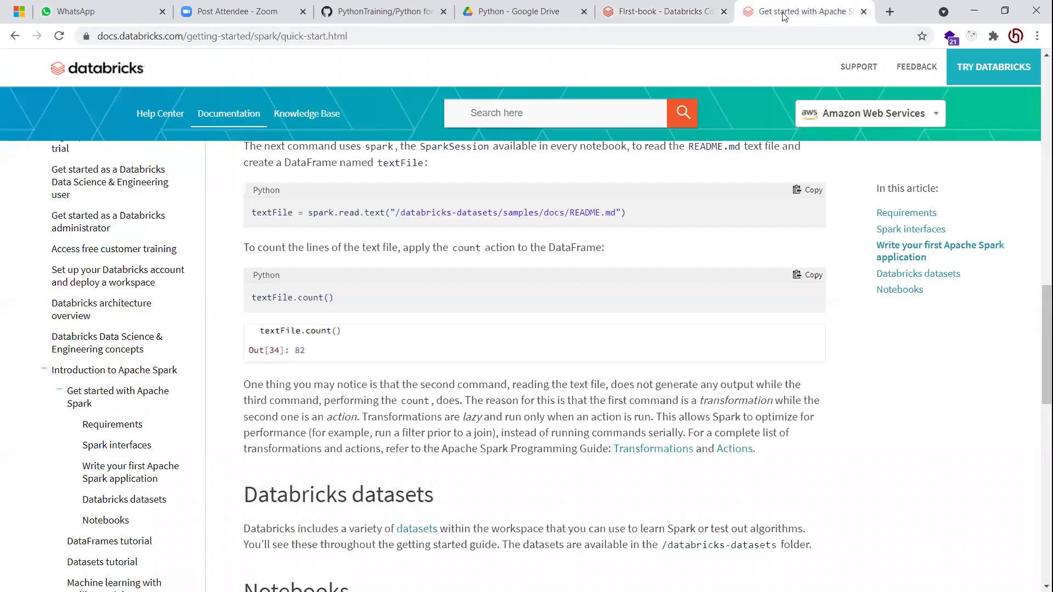
left_click(690, 10)
middle_click(19, 69)
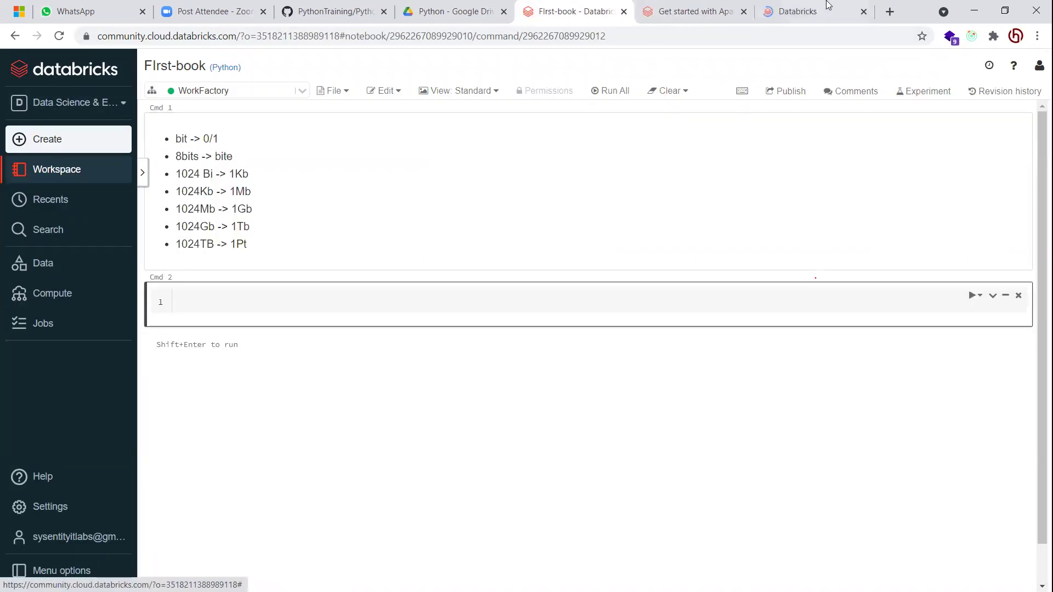
left_click_drag(795, 11, 554, 12)
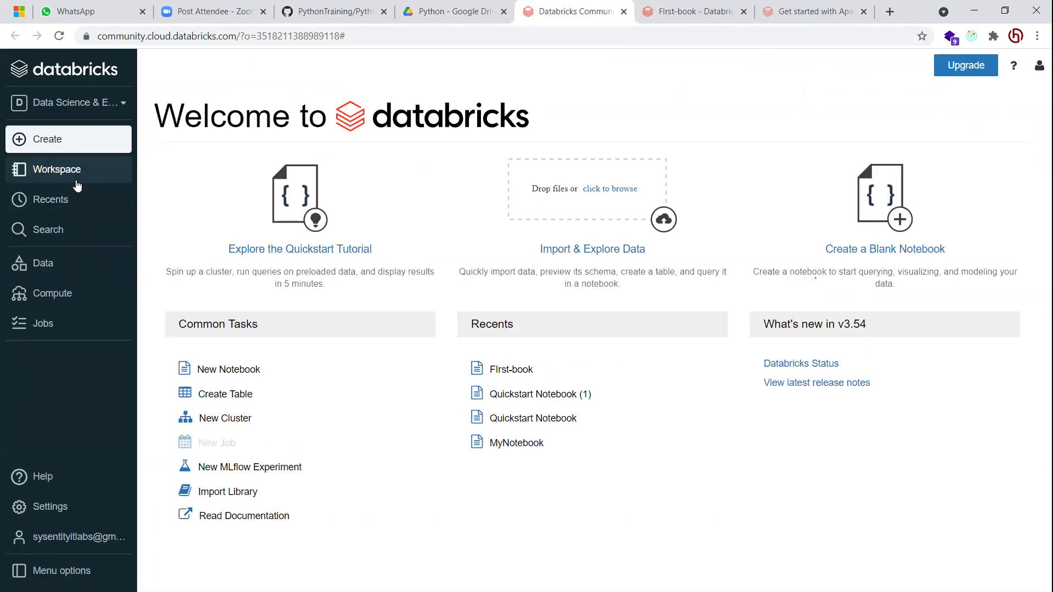
Start a new table and examine the connectors offered for other data sources
mouse_move(75, 141)
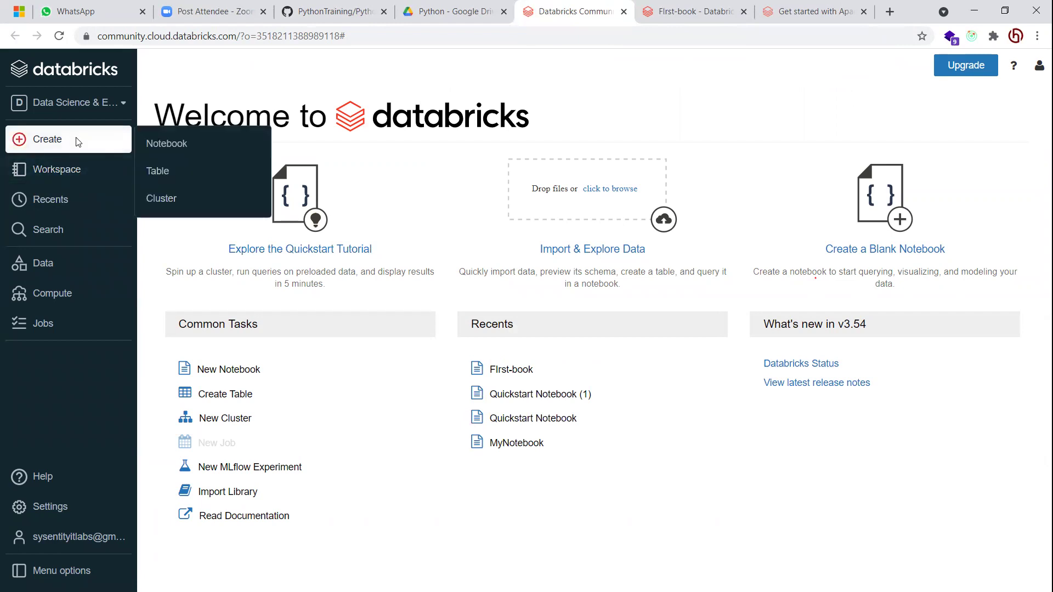
left_click(171, 171)
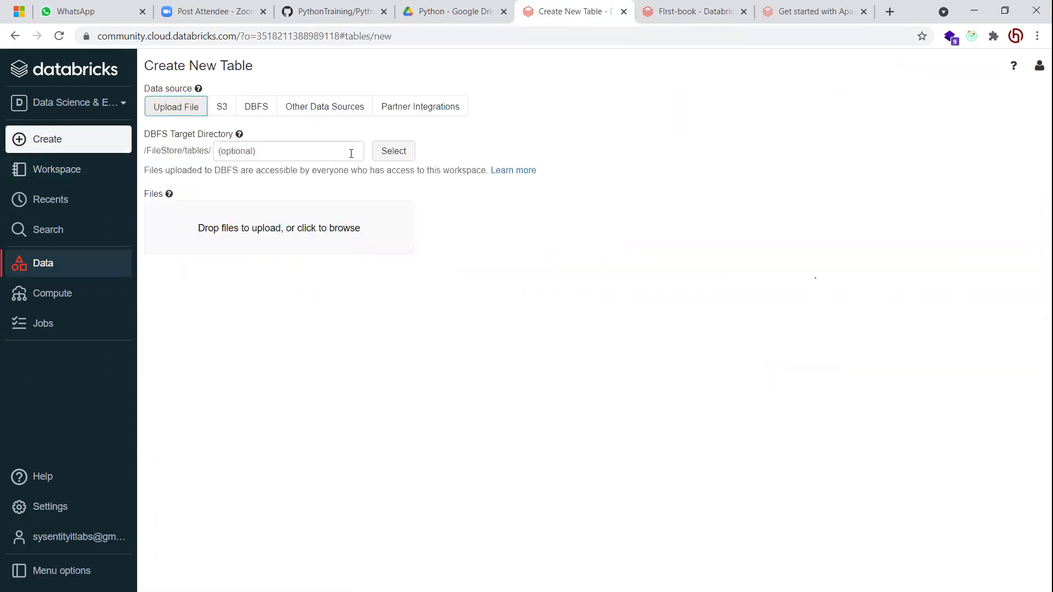
left_click(283, 109)
left_click(295, 153)
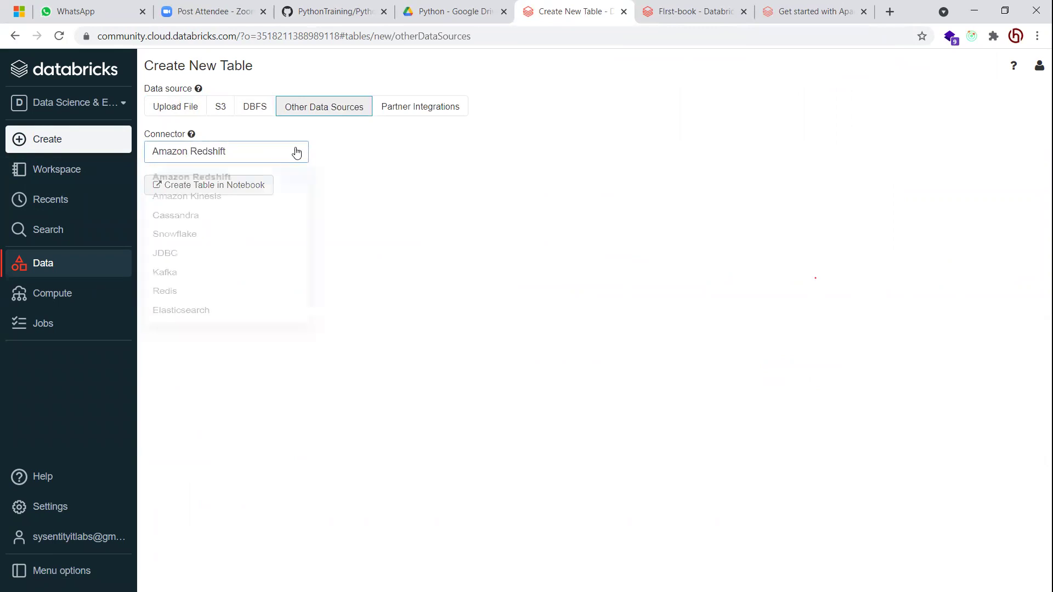
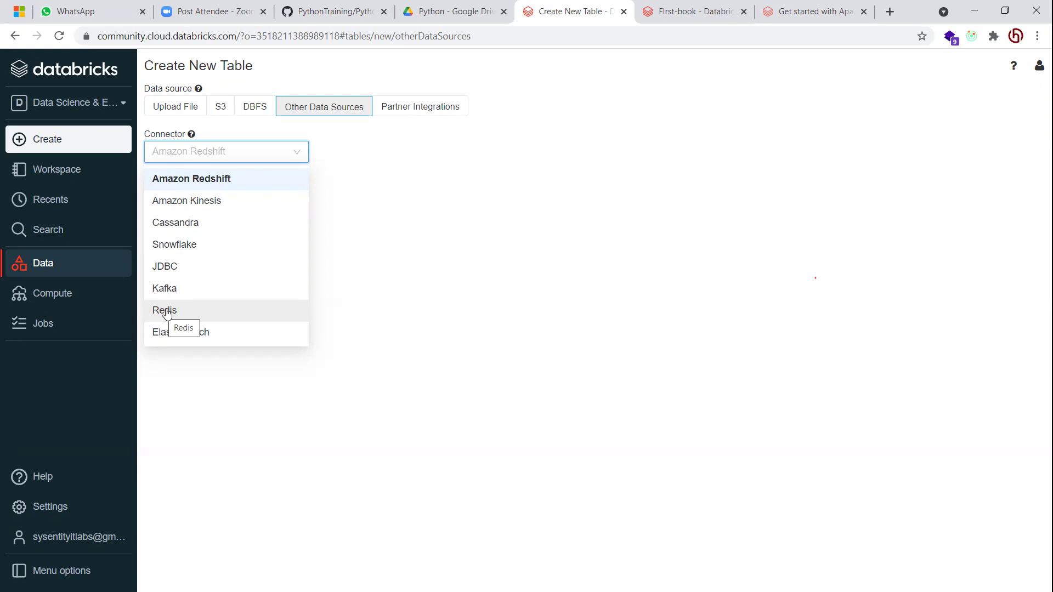
key("Up")
key("Up")
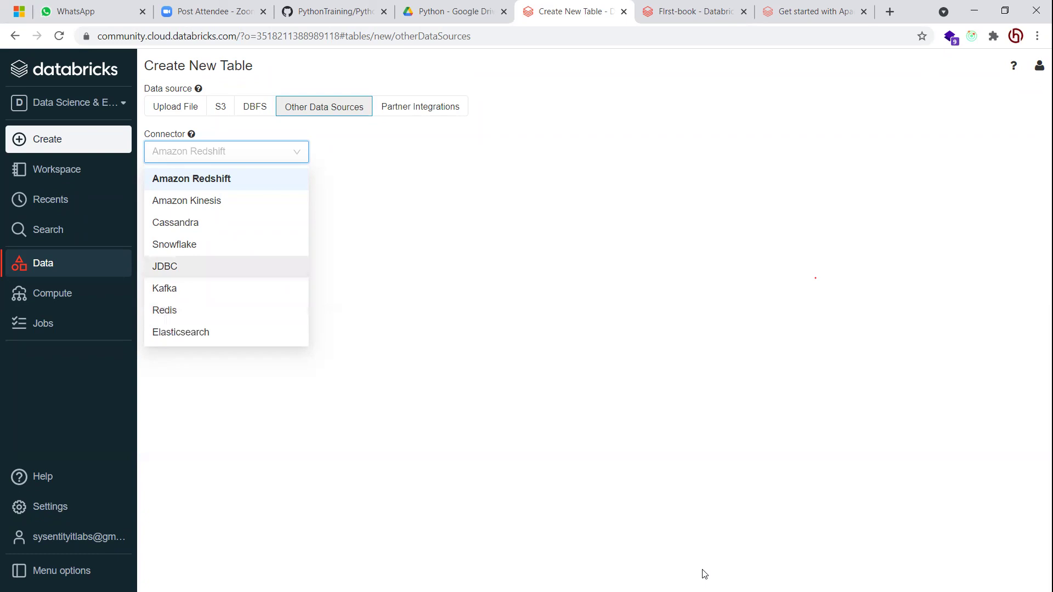
Sketch a large rectangle on the blank page area with the annotation pen and a shelved server rack beside it
left_click(372, 13)
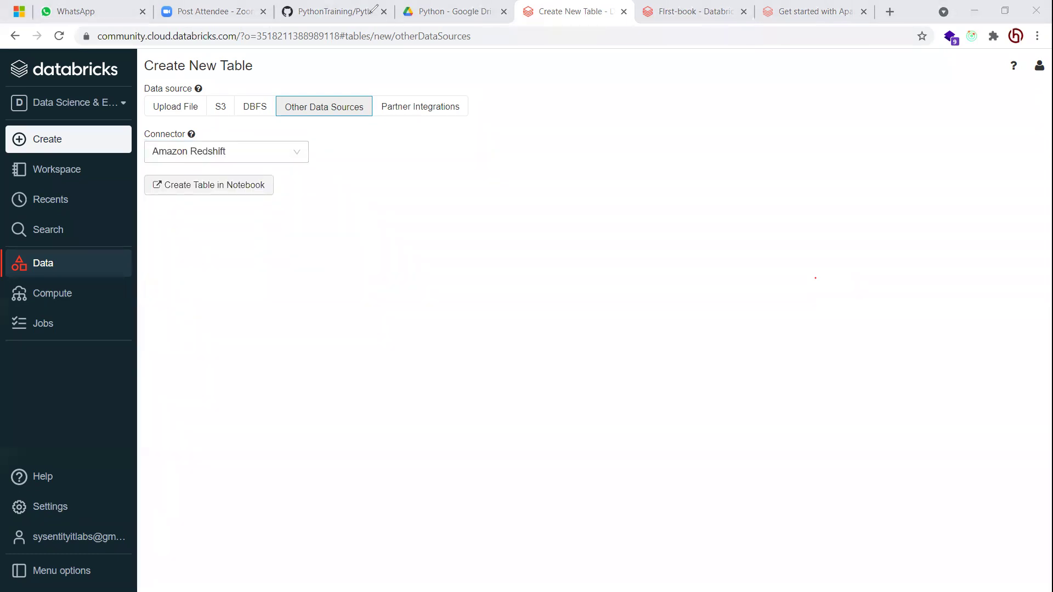
left_click(438, 227)
mouse_move(664, 237)
left_mouse_down()
mouse_move(437, 226)
mouse_move(431, 341)
left_mouse_up()
mouse_move(592, 364)
left_mouse_down()
mouse_move(671, 280)
mouse_move(664, 232)
mouse_move(690, 229)
mouse_move(750, 296)
mouse_move(759, 235)
mouse_move(705, 229)
mouse_move(757, 219)
mouse_move(703, 240)
mouse_move(753, 240)
left_mouse_up()
left_click_drag(696, 262, 752, 255)
left_click_drag(697, 282, 757, 275)
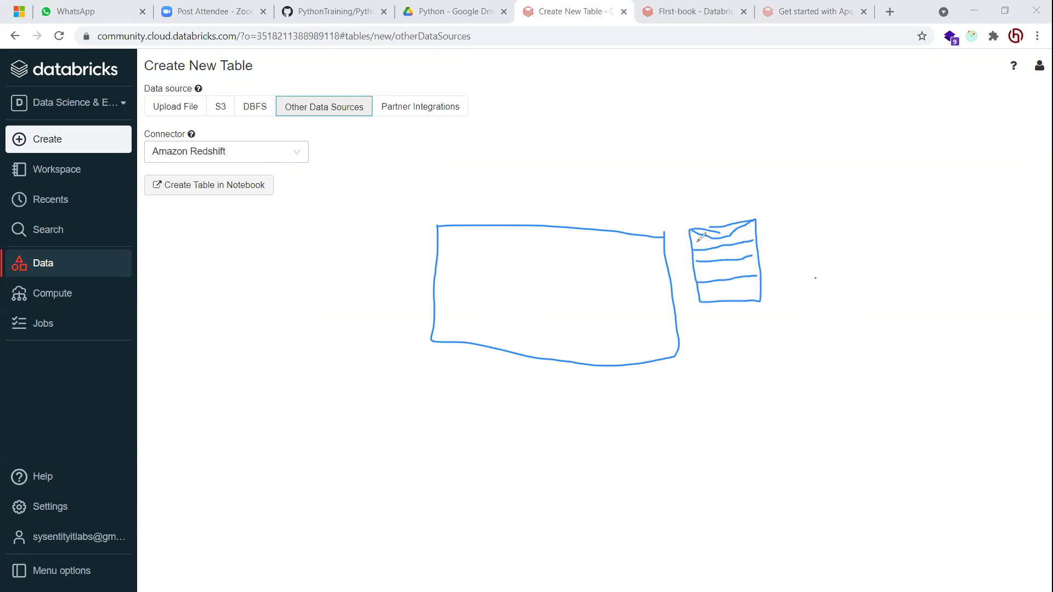
Link the rack to a small box sketched inside the large rectangle, and draw three stacked boxes in the rectangle's middle
mouse_move(694, 241)
left_mouse_down()
mouse_move(662, 251)
mouse_move(692, 271)
left_mouse_up()
mouse_move(608, 240)
left_mouse_down()
mouse_move(619, 267)
mouse_move(659, 278)
mouse_move(657, 244)
mouse_move(613, 241)
mouse_move(638, 256)
left_mouse_up()
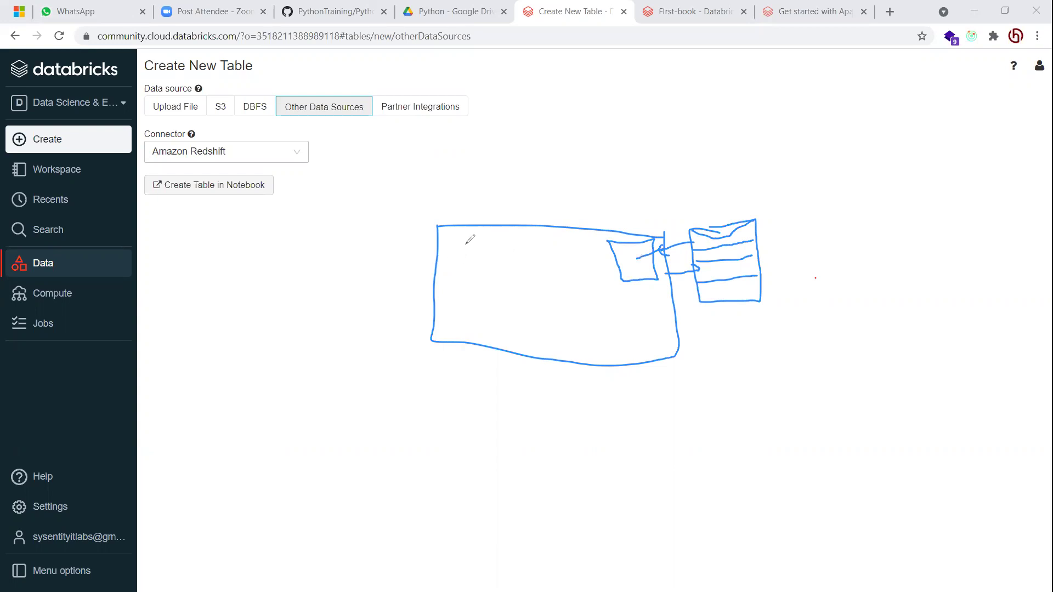
mouse_move(518, 243)
left_mouse_down()
mouse_move(564, 251)
mouse_move(564, 269)
left_mouse_up()
mouse_move(518, 243)
left_mouse_down()
mouse_move(525, 266)
mouse_move(567, 268)
mouse_move(556, 281)
mouse_move(569, 280)
mouse_move(530, 299)
mouse_move(572, 299)
mouse_move(568, 274)
left_mouse_up()
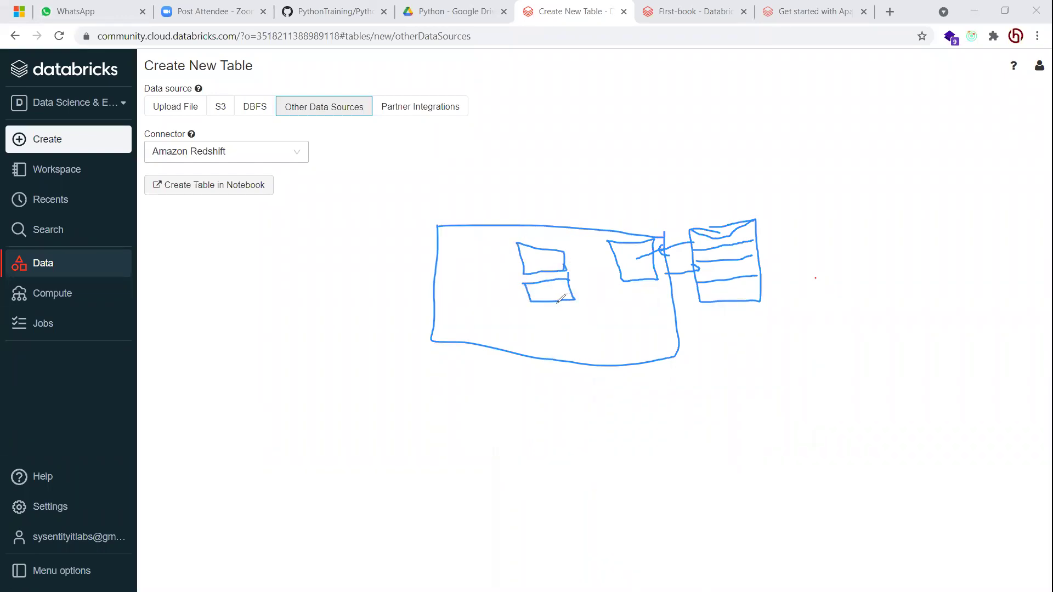
mouse_move(537, 310)
left_mouse_down()
mouse_move(575, 305)
mouse_move(533, 317)
mouse_move(551, 327)
mouse_move(585, 317)
mouse_move(576, 305)
left_mouse_up()
Sketch a column of client devices, including a laptop, a phone and a monitor, inside the large rectangle's left edge
mouse_move(446, 245)
left_mouse_down()
mouse_move(471, 247)
mouse_move(471, 263)
mouse_move(446, 265)
mouse_move(470, 264)
left_mouse_up()
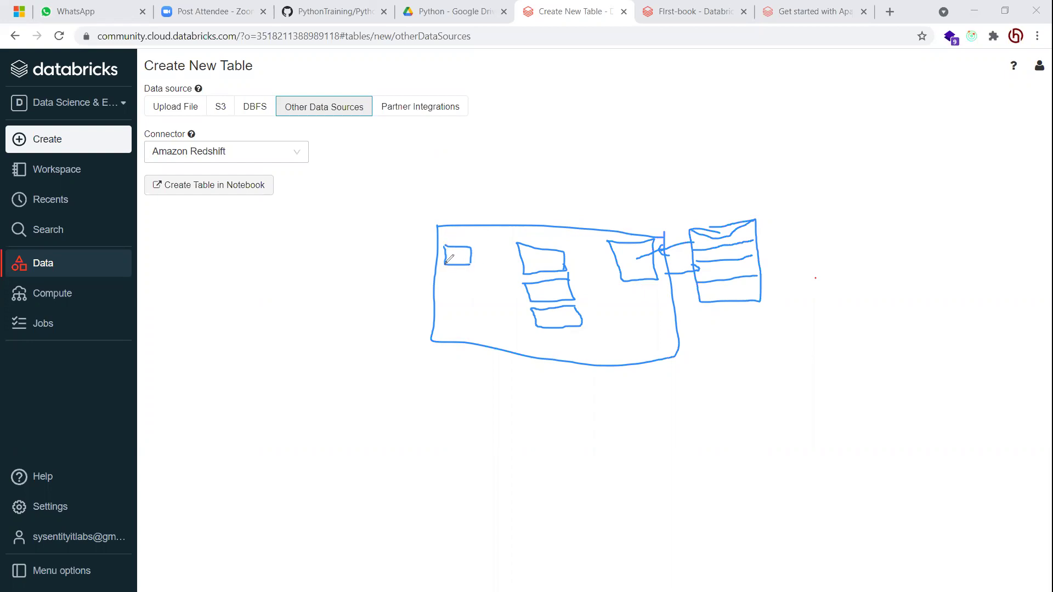
mouse_move(445, 264)
left_mouse_down()
mouse_move(440, 273)
mouse_move(477, 265)
mouse_move(458, 302)
mouse_move(470, 284)
mouse_move(464, 306)
mouse_move(483, 316)
mouse_move(445, 326)
mouse_move(483, 333)
mouse_move(486, 322)
mouse_move(477, 330)
left_mouse_up()
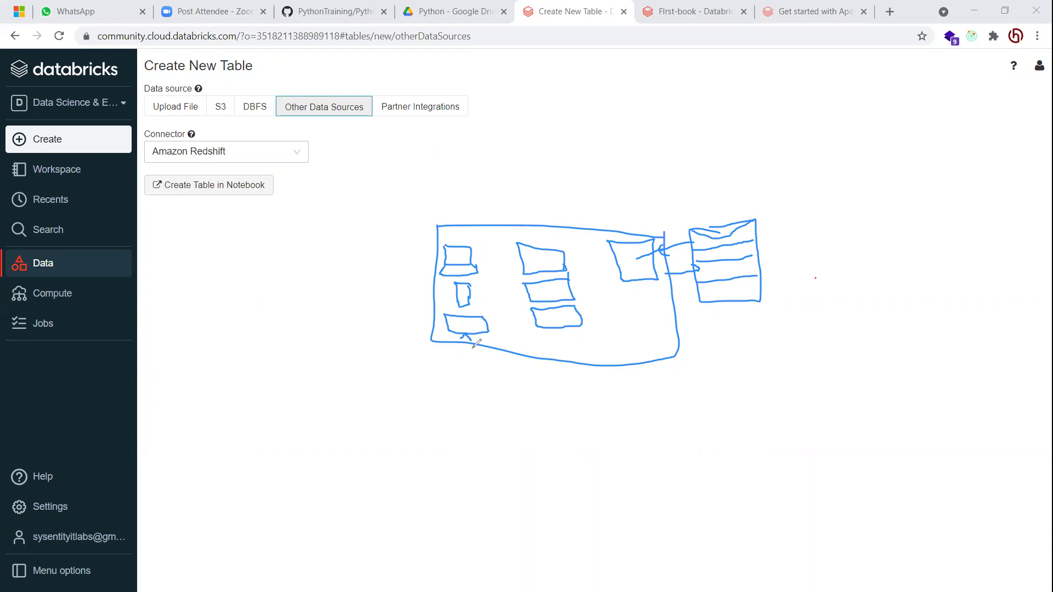
left_click_drag(462, 337, 470, 340)
left_click_drag(457, 227, 458, 230)
left_click_drag(464, 233, 463, 237)
mouse_move(467, 236)
left_mouse_down()
mouse_move(515, 269)
mouse_move(470, 246)
left_mouse_up()
Draw connecting lines from the sketched client devices to each of the three stacked boxes
mouse_move(528, 264)
left_mouse_down()
mouse_move(472, 290)
mouse_move(526, 255)
left_mouse_up()
left_click_drag(483, 319, 527, 252)
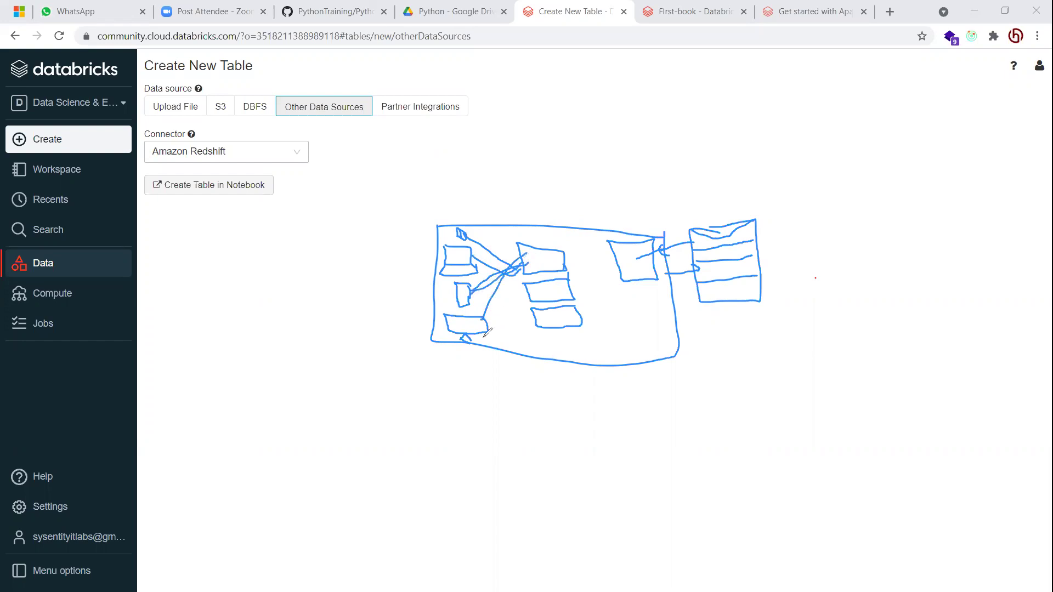
mouse_move(482, 321)
left_mouse_down()
mouse_move(521, 258)
mouse_move(512, 297)
mouse_move(525, 297)
left_mouse_up()
left_click_drag(467, 234, 525, 297)
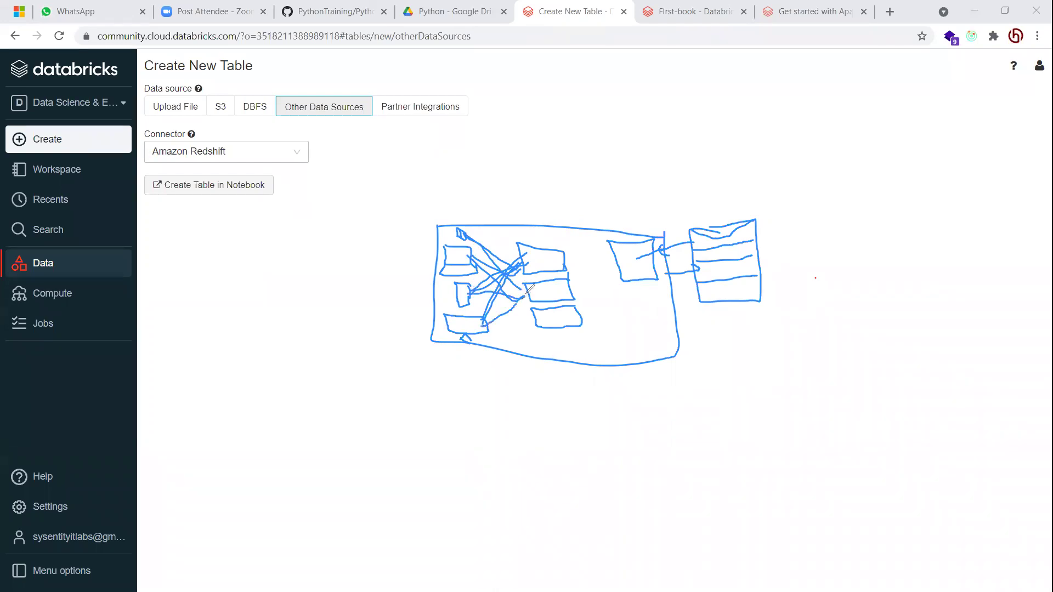
left_click_drag(466, 236, 533, 311)
mouse_move(468, 249)
left_mouse_down()
mouse_move(501, 299)
mouse_move(533, 316)
left_mouse_up()
mouse_move(469, 290)
left_mouse_down()
mouse_move(536, 318)
mouse_move(546, 308)
left_mouse_up()
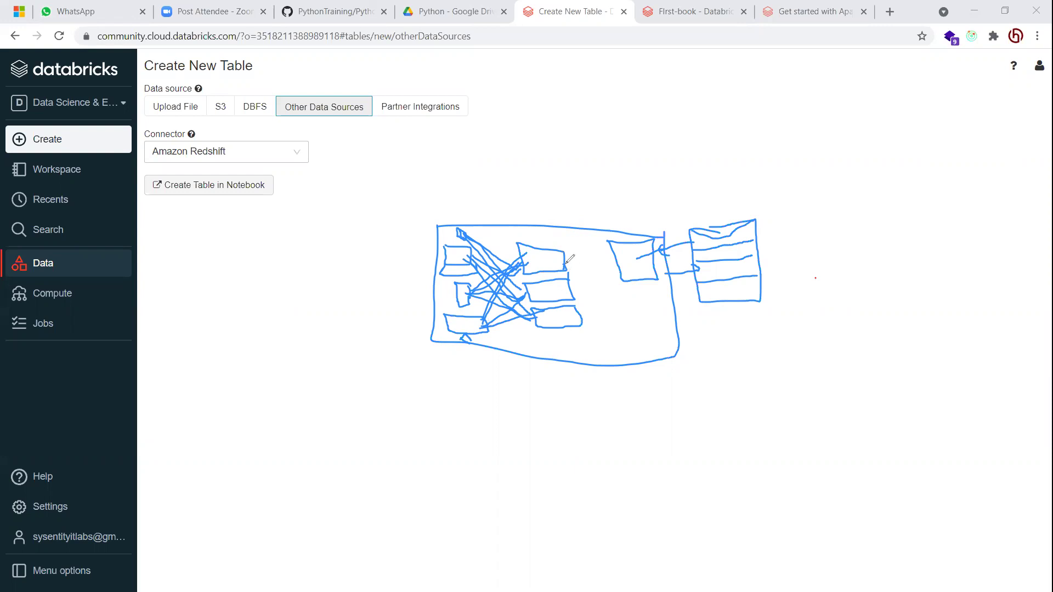
Draw arrows from the box nearest the rack to the three stacked boxes, and from these to a new gridded table below it
mouse_move(627, 243)
left_mouse_down()
mouse_move(551, 255)
mouse_move(563, 261)
left_mouse_up()
mouse_move(621, 247)
left_mouse_down()
mouse_move(561, 280)
mouse_move(573, 290)
left_mouse_up()
mouse_move(636, 258)
left_mouse_down()
mouse_move(595, 275)
mouse_move(572, 306)
mouse_move(642, 293)
mouse_move(609, 303)
mouse_move(654, 307)
mouse_move(655, 296)
mouse_move(622, 317)
mouse_move(652, 309)
left_mouse_up()
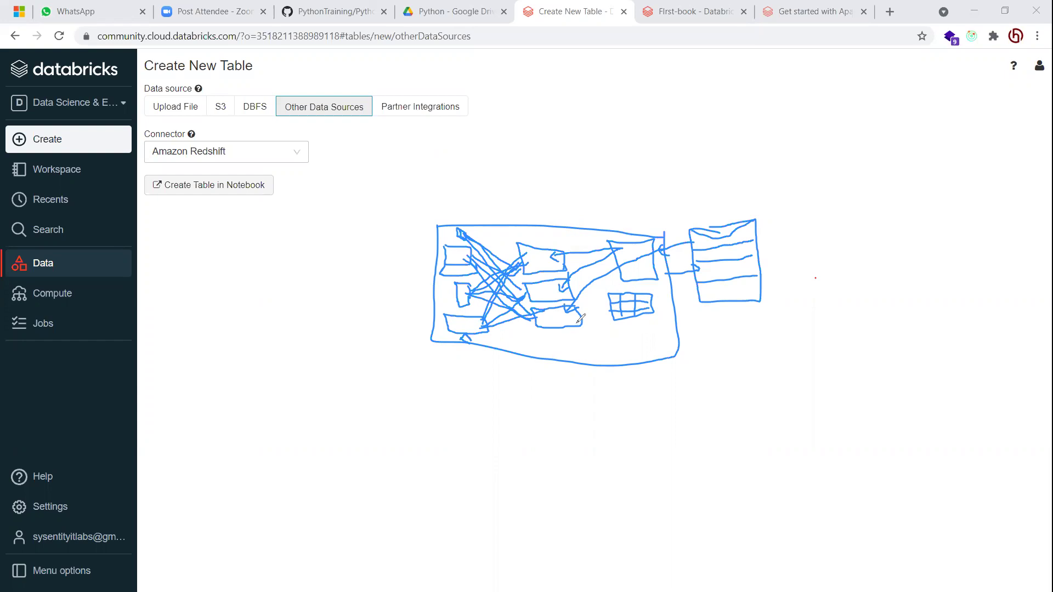
left_click_drag(572, 318, 615, 323)
left_click_drag(570, 295, 617, 307)
mouse_move(568, 257)
left_mouse_down()
mouse_move(613, 300)
mouse_move(614, 290)
left_mouse_up()
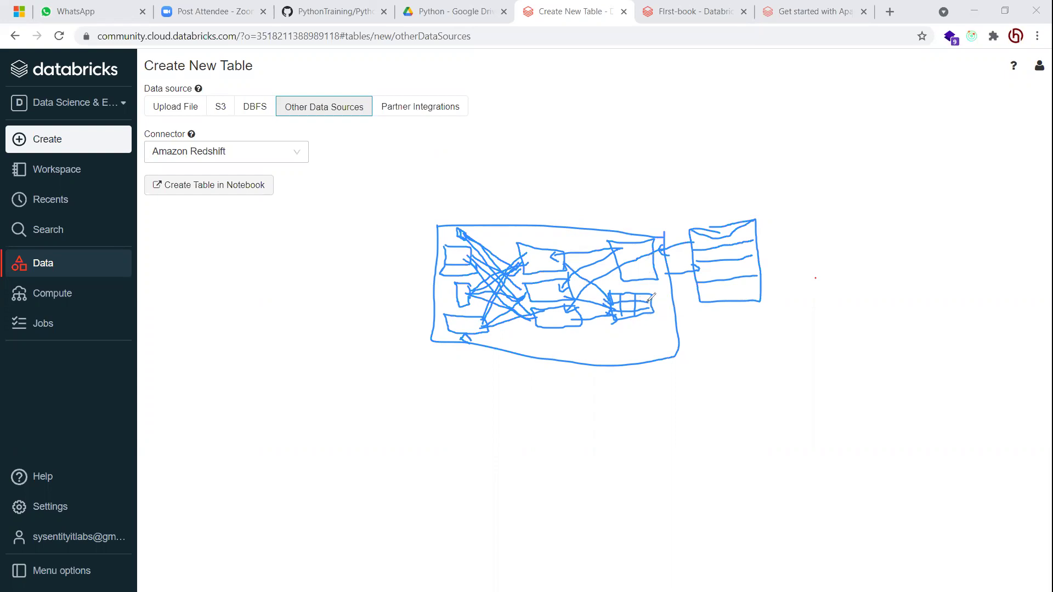
Link the gridded table and the box above it with the rack, and outline that box with a larger frame
mouse_move(643, 298)
left_mouse_down()
mouse_move(641, 273)
mouse_move(646, 282)
left_mouse_up()
mouse_move(647, 301)
left_mouse_down()
mouse_move(710, 275)
mouse_move(703, 302)
left_mouse_up()
mouse_move(699, 252)
left_mouse_down()
mouse_move(648, 262)
mouse_move(659, 273)
left_mouse_up()
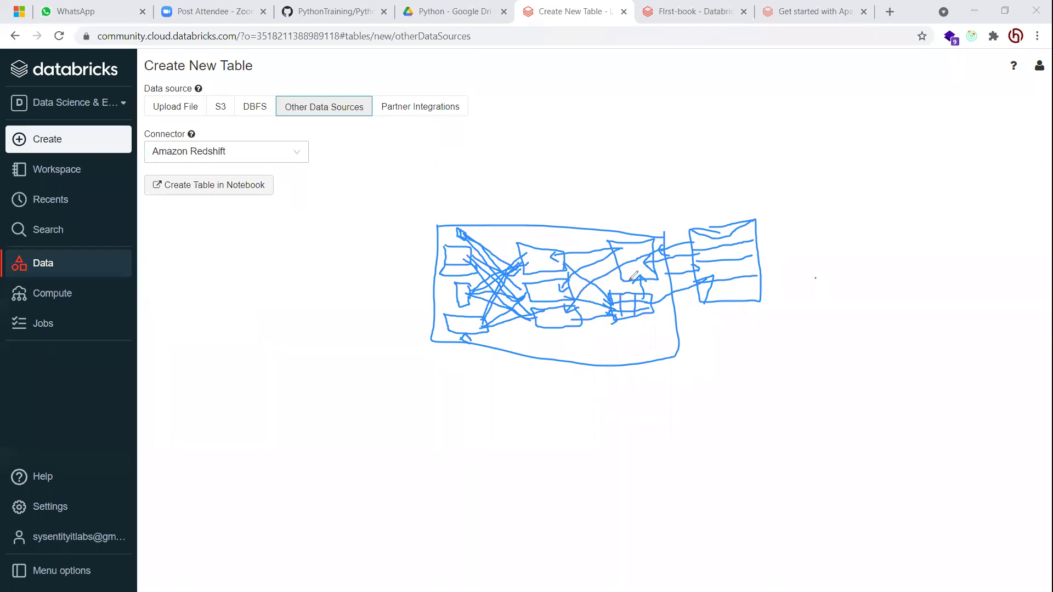
mouse_move(602, 236)
left_mouse_down()
mouse_move(631, 285)
mouse_move(666, 273)
mouse_move(658, 229)
mouse_move(593, 226)
mouse_move(608, 244)
left_mouse_up()
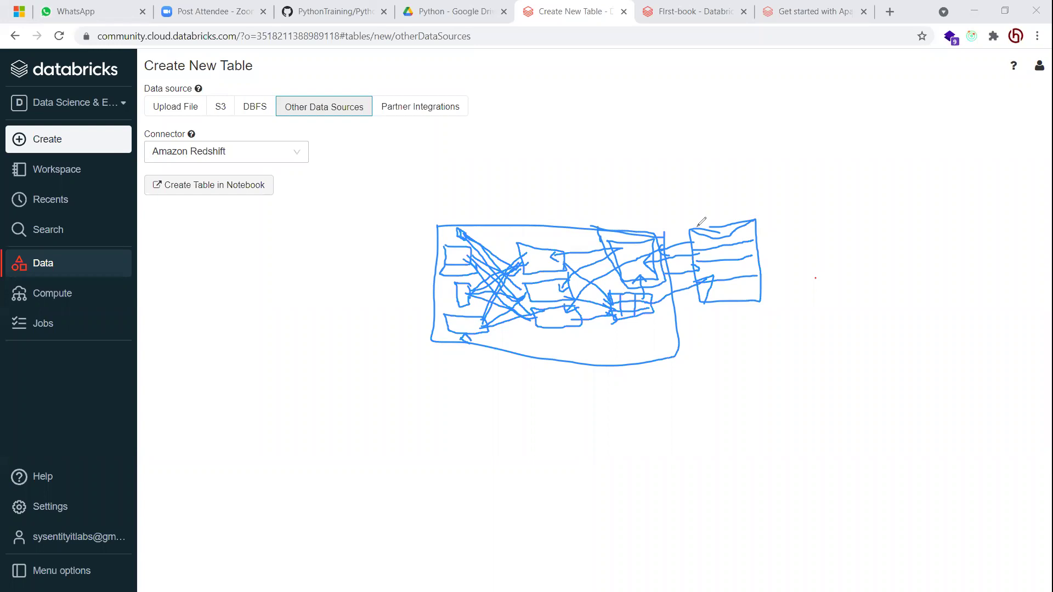
Sketch a narrow upright bar with a shaded lower end beside the server rack and a short line across its top
left_click_drag(776, 219, 778, 289)
mouse_move(775, 220)
left_mouse_down()
mouse_move(786, 222)
mouse_move(792, 268)
mouse_move(778, 291)
left_mouse_up()
mouse_move(772, 282)
left_mouse_down()
mouse_move(779, 269)
mouse_move(778, 290)
mouse_move(790, 267)
mouse_move(791, 285)
left_mouse_up()
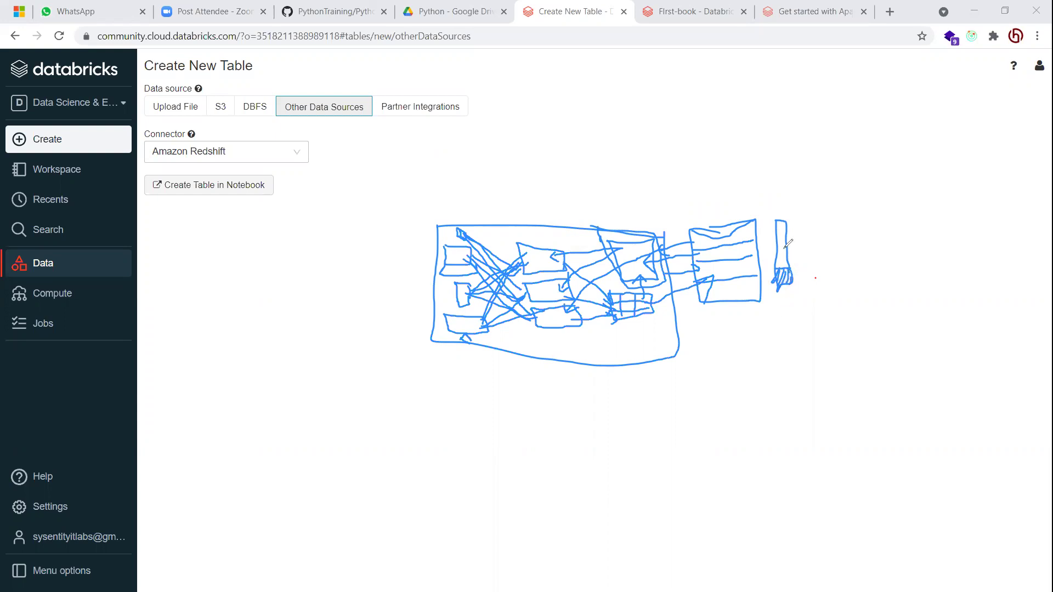
left_click_drag(771, 224, 793, 228)
Frame and hatch the sketched server rack, and cross out the large rectangle with two diagonal lines
mouse_move(682, 221)
left_mouse_down()
mouse_move(702, 328)
mouse_move(780, 313)
mouse_move(768, 232)
mouse_move(736, 205)
mouse_move(670, 219)
mouse_move(694, 248)
left_mouse_up()
mouse_move(739, 201)
left_mouse_down()
mouse_move(702, 303)
mouse_move(722, 282)
mouse_move(726, 335)
left_mouse_up()
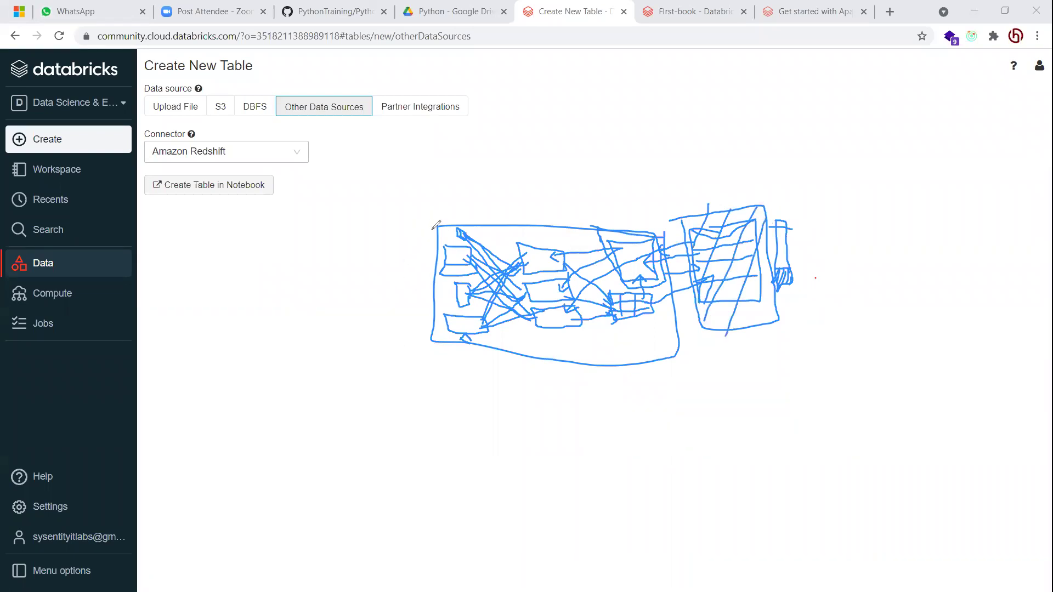
left_click_drag(439, 221, 628, 352)
left_click_drag(656, 237, 496, 327)
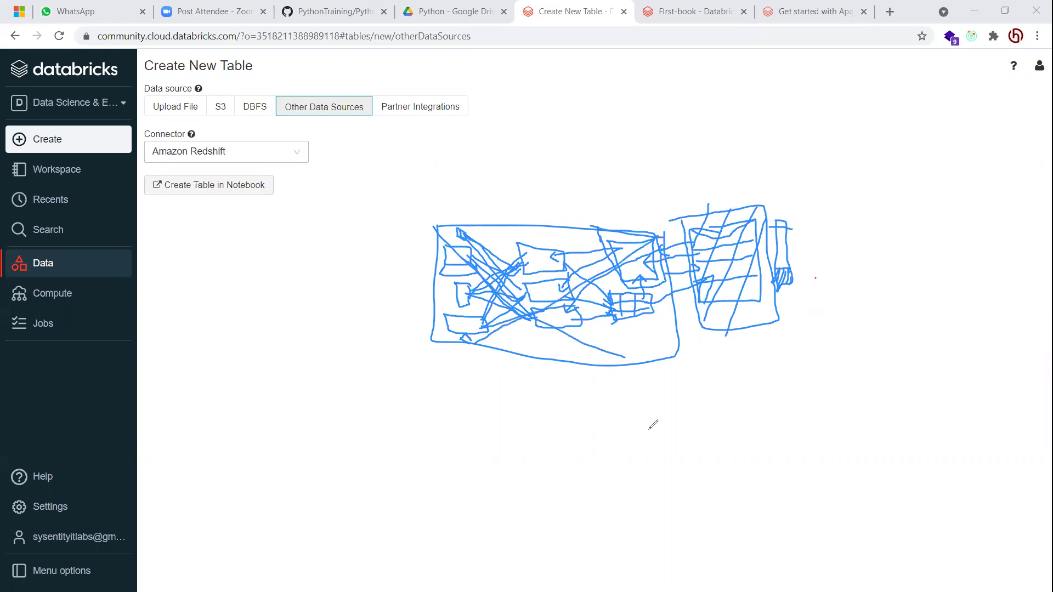
Draw boundary lines below, above and to the right of the diagram, and an empty box beyond the right-hand line
left_click(389, 383)
left_click_drag(483, 390, 819, 368)
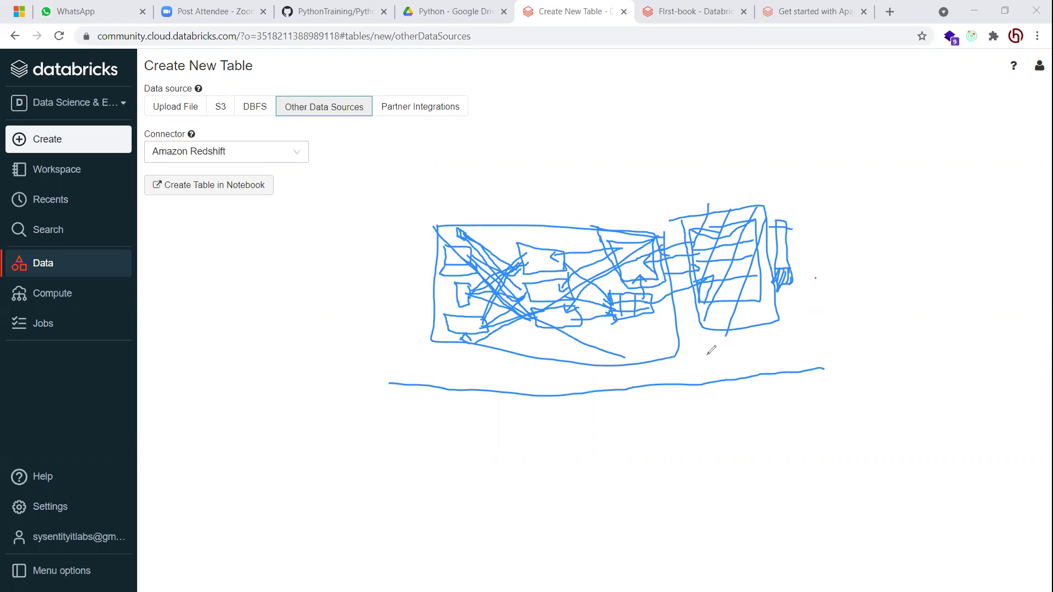
mouse_move(414, 190)
left_mouse_down()
mouse_move(550, 190)
mouse_move(752, 169)
left_mouse_up()
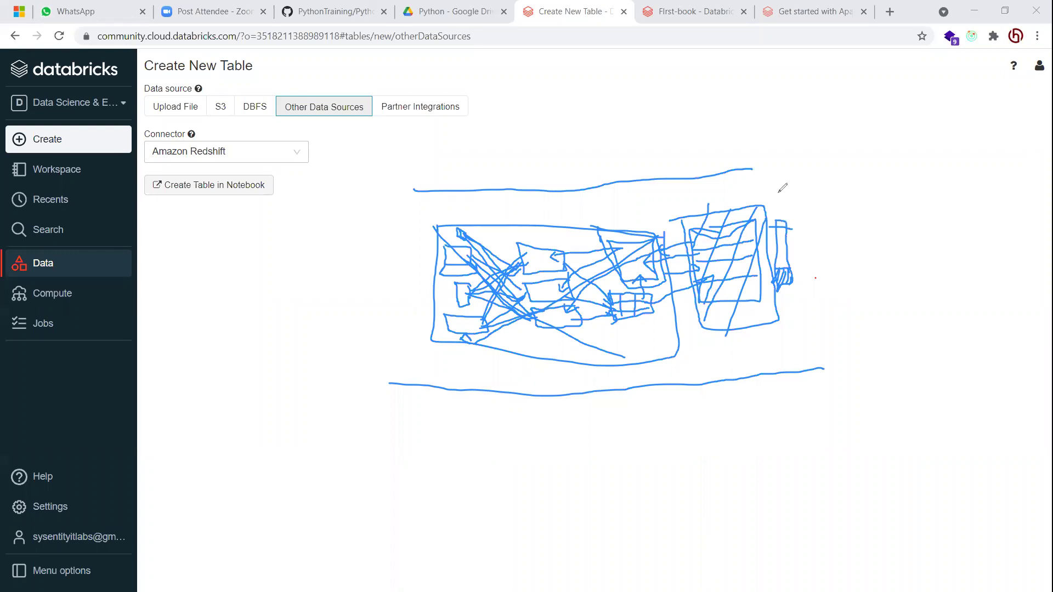
left_click_drag(779, 159, 801, 208)
left_click_drag(813, 245, 820, 323)
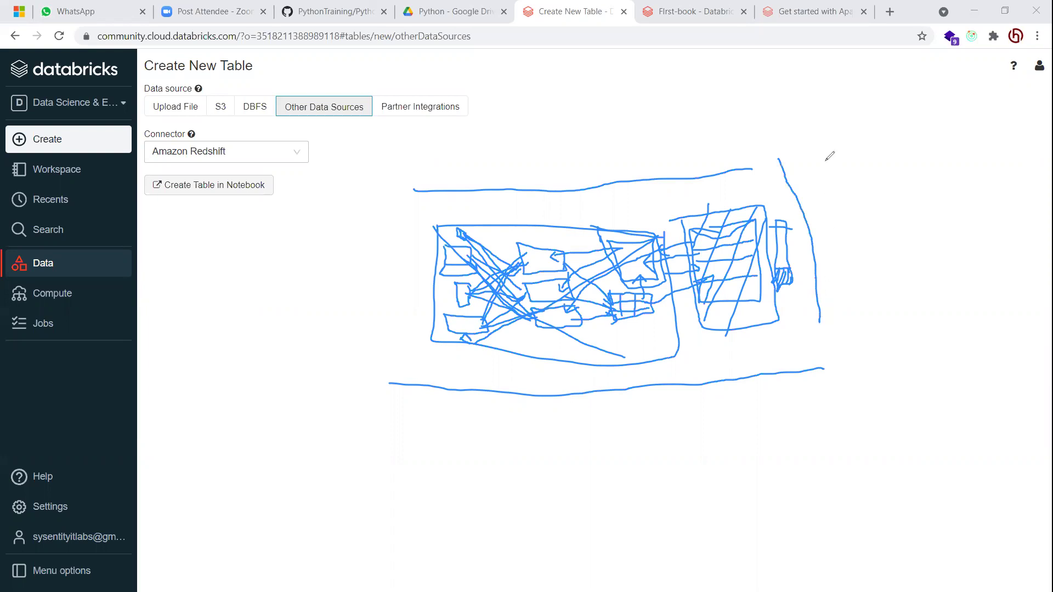
mouse_move(828, 149)
left_mouse_down()
mouse_move(881, 142)
mouse_move(834, 200)
mouse_move(850, 250)
mouse_move(943, 252)
left_mouse_up()
mouse_move(940, 175)
left_mouse_down()
mouse_move(909, 135)
mouse_move(881, 142)
left_mouse_up()
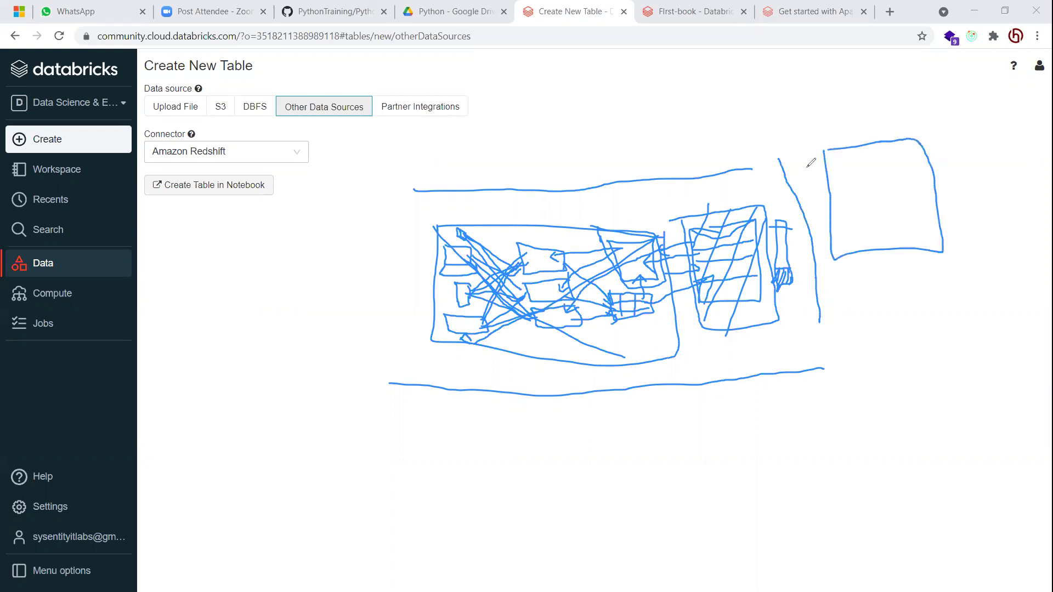
Draw arrows from the empty box across the boundary, down toward the rack, and upward out of the rack and the large rectangle
mouse_move(737, 152)
left_mouse_down()
mouse_move(722, 185)
mouse_move(714, 176)
mouse_move(725, 186)
left_mouse_up()
mouse_move(856, 168)
left_mouse_down()
mouse_move(685, 141)
mouse_move(709, 147)
left_mouse_up()
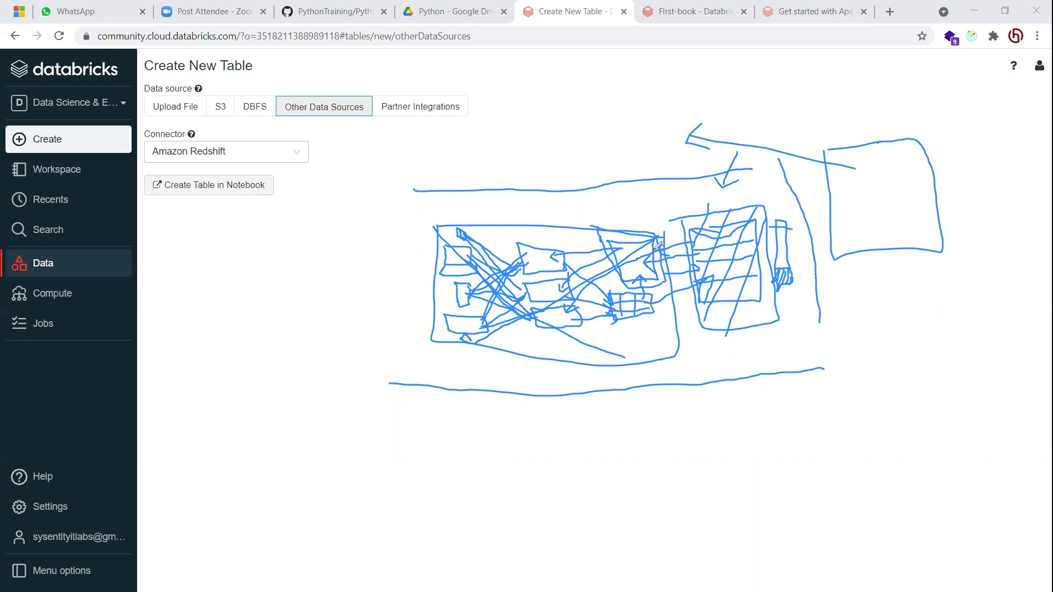
mouse_move(709, 237)
left_mouse_down()
mouse_move(741, 186)
mouse_move(749, 195)
left_mouse_up()
mouse_move(637, 238)
left_mouse_down()
mouse_move(665, 209)
mouse_move(670, 228)
left_mouse_up()
Look through the available connectors, the partner integrations, and the DBFS and S3 data source options
left_click(226, 152)
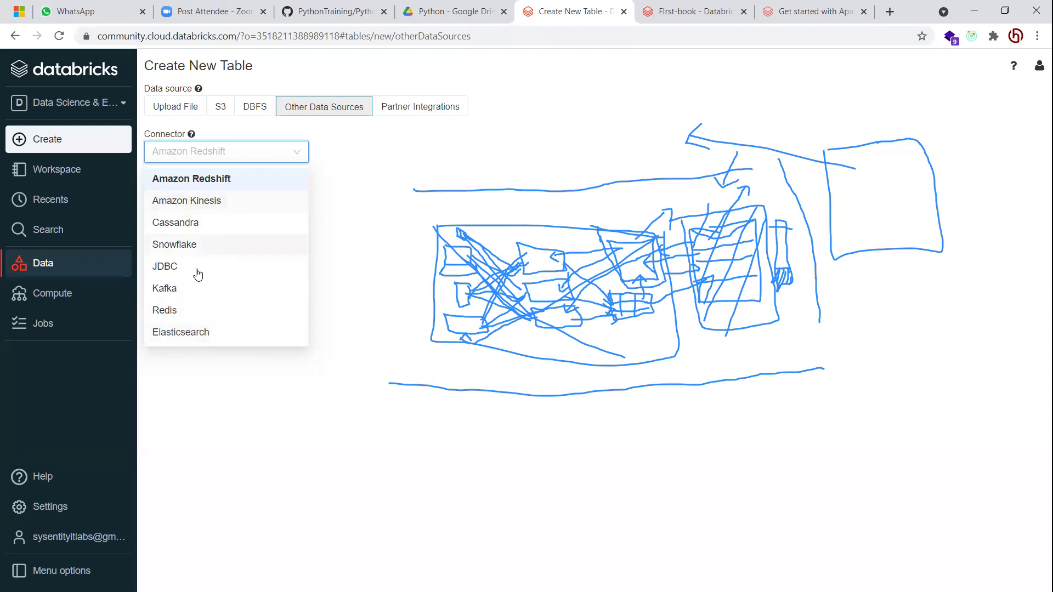
left_click(236, 375)
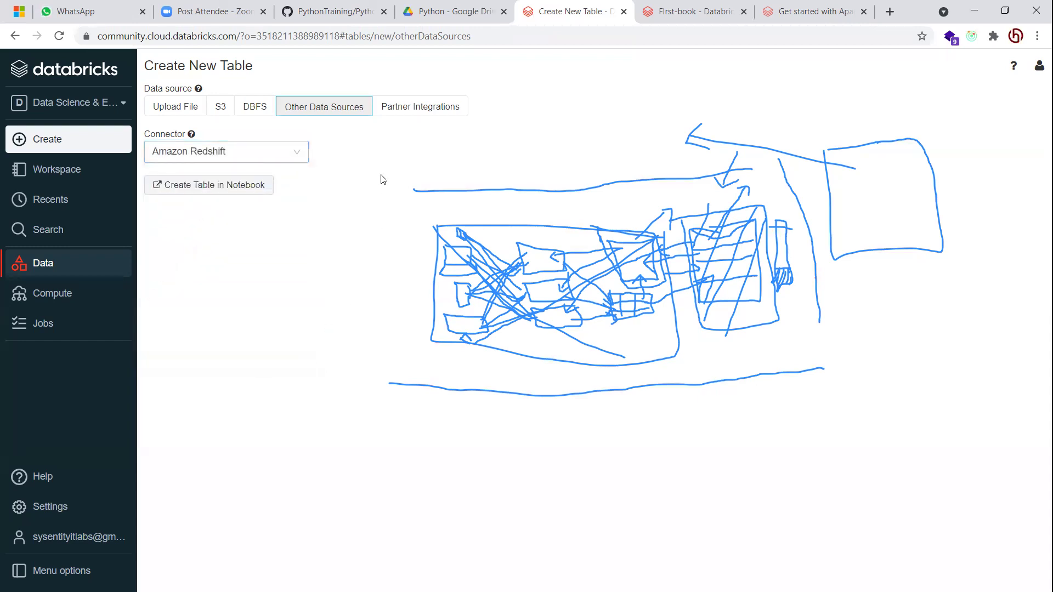
left_click(392, 108)
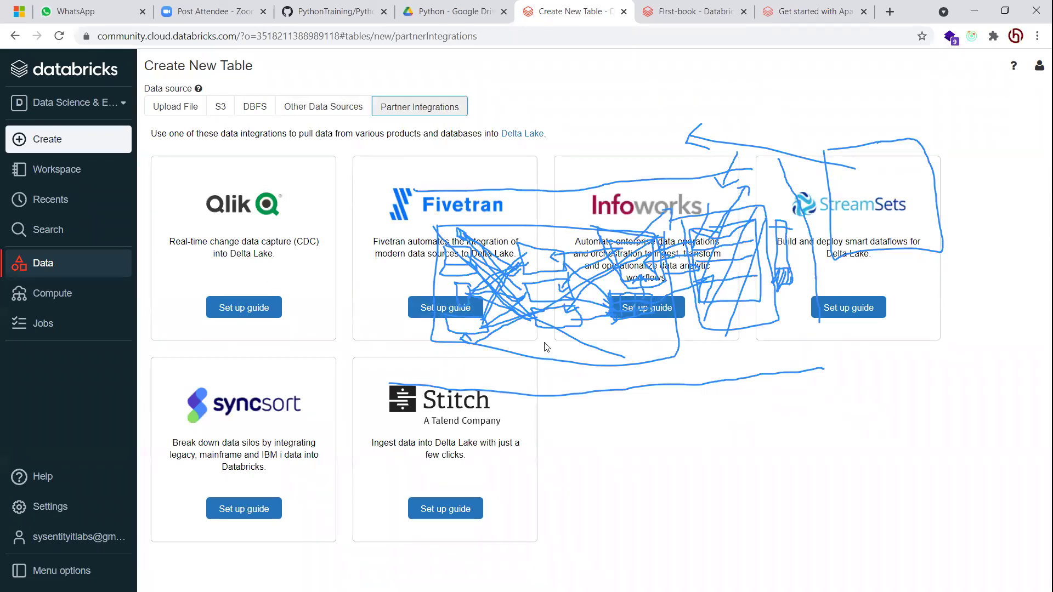
left_click(249, 108)
left_click(218, 108)
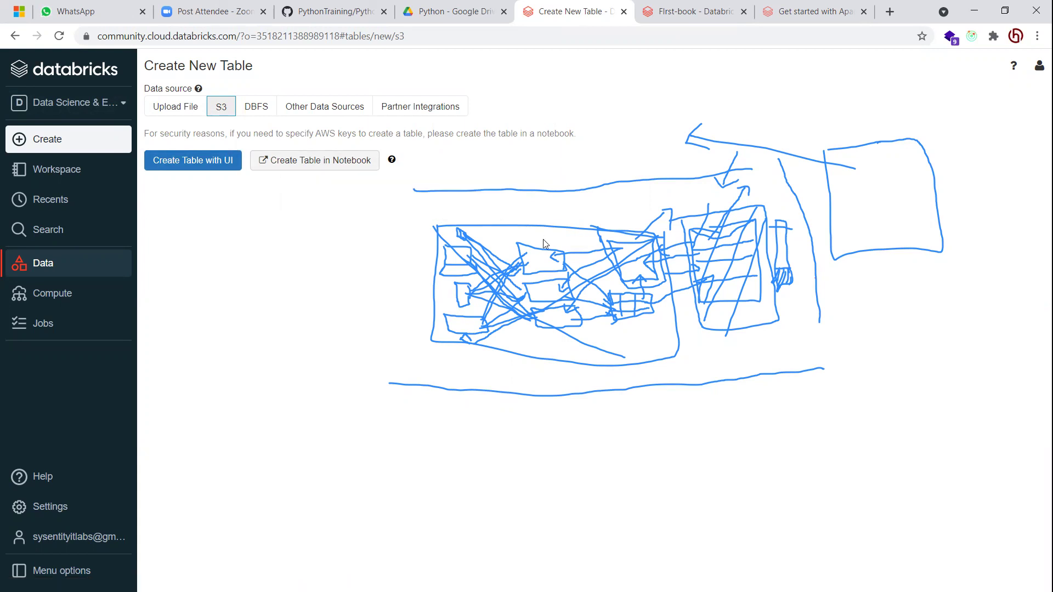
Review the connector list under other data sources and try Cassandra as the connector
left_click(340, 112)
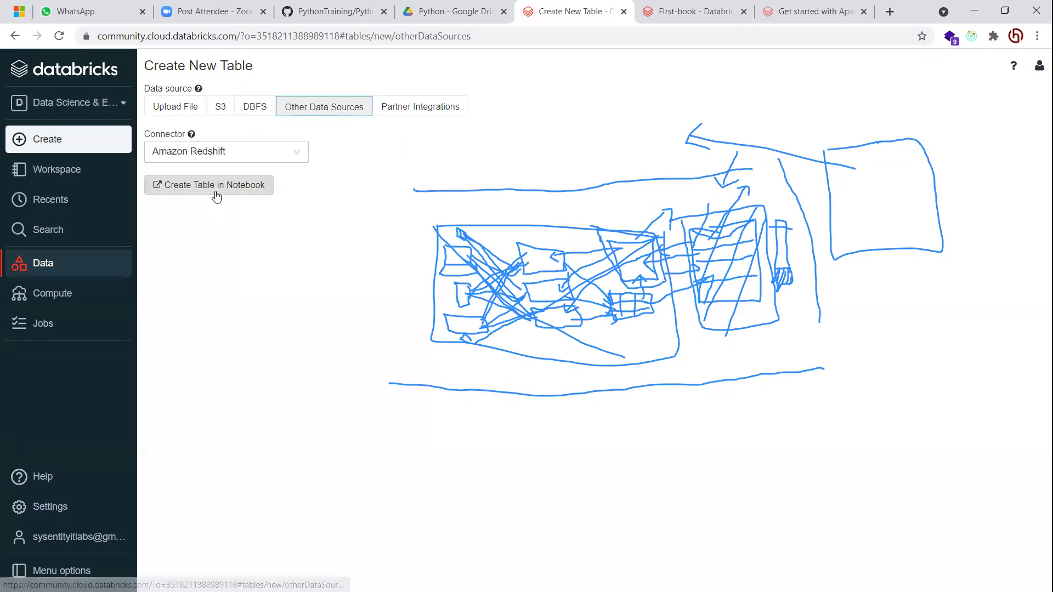
left_click(295, 154)
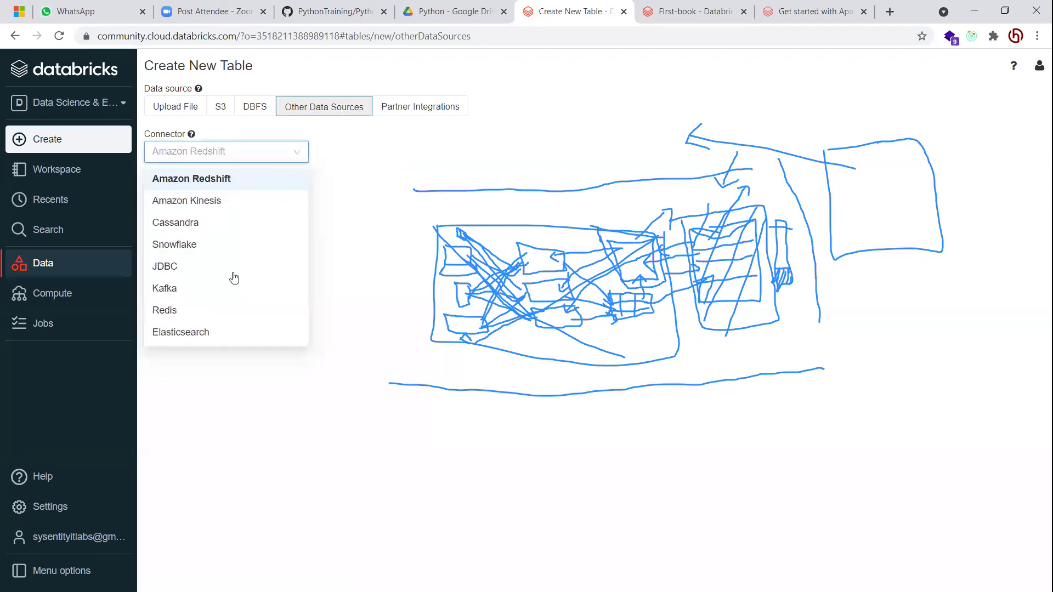
left_click(399, 164)
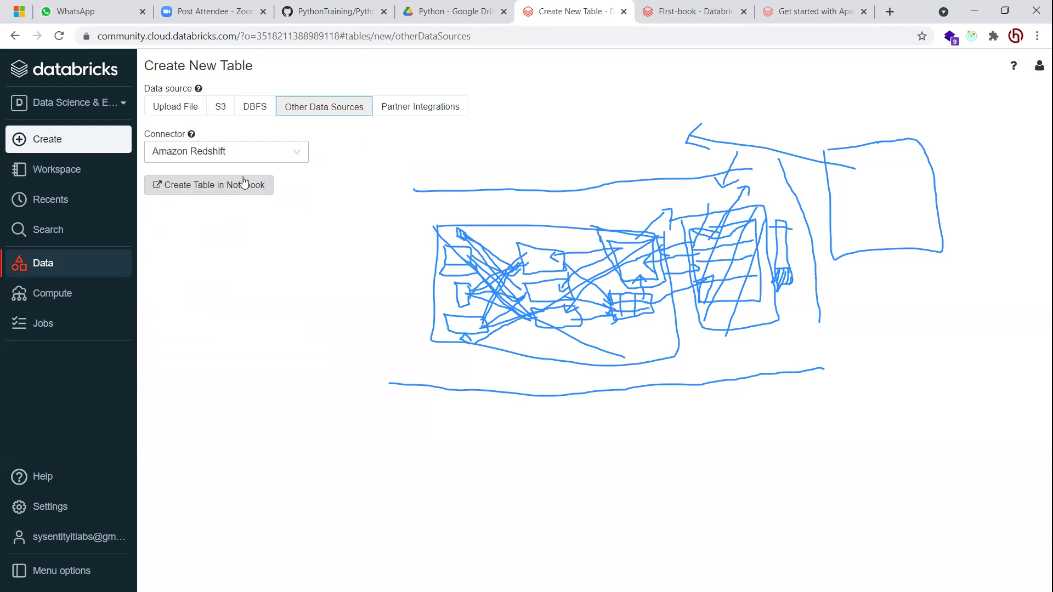
left_click(275, 159)
left_click(218, 222)
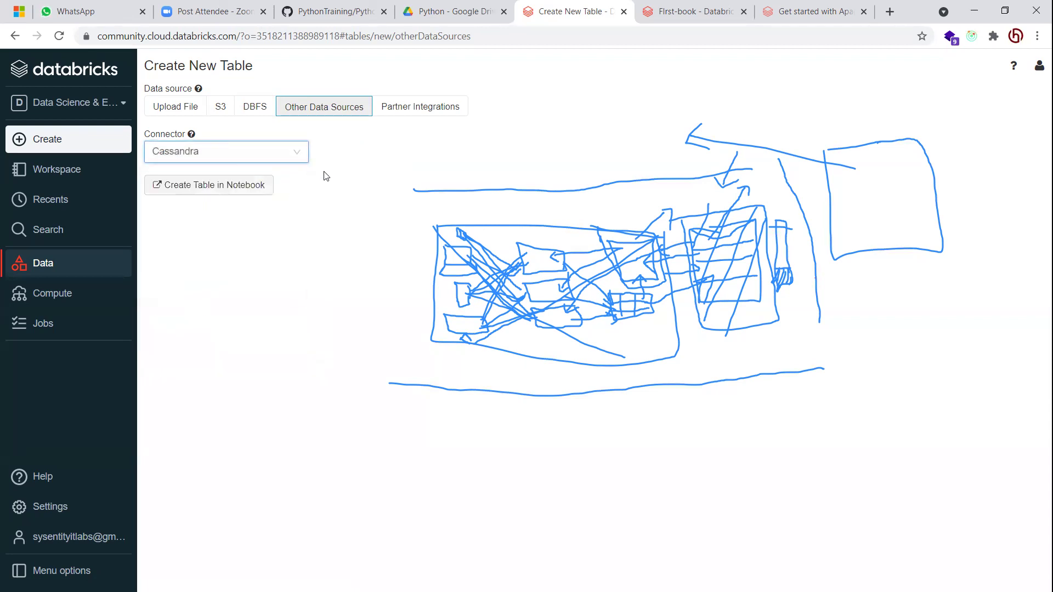
left_click(295, 153)
left_click(214, 187)
Browse DBFS down to the /FileStore/tables folder
left_click(252, 108)
left_click(189, 155)
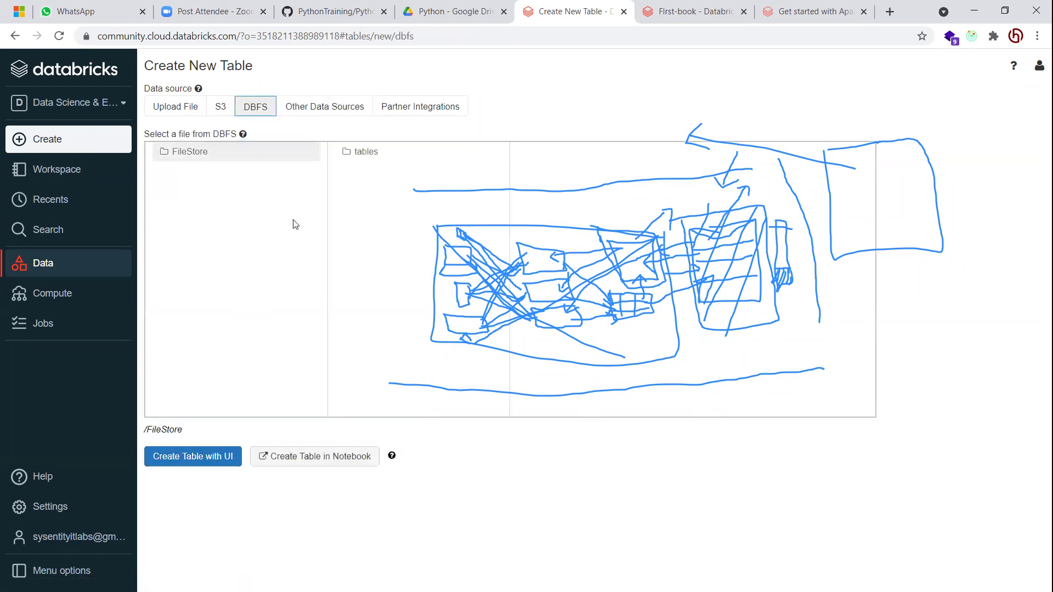
left_click(359, 156)
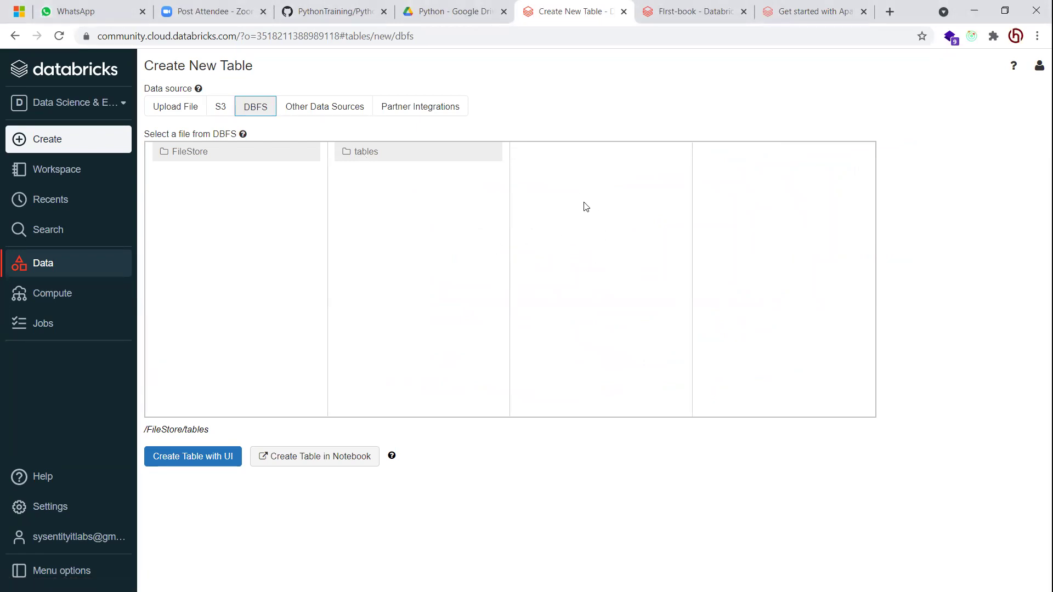
Switch the data source to file upload and check the DBFS target folder chooser without picking a folder
left_click(175, 106)
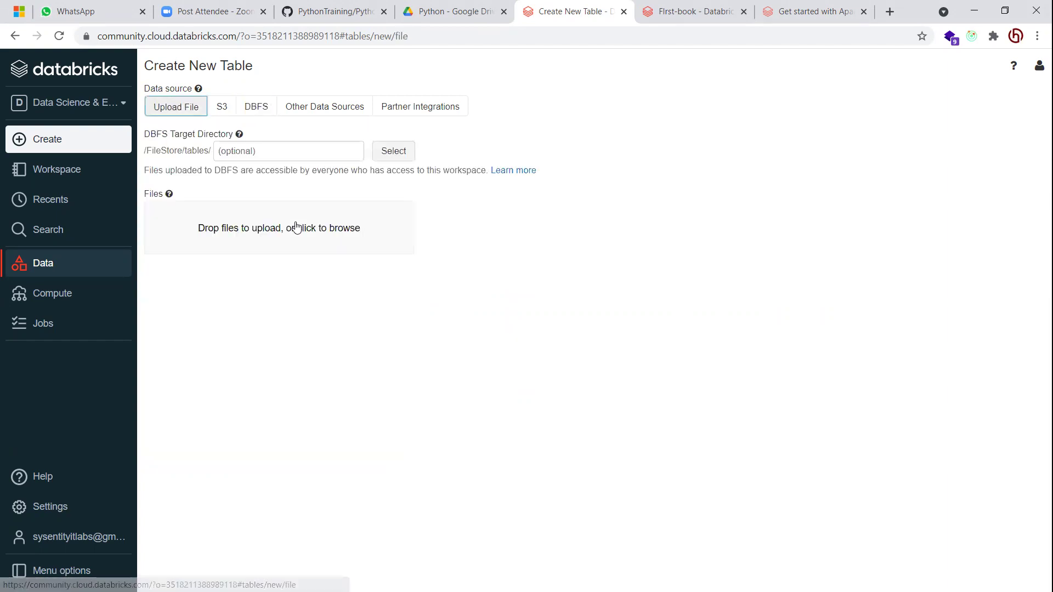
left_click(387, 156)
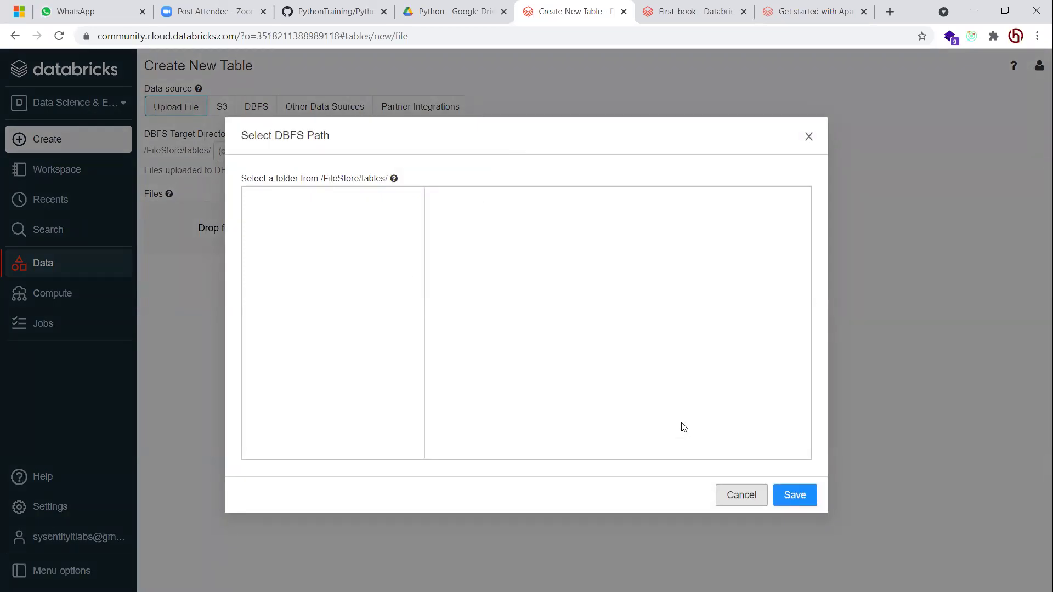
left_click(739, 500)
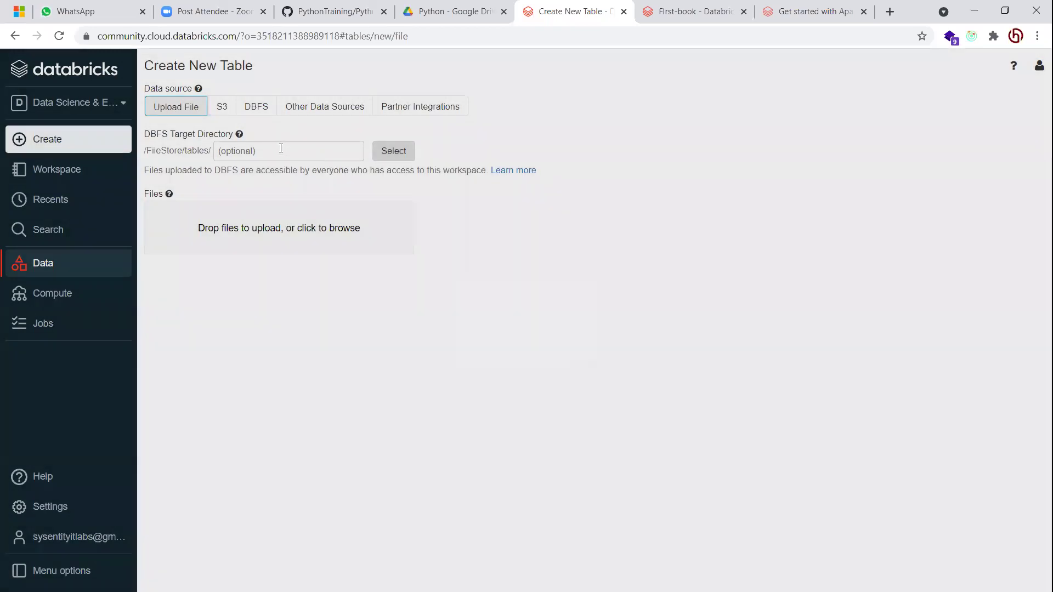
left_click(267, 147)
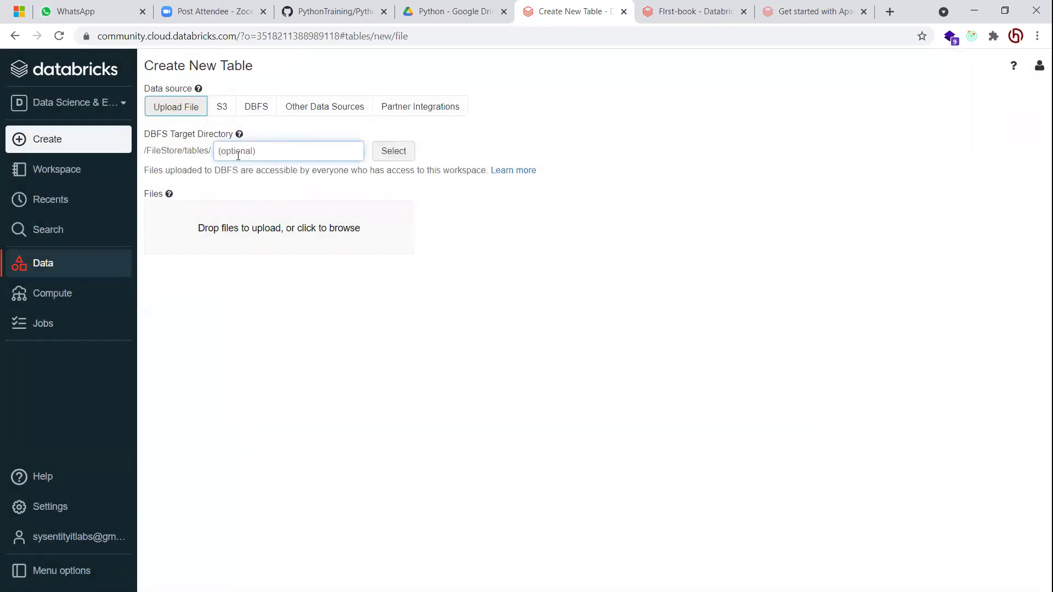
left_click(525, 327)
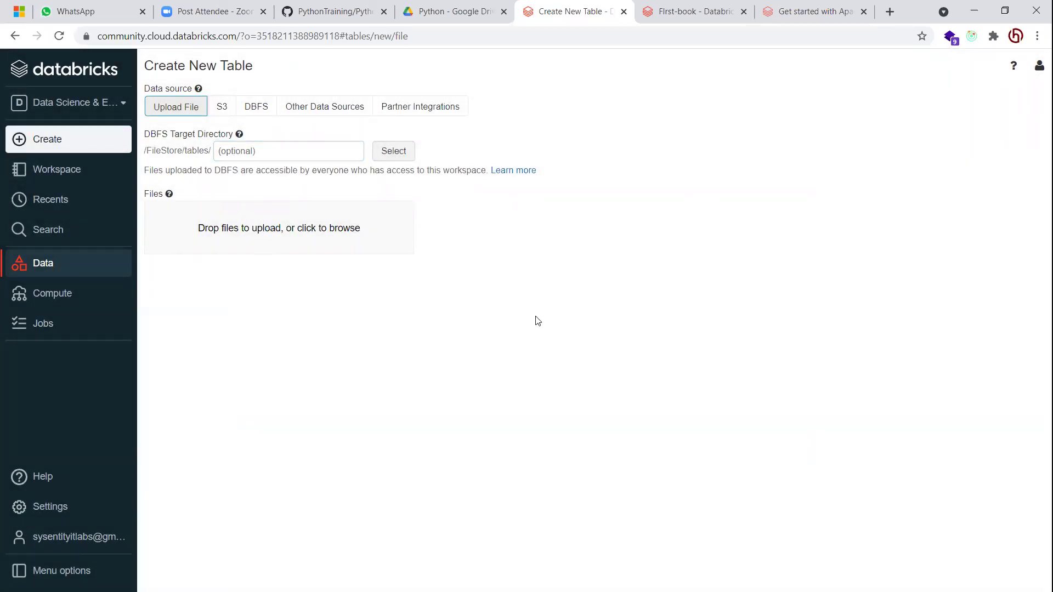
Start choosing a file to upload and go to the Projects folder on Local Disk (D:)
left_click(189, 217)
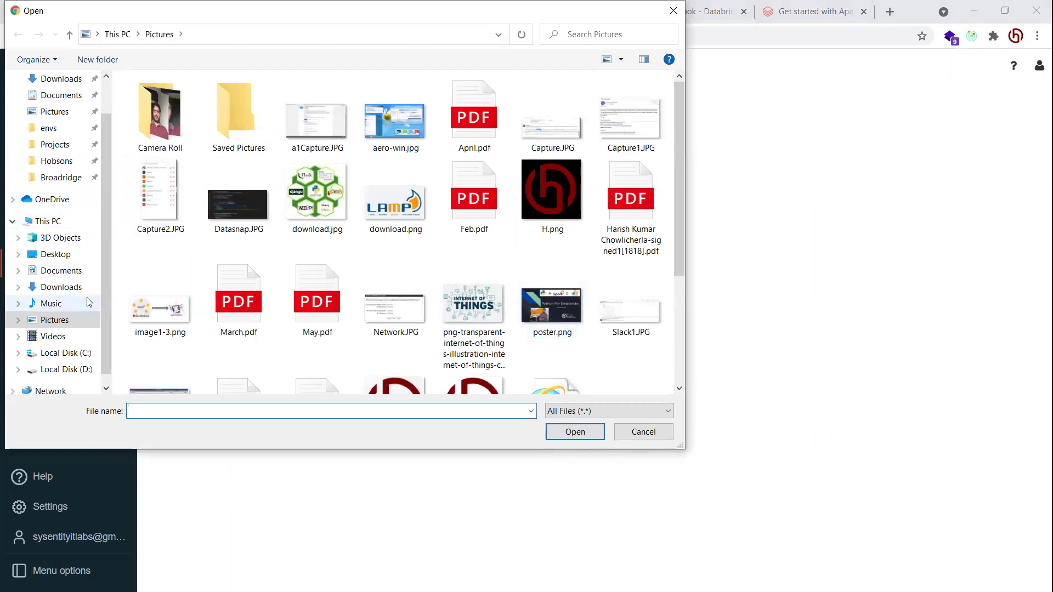
left_click(69, 369)
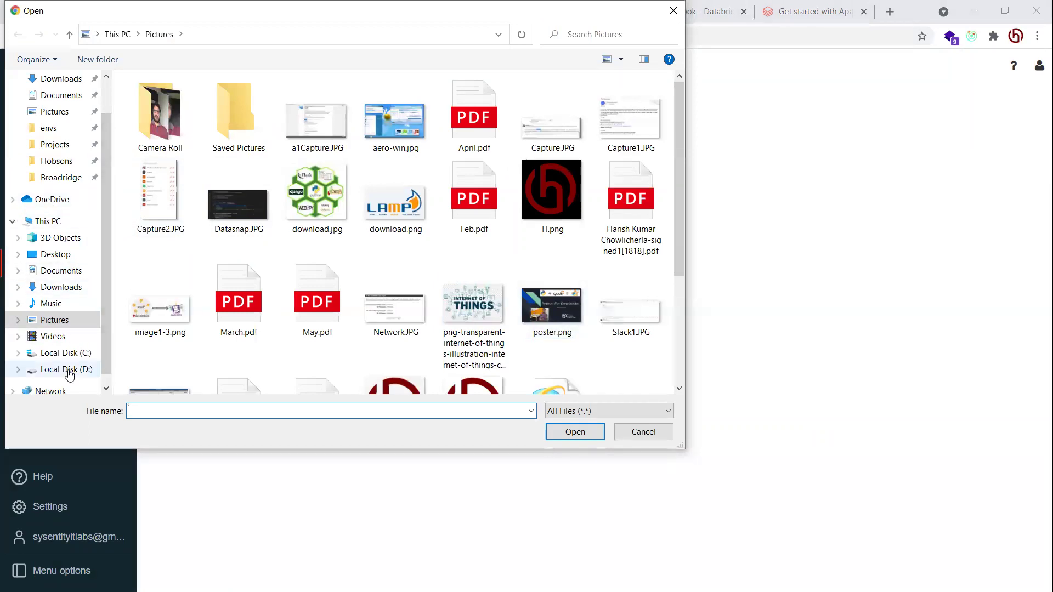
left_click(54, 144)
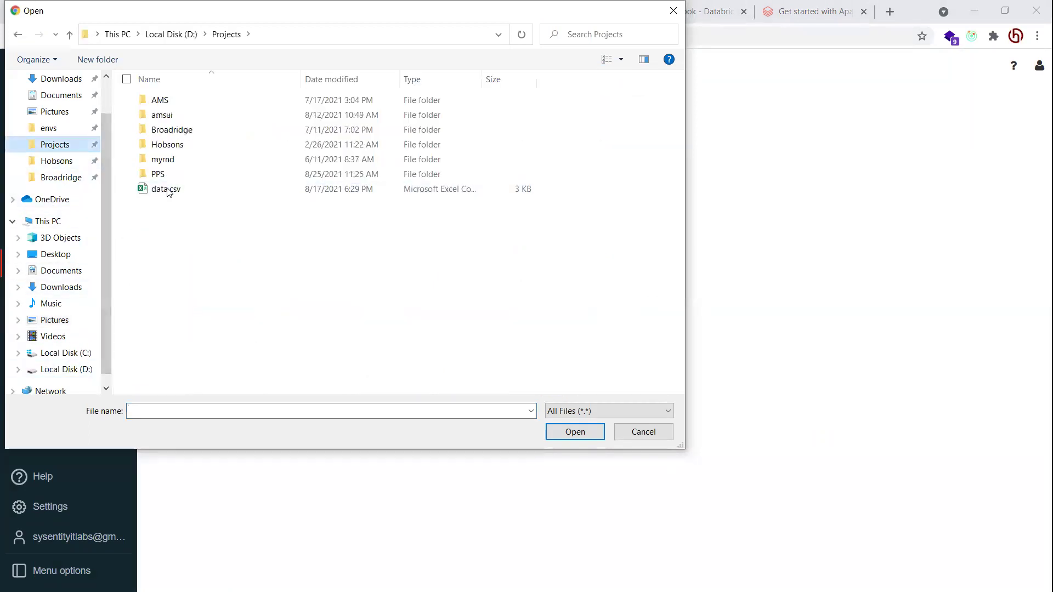
Look for a file to upload in the PthonTraings folder under PPS and Python
double_click(159, 174)
left_click(183, 218)
double_click(183, 219)
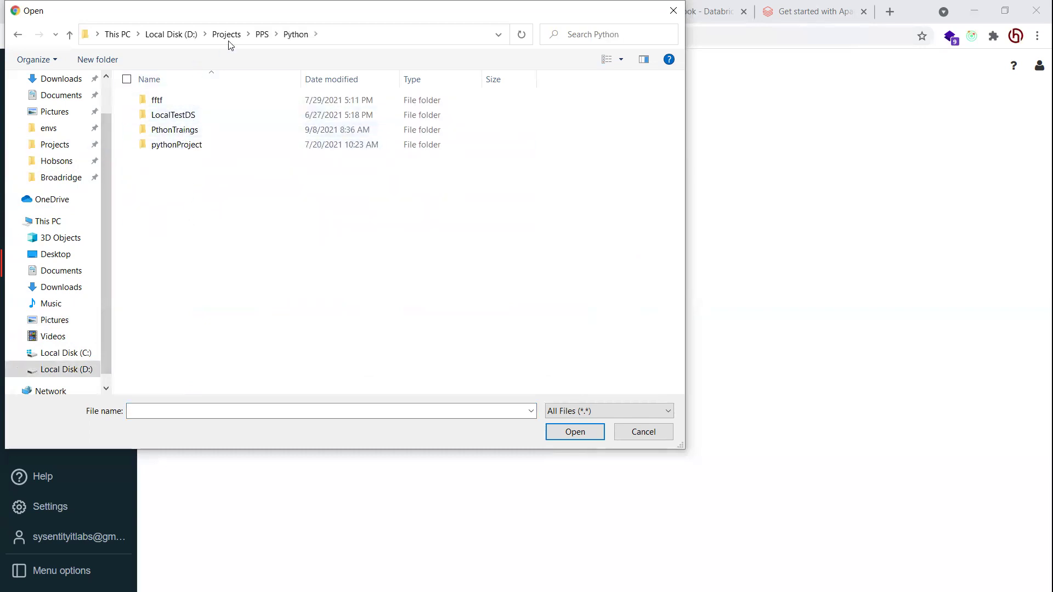
left_click(262, 35)
double_click(163, 221)
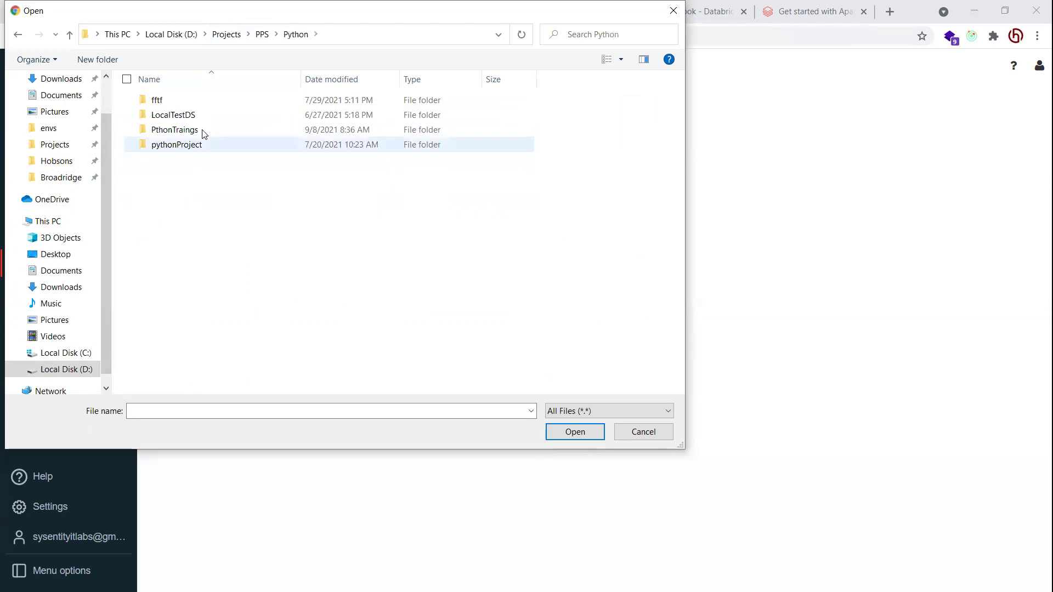
double_click(178, 130)
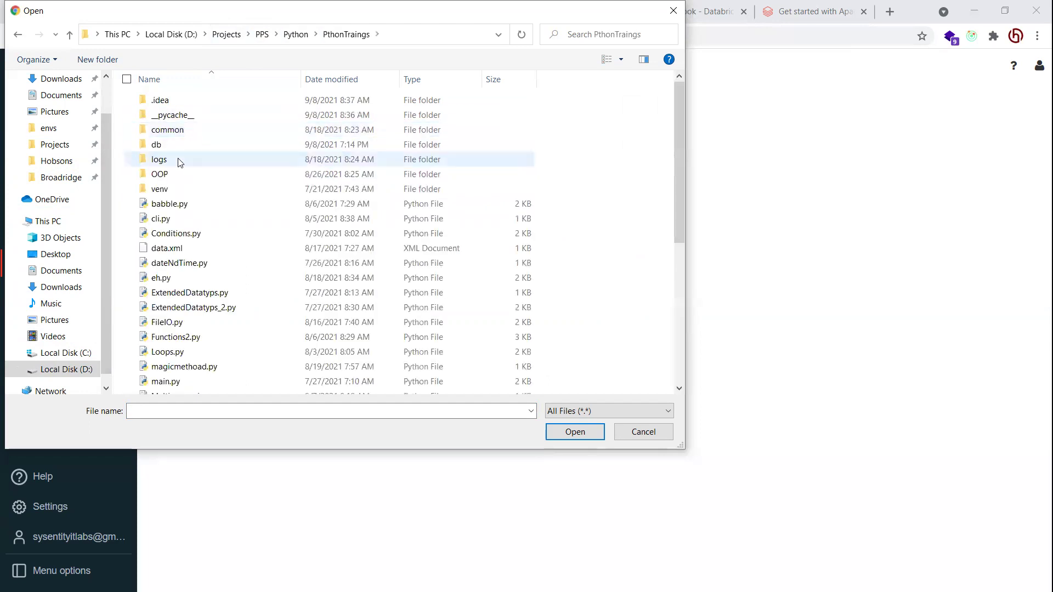
scroll(200, 238, "down", 6)
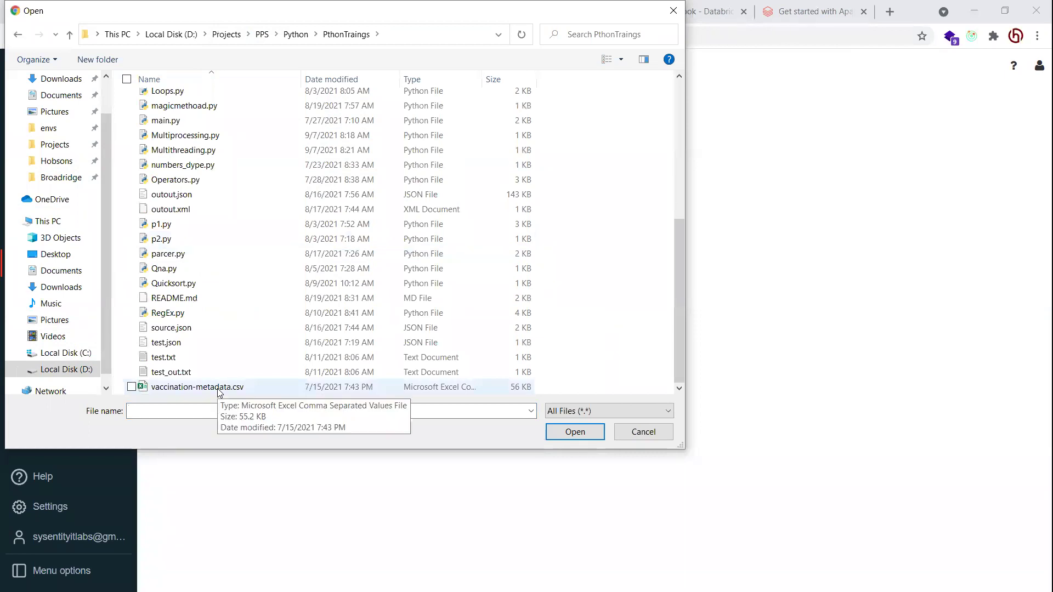
Go back up to the Projects folder and upload data.csv from it
left_click(305, 32)
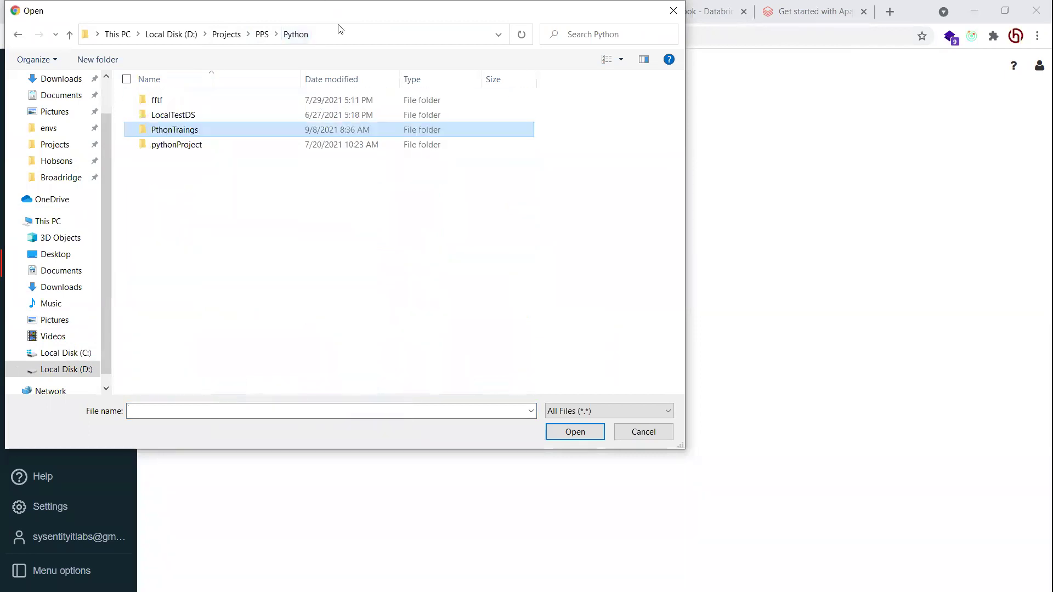
left_click(262, 36)
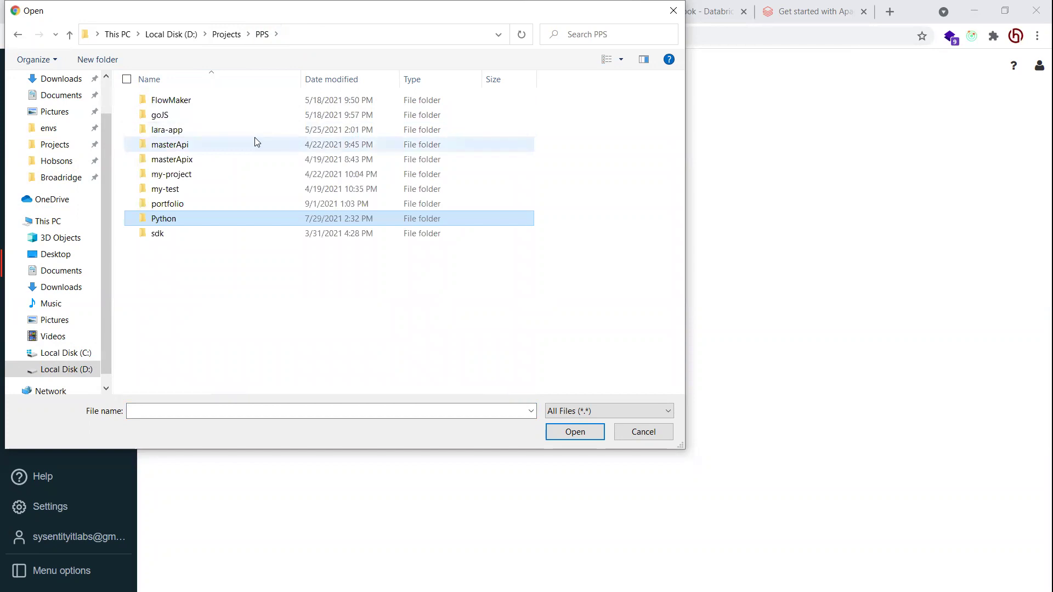
left_click(232, 34)
left_click(173, 194)
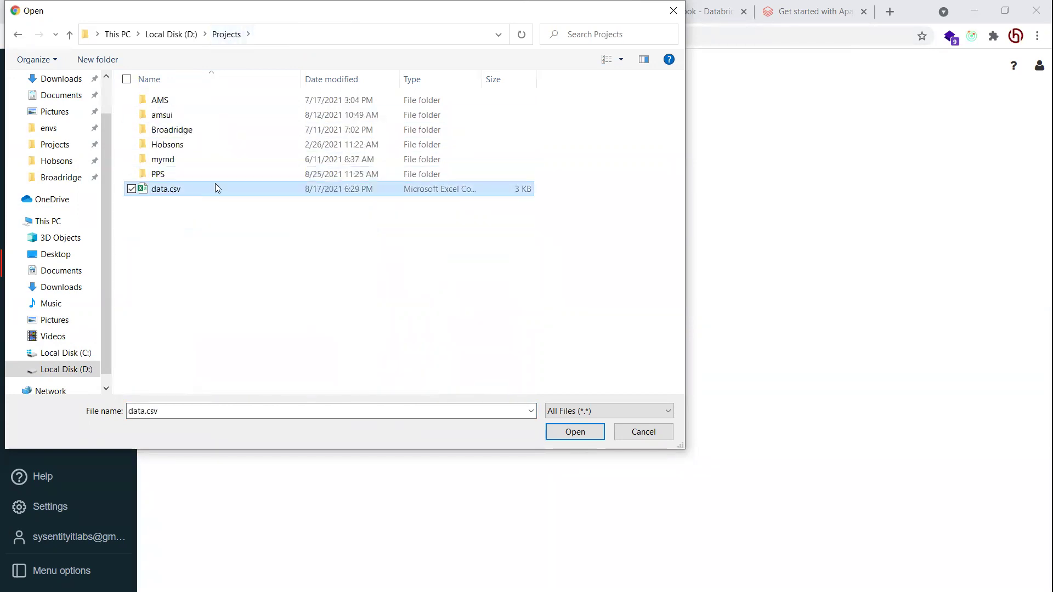
left_click(573, 436)
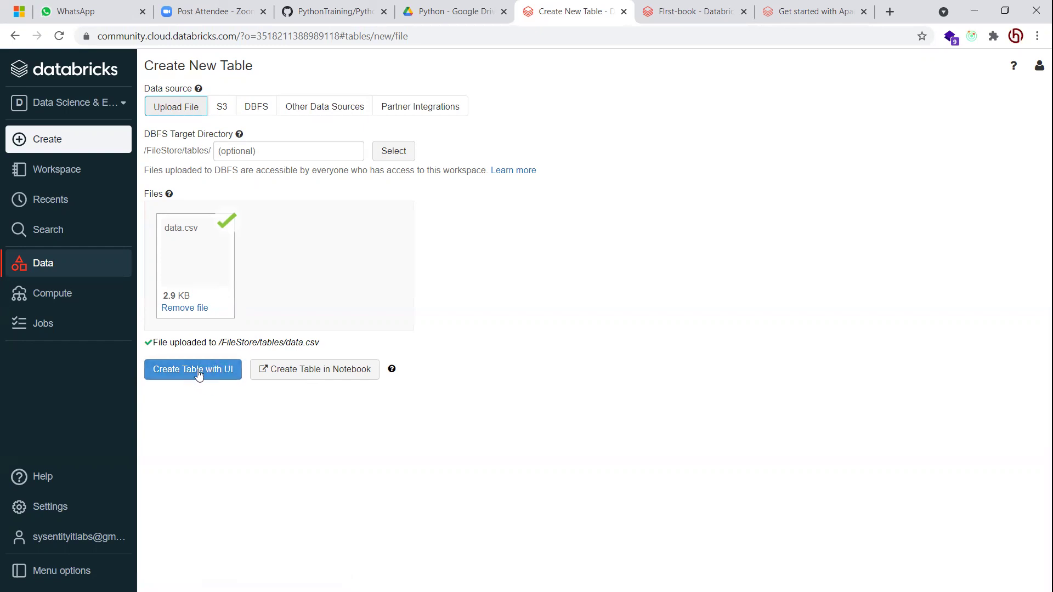
left_click(221, 365)
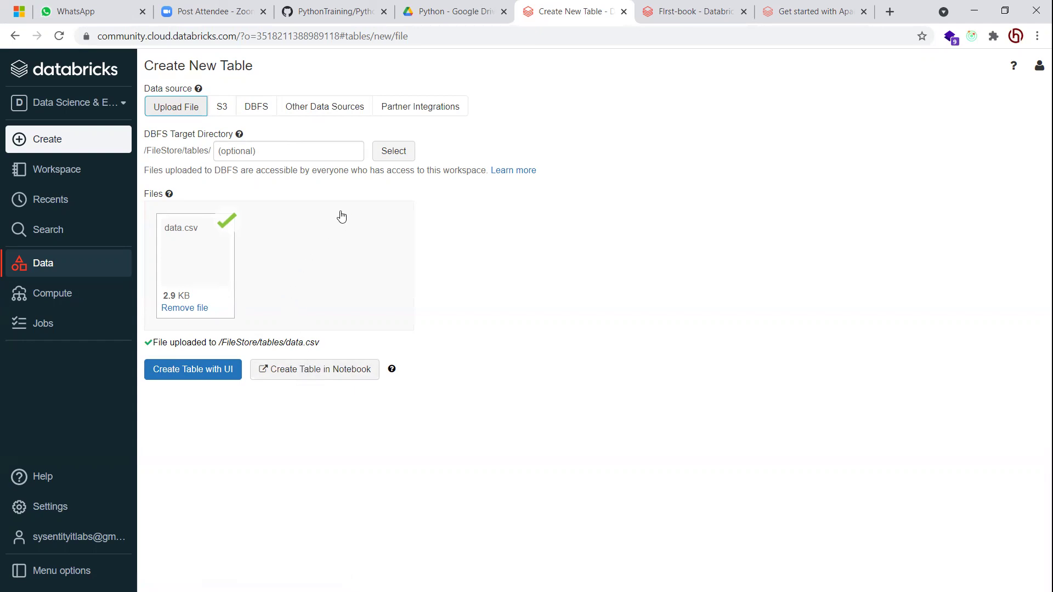
Switch the data source to DBFS and select /FileStore/tables/data.csv
left_click(322, 108)
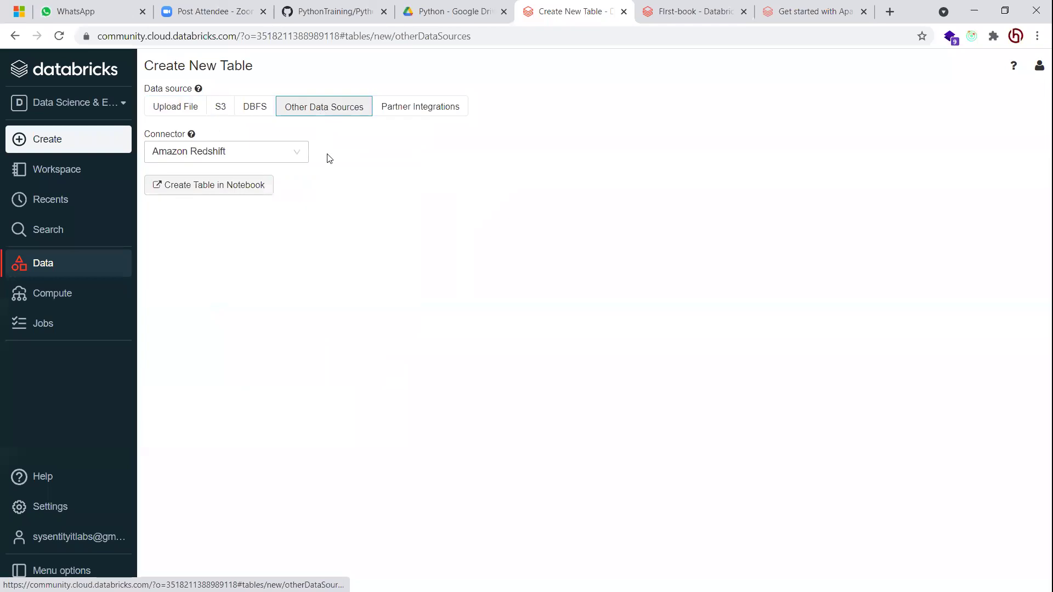
left_click(256, 109)
left_click(192, 157)
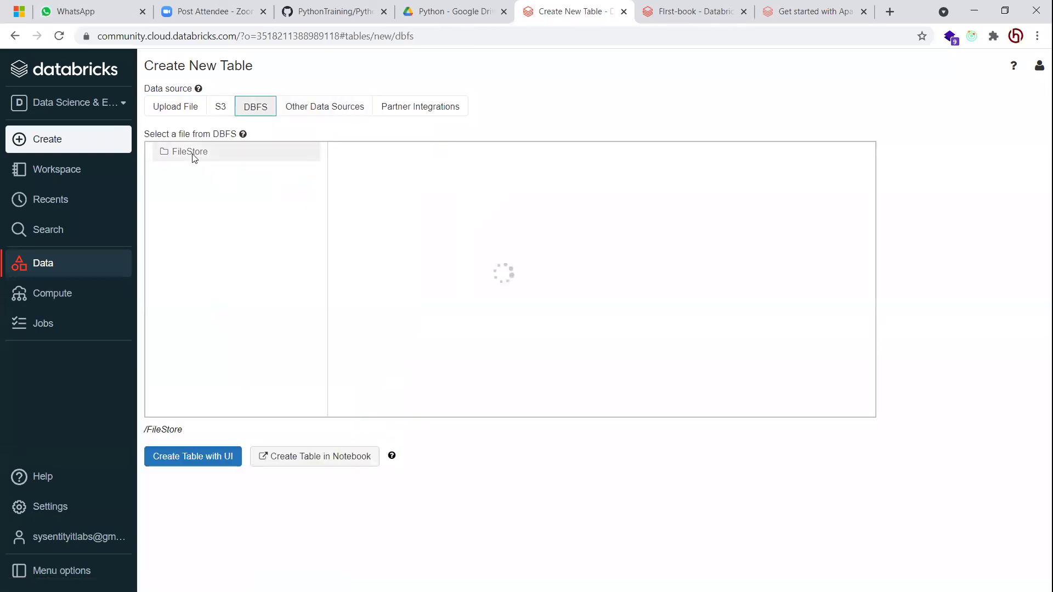
left_click(383, 157)
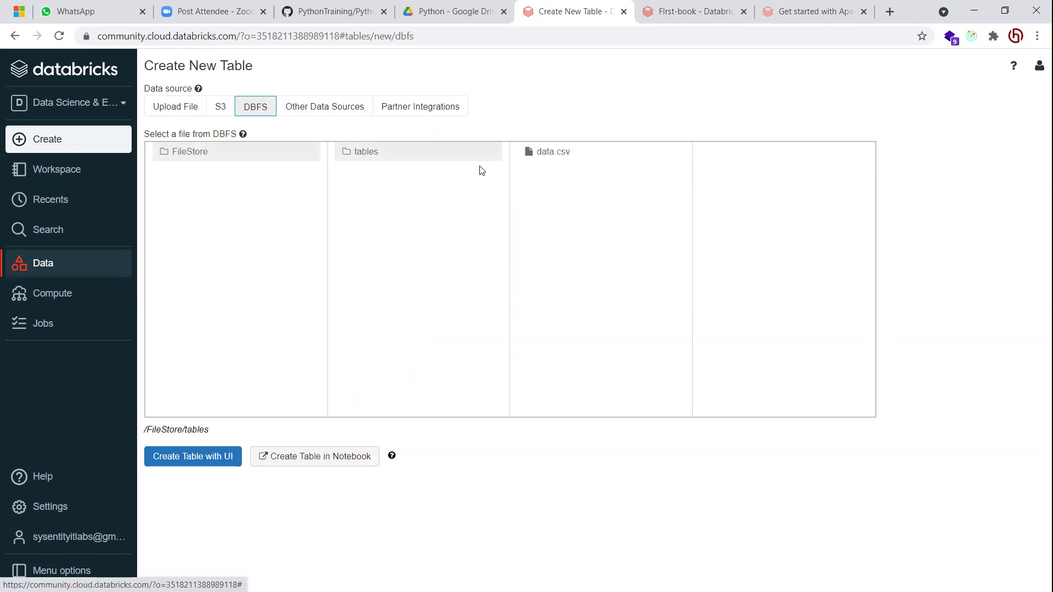
left_click(552, 153)
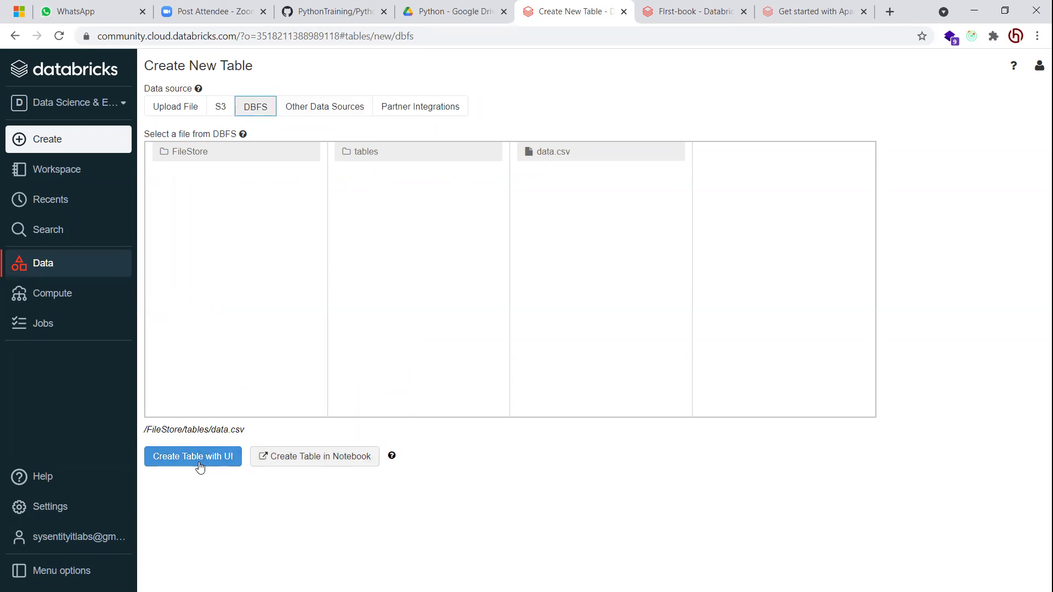
Create a table from data.csv in a notebook, check the workspace's notebook list, and return to the new notebook
left_click(328, 457)
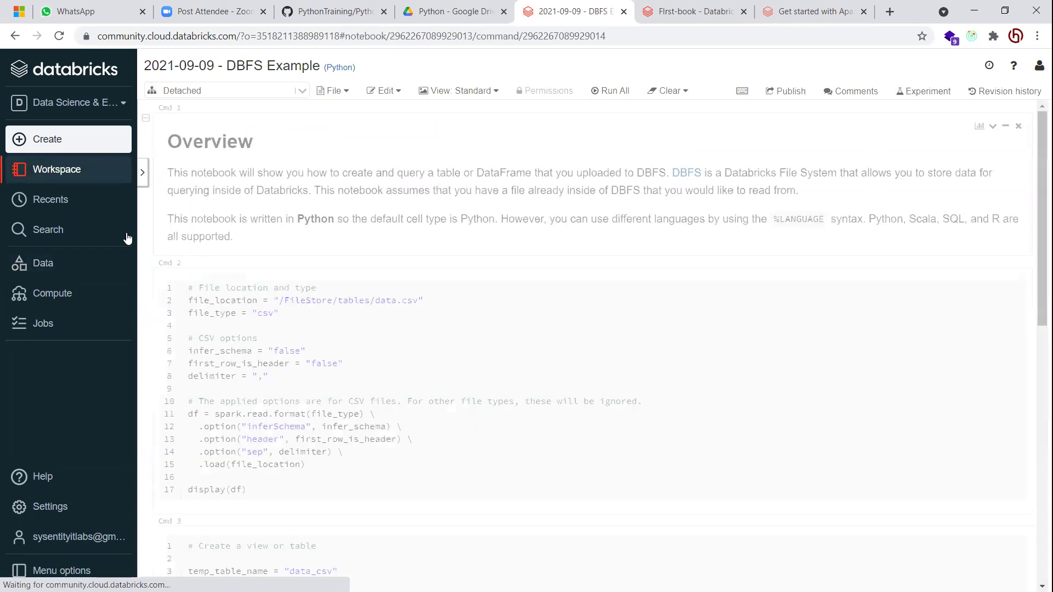
left_click(58, 171)
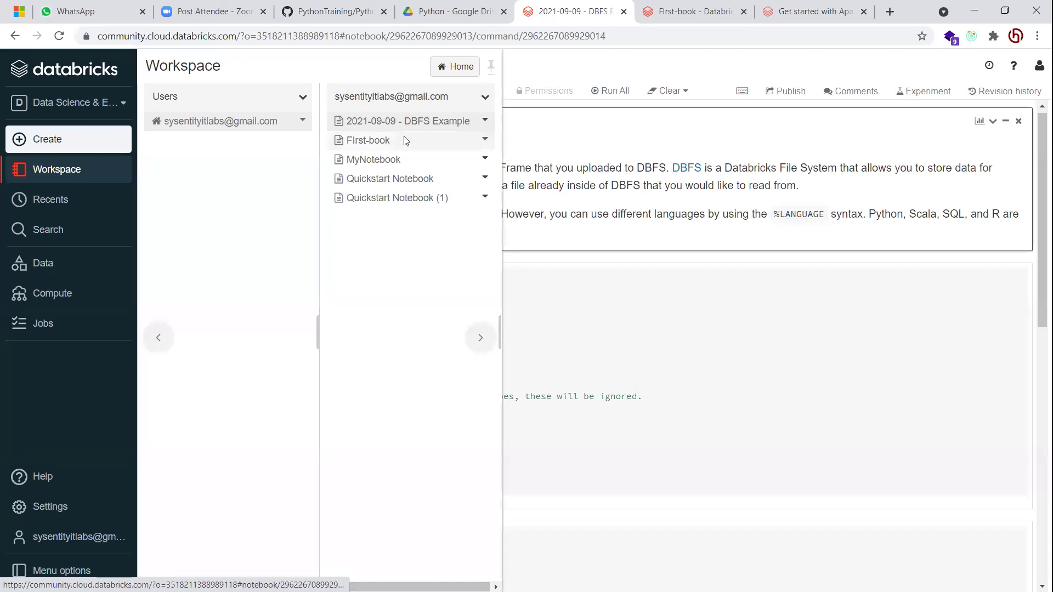
left_click(675, 310)
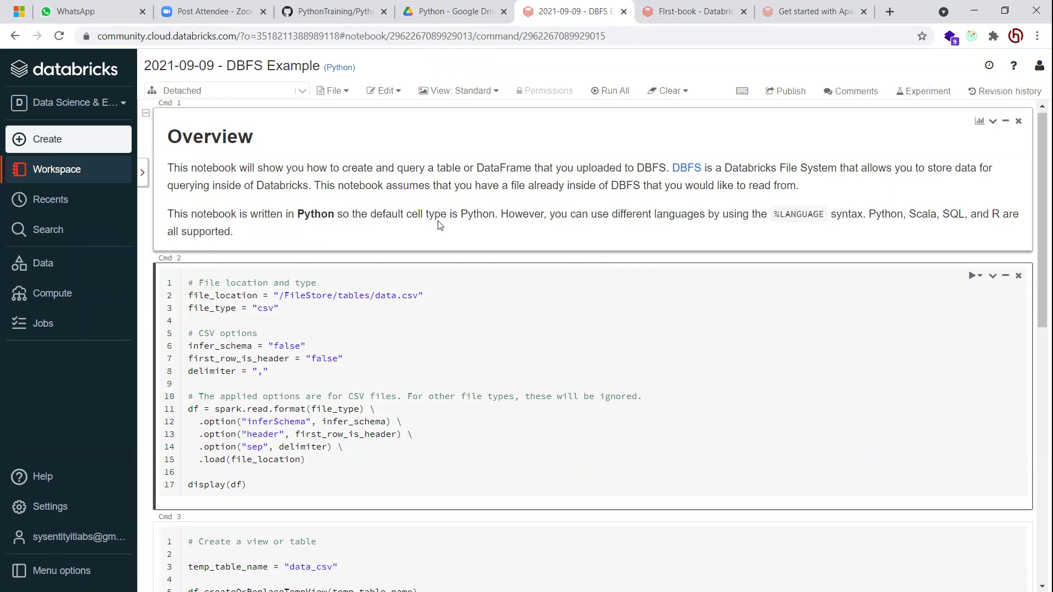
Review the CSV-loading code in the second cell and attach the notebook to the WorkFactory cluster
scroll(438, 224, "down", 3)
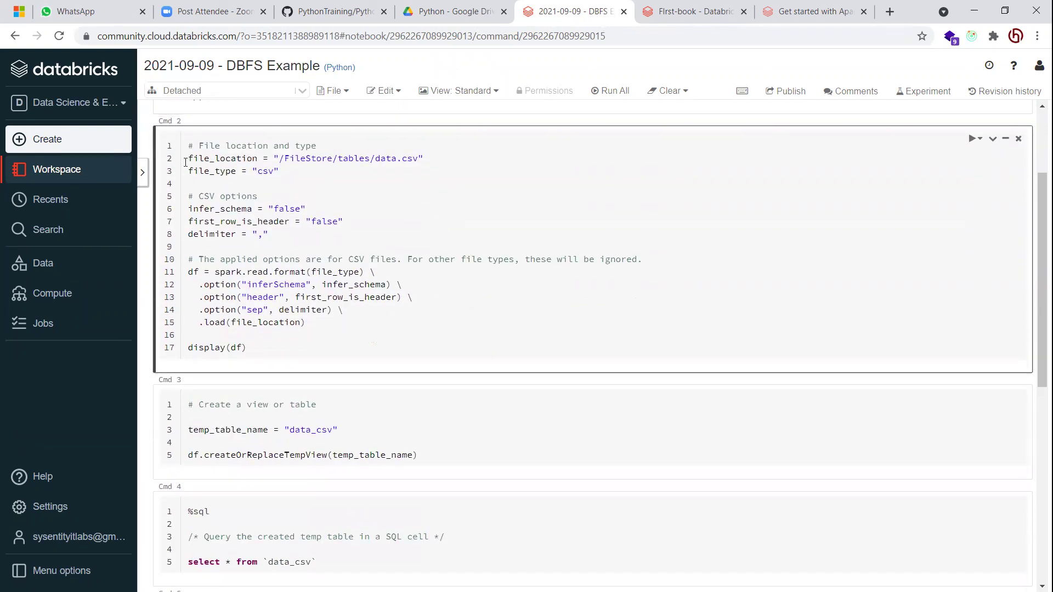
left_click_drag(185, 162, 306, 265)
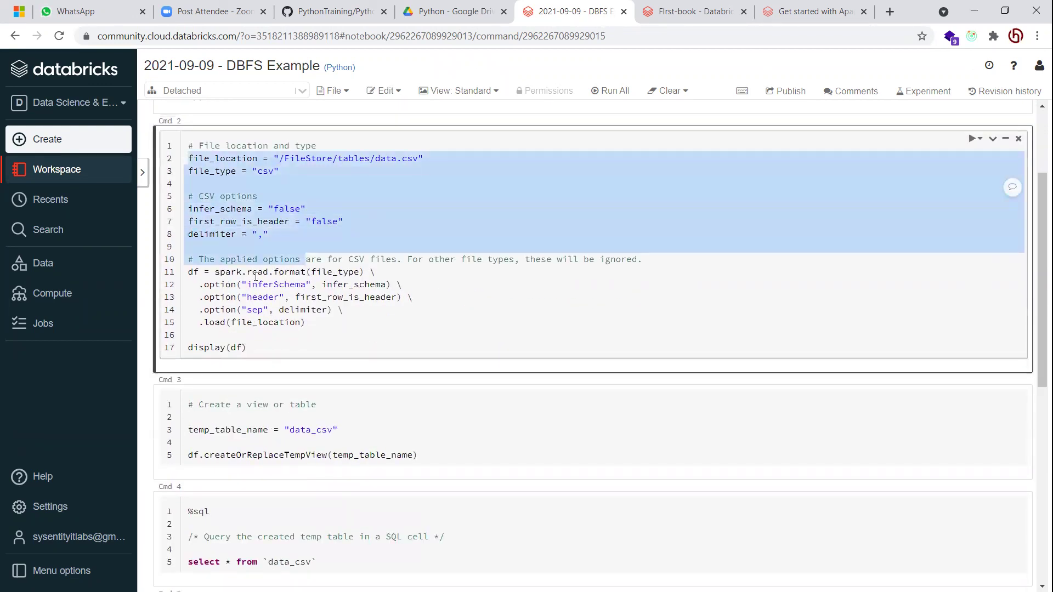
left_click_drag(199, 272, 186, 274)
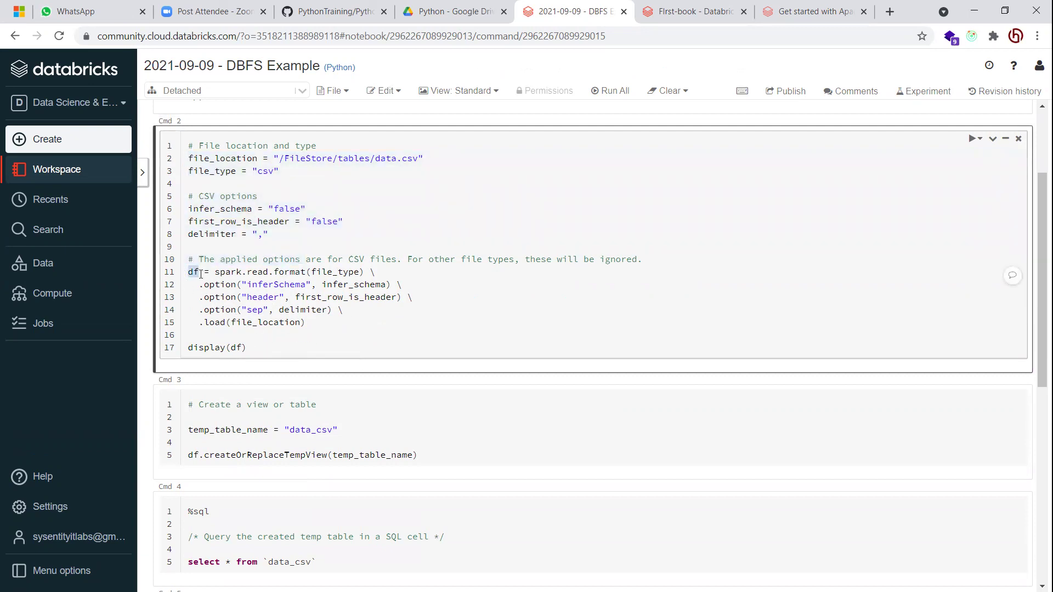
scroll(313, 346, "down", 1)
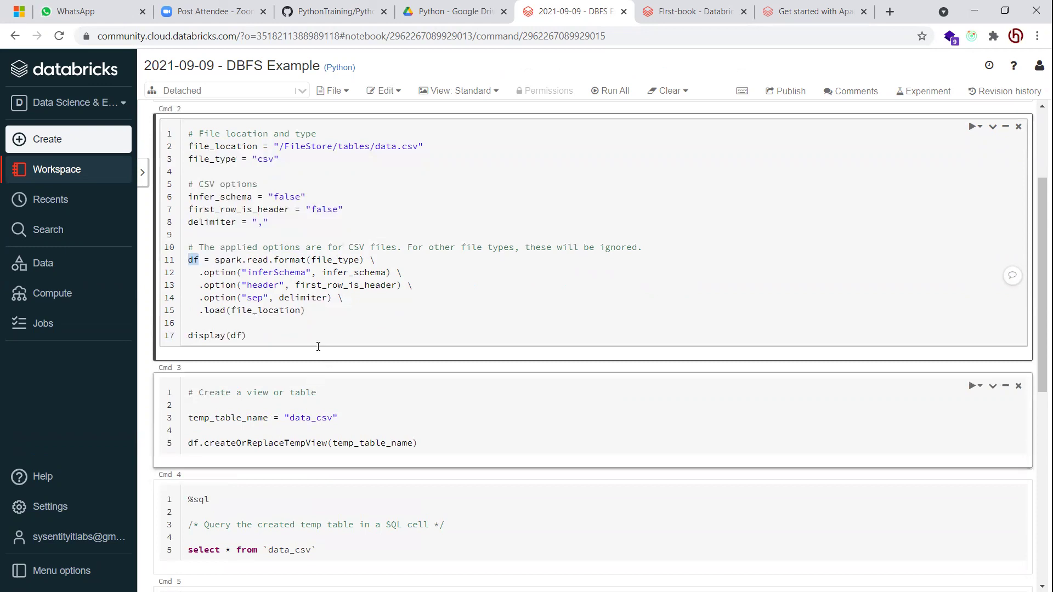
left_click(312, 277)
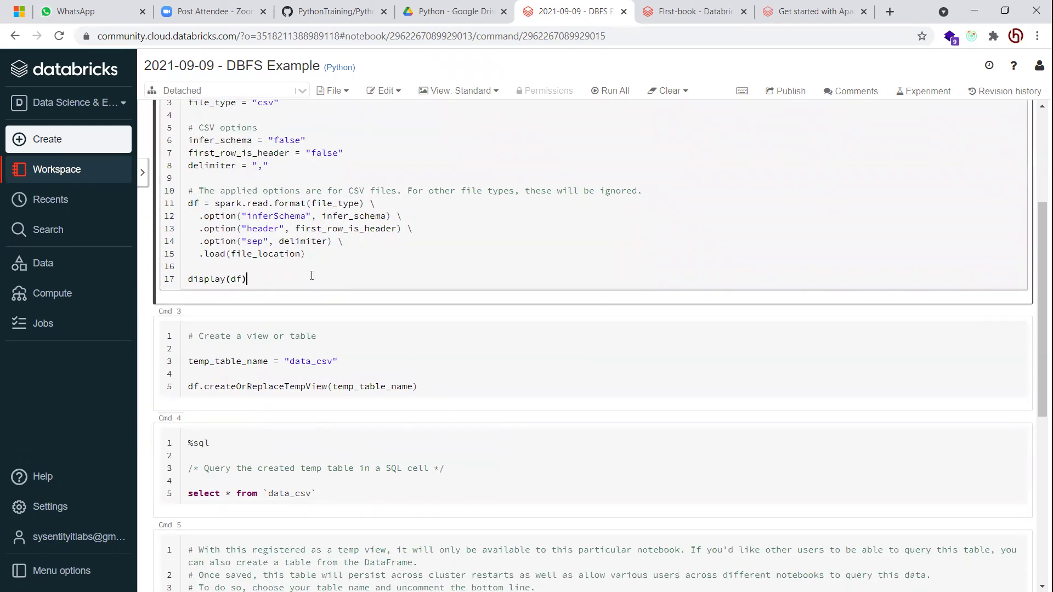
key("shift+Return")
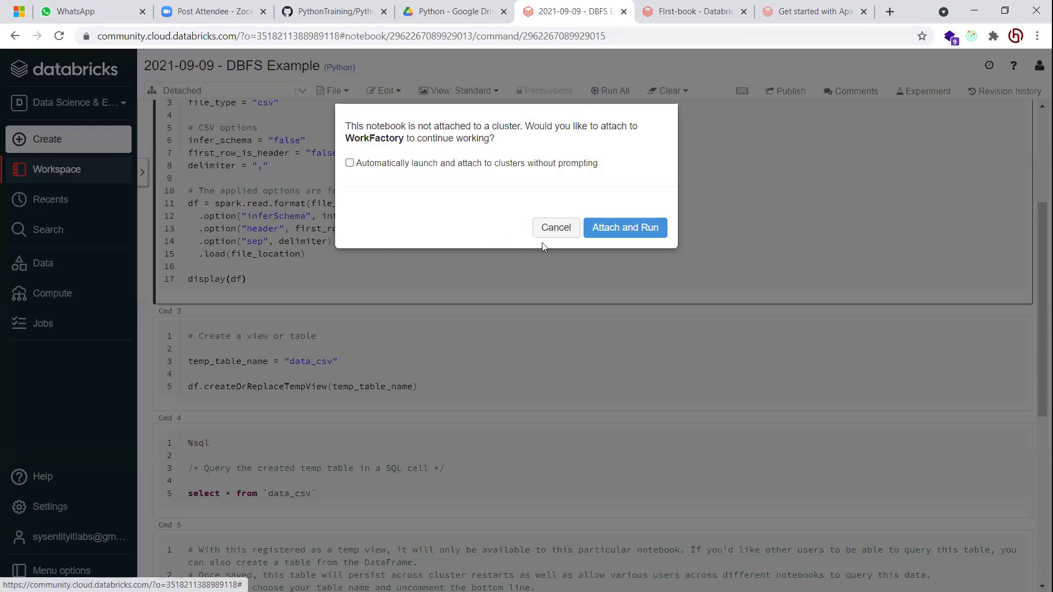
left_click(570, 229)
left_click(310, 92)
left_click(383, 256)
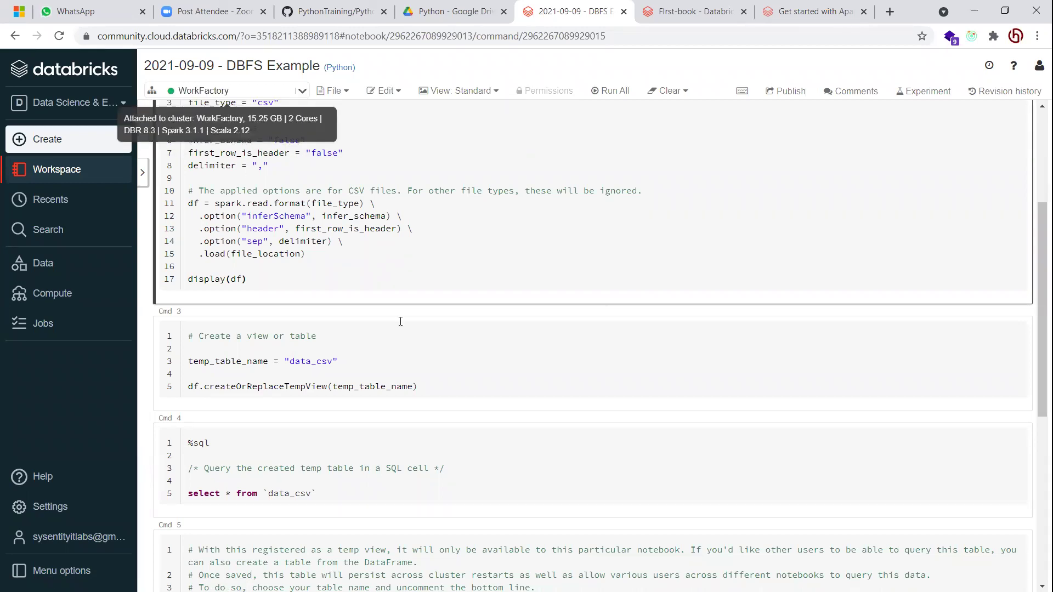
Run the second cell to load data.csv into a DataFrame and display it
left_click(362, 270)
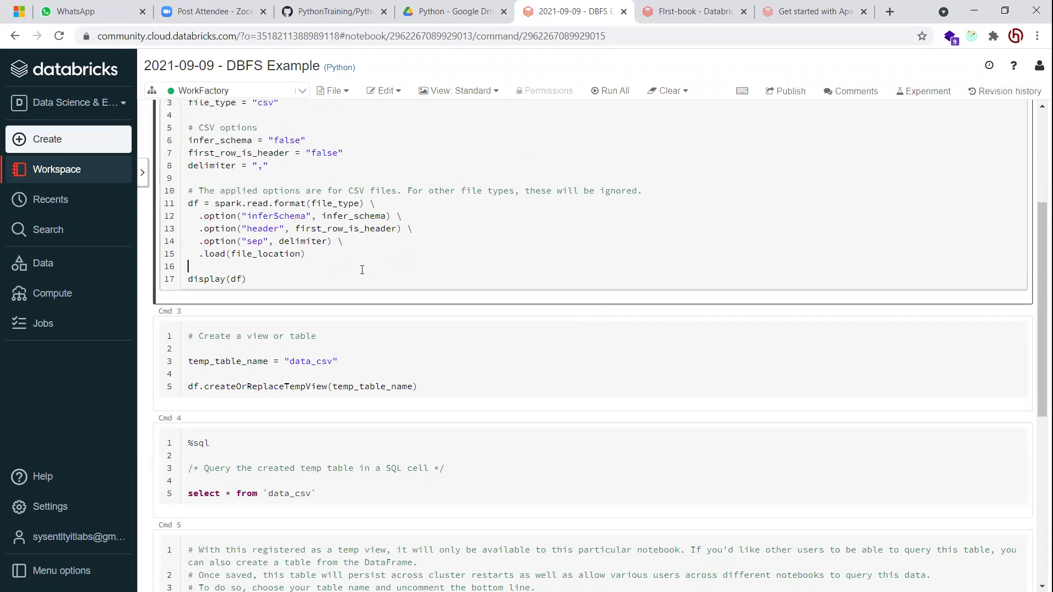
key("shift+Return")
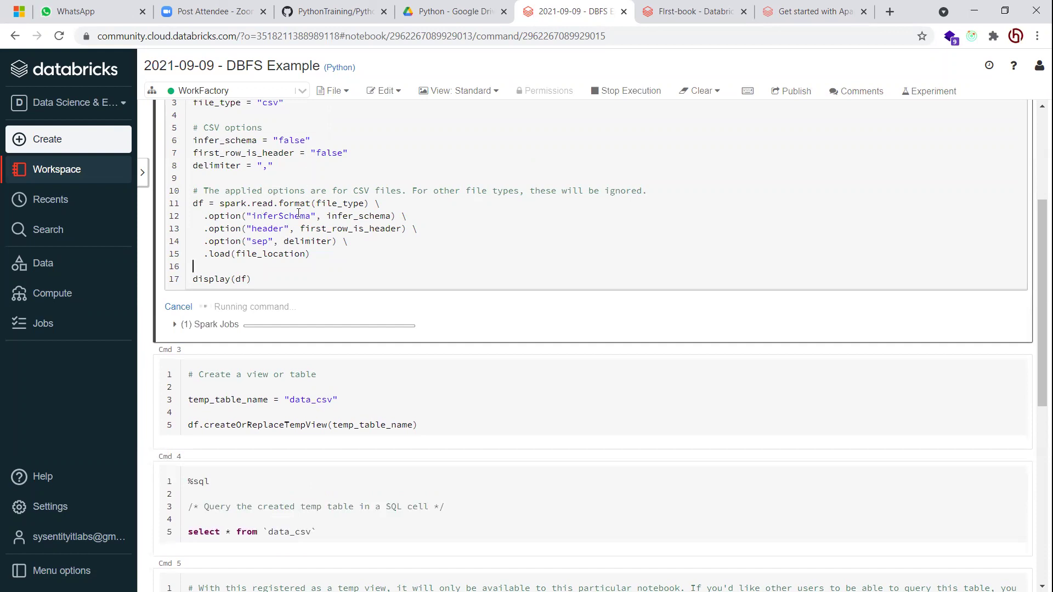
left_click(227, 260)
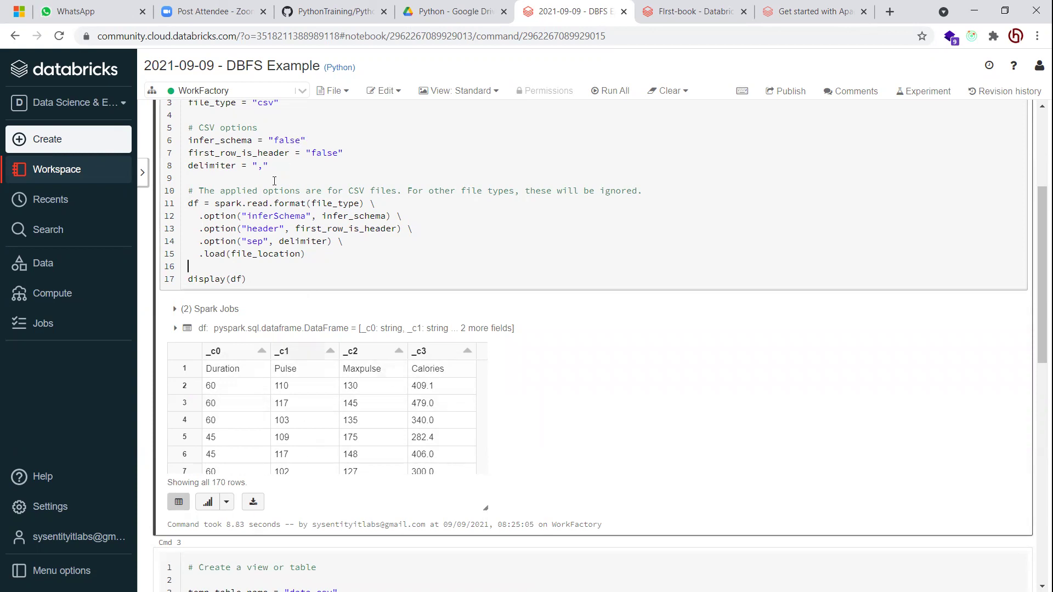
Set first_row_is_header to "true" in the CSV options and rerun the cell
scroll(274, 181, "up", 1)
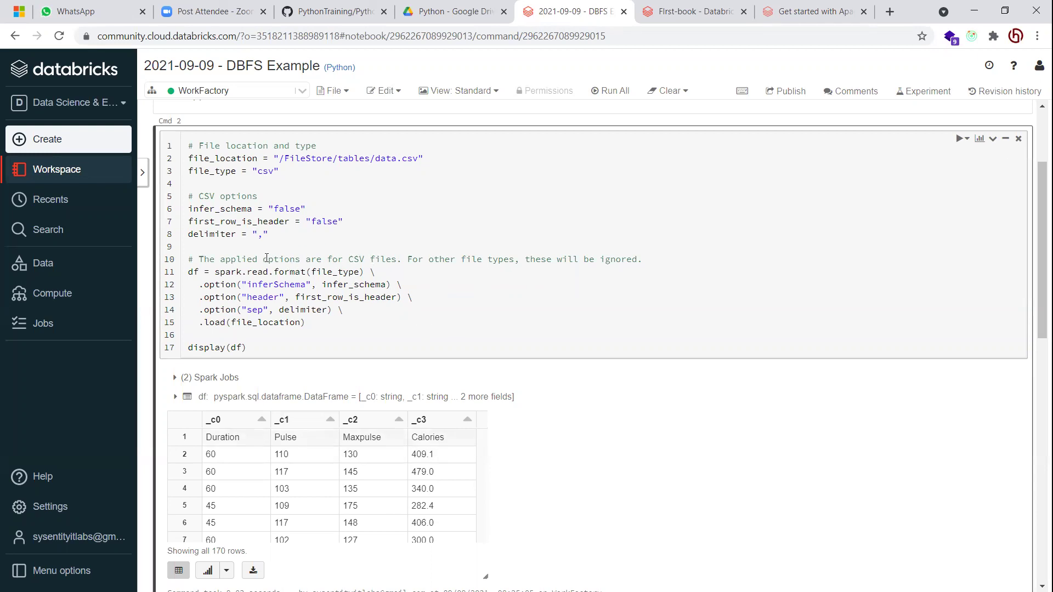
double_click(320, 222)
type("true")
left_click(406, 311)
key("ctrl+Return")
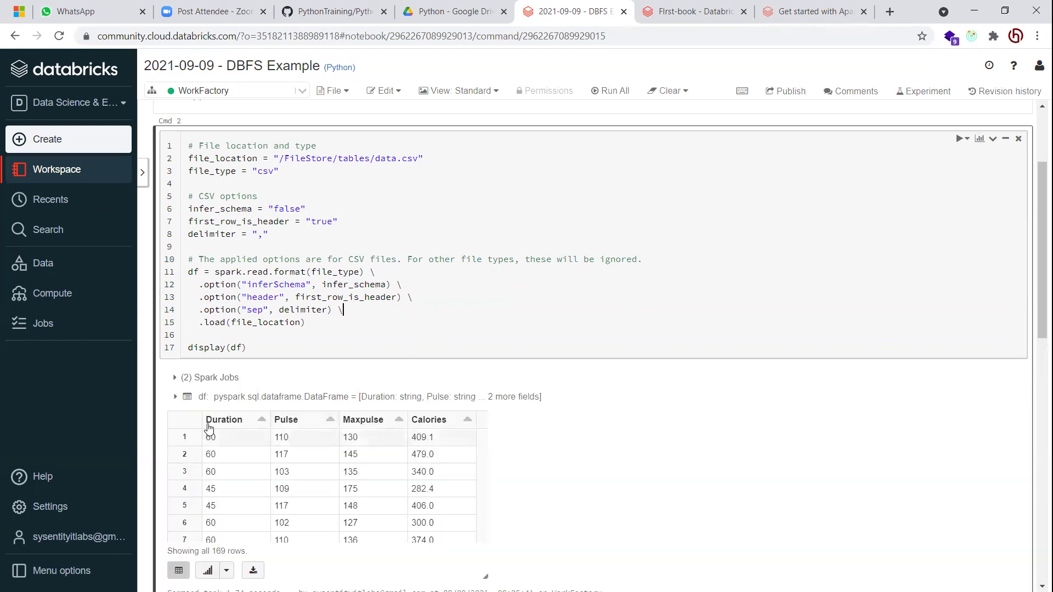
Look over the displayed DataFrame, the cell creating the temporary view, and the SQL cell querying data_csv
scroll(417, 452, "down", 2)
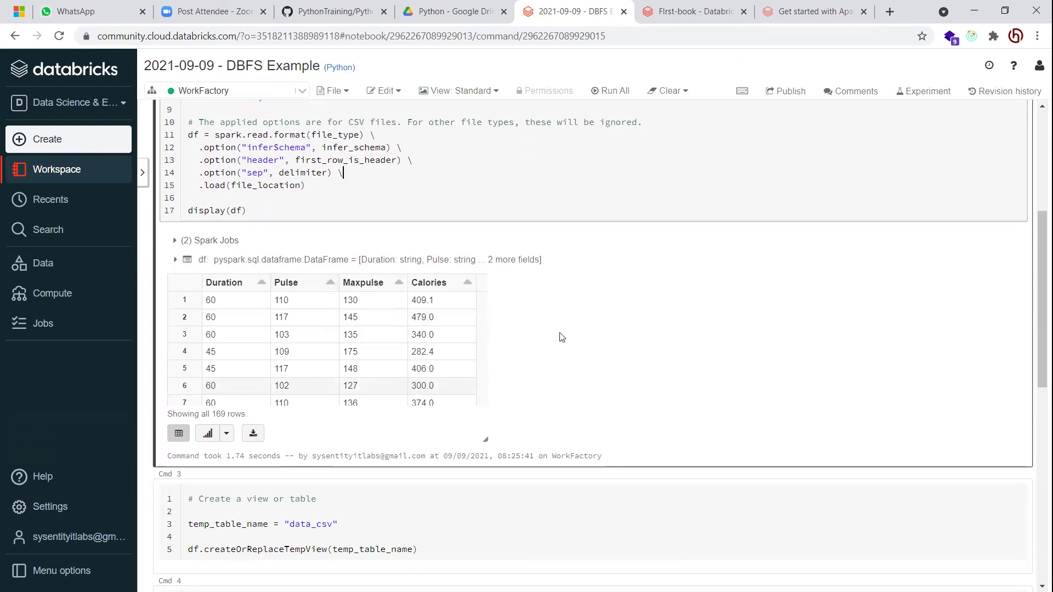
scroll(562, 336, "up", 1)
scroll(561, 334, "down", 8)
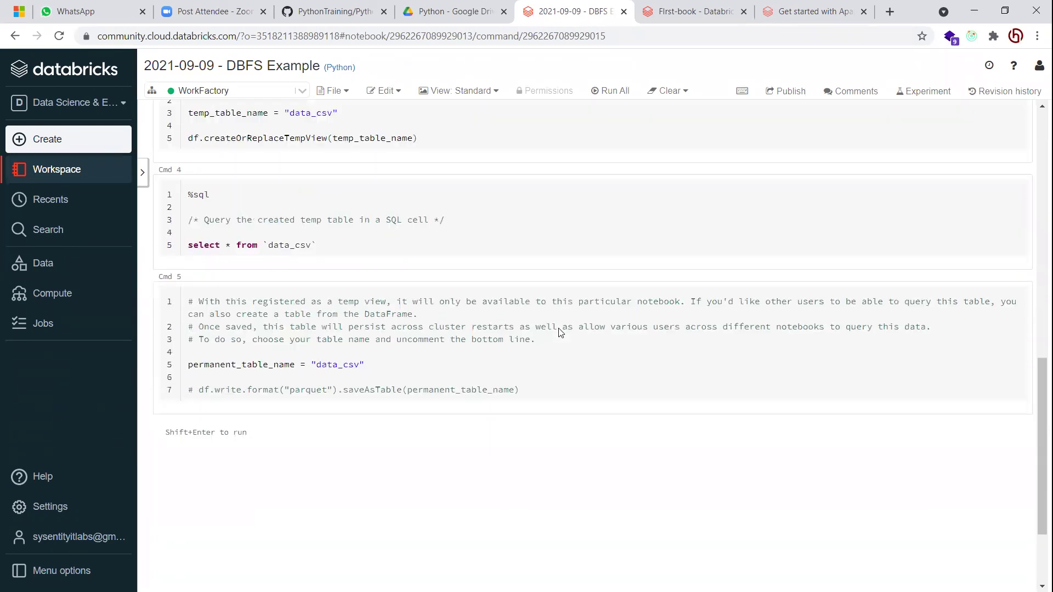
scroll(559, 332, "up", 7)
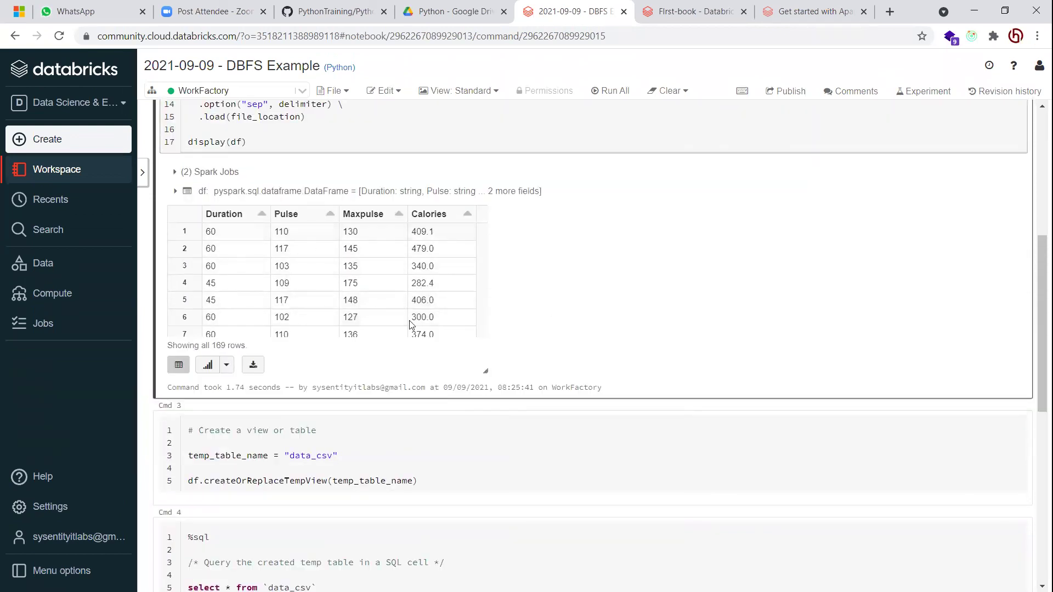
left_click(433, 344)
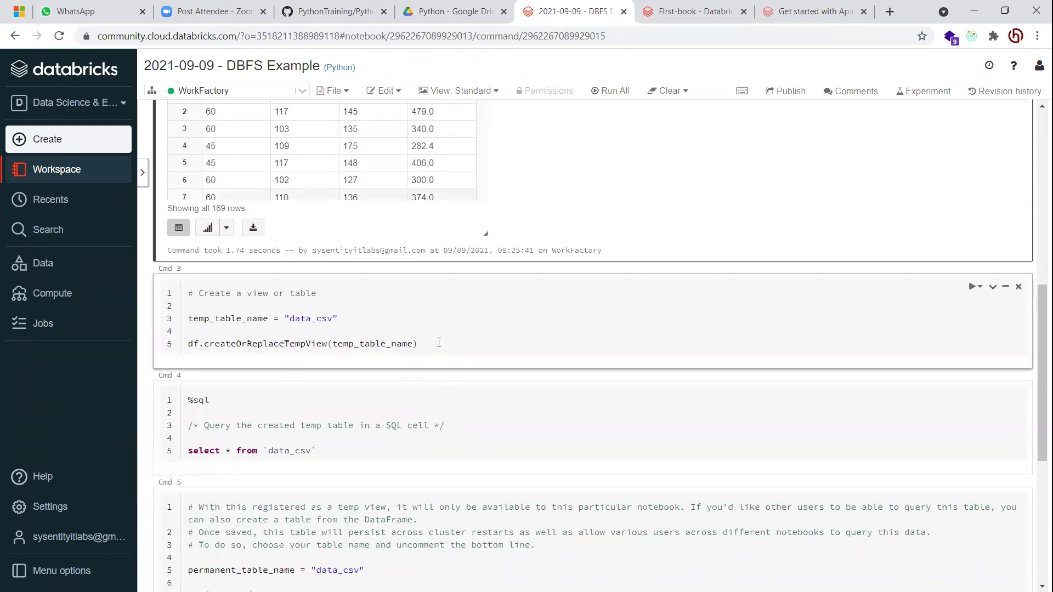
left_click_drag(433, 344, 186, 343)
key("ctrl+Return")
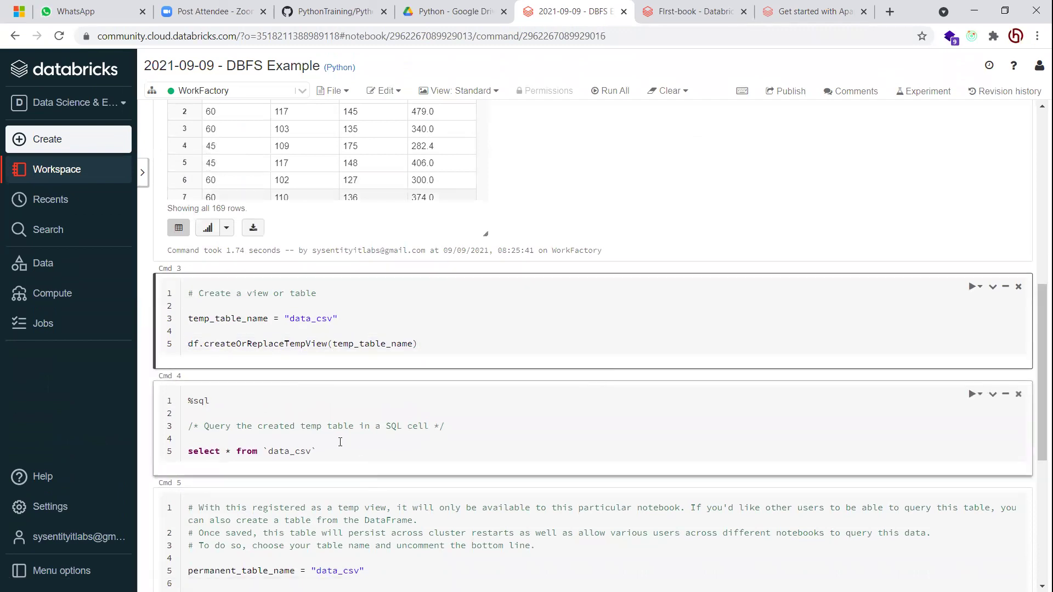
left_click_drag(335, 451, 182, 451)
left_click(435, 416)
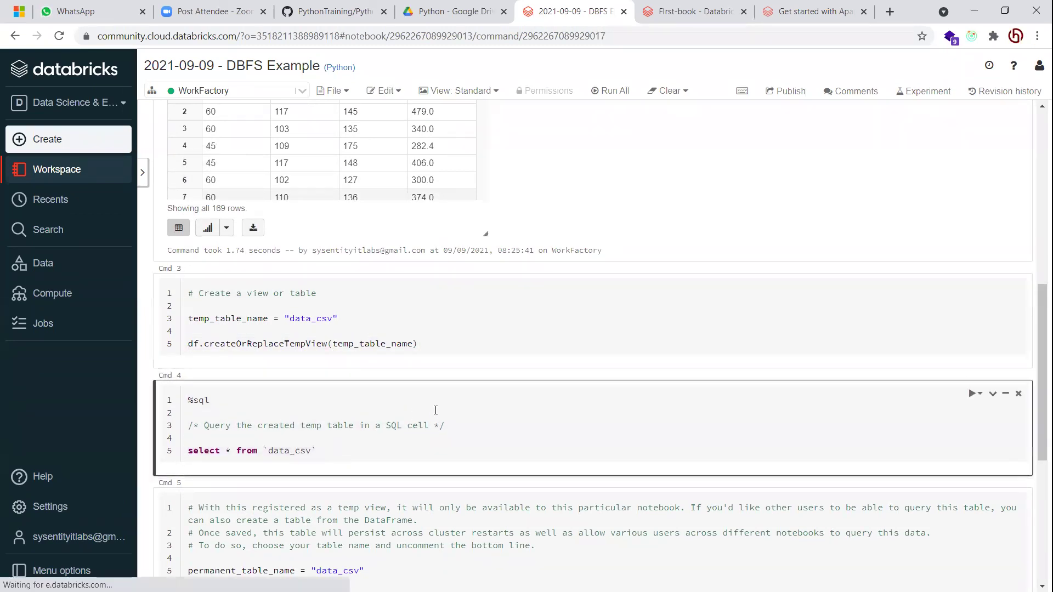
Examine the commented line that saves the DataFrame as a permanent Parquet table in the last cell, and return to the notebook's beginning
scroll(435, 411, "down", 3)
scroll(437, 409, "down", 2)
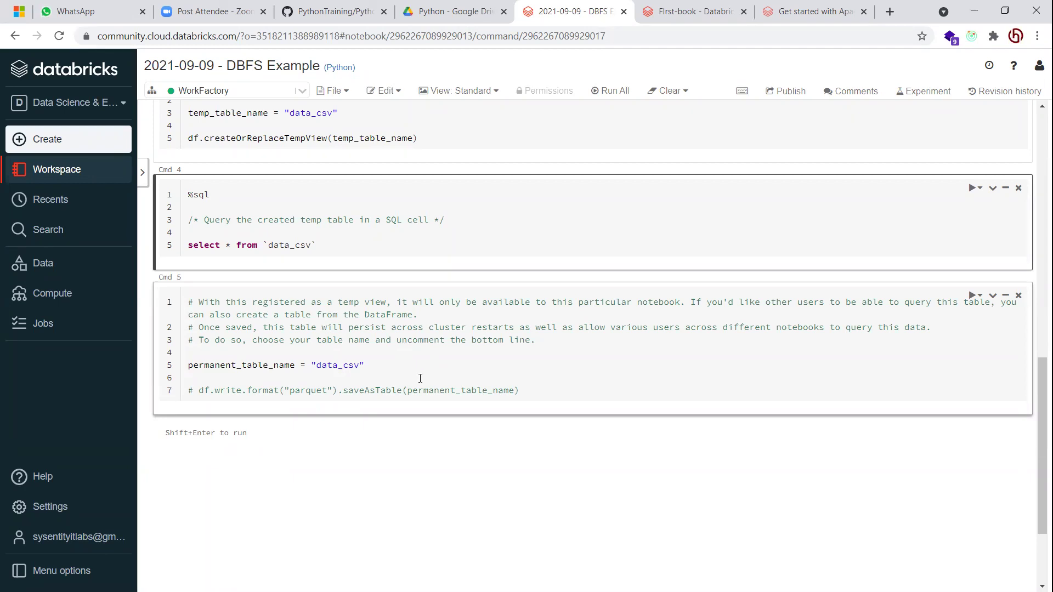
left_click_drag(200, 390, 525, 387)
left_click(529, 388)
left_click(529, 387)
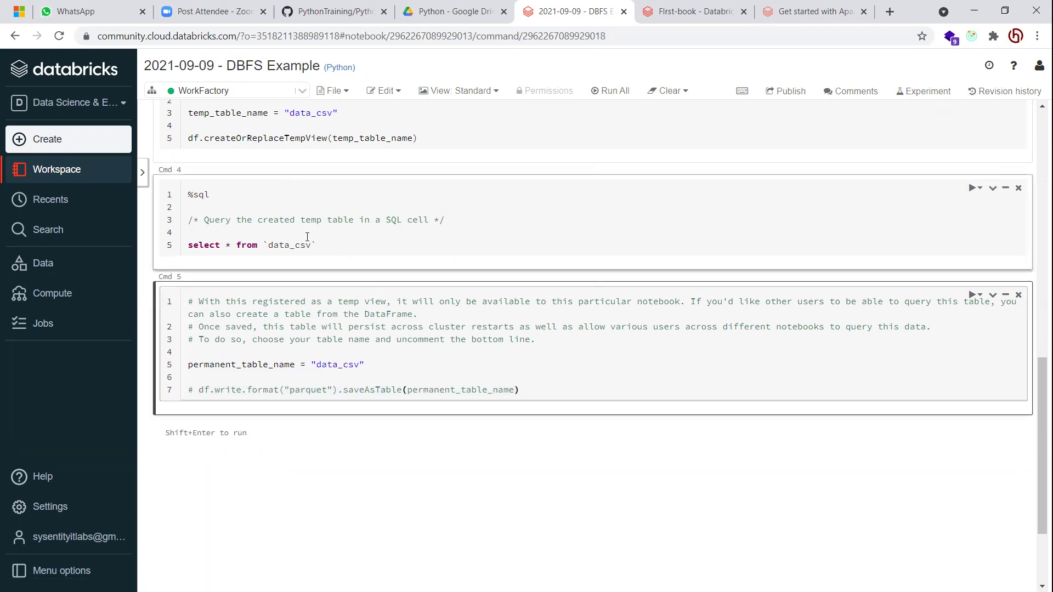
left_click_drag(520, 389, 188, 389)
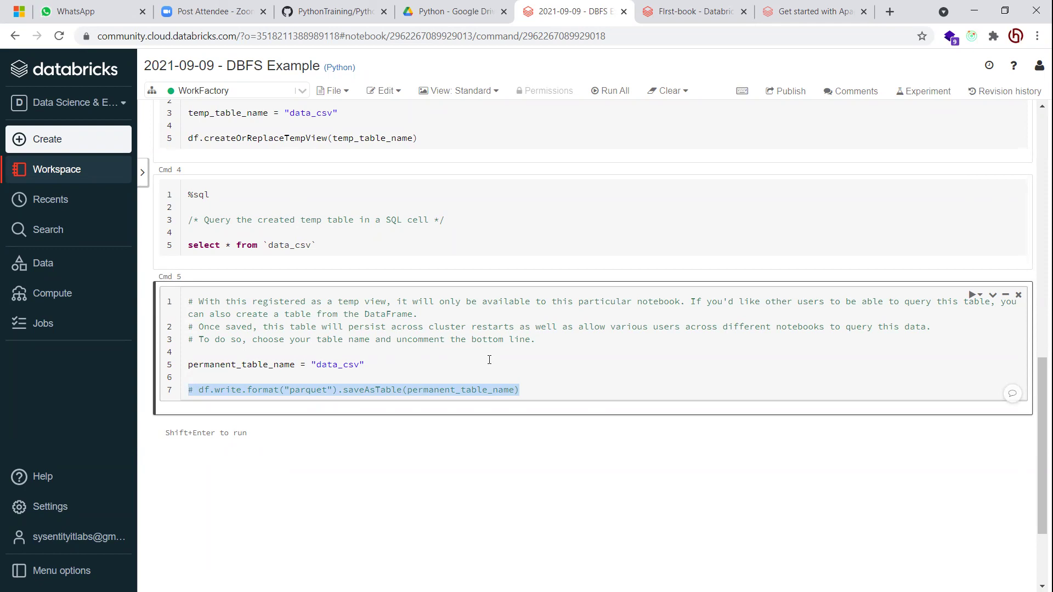
scroll(391, 338, "up", 1)
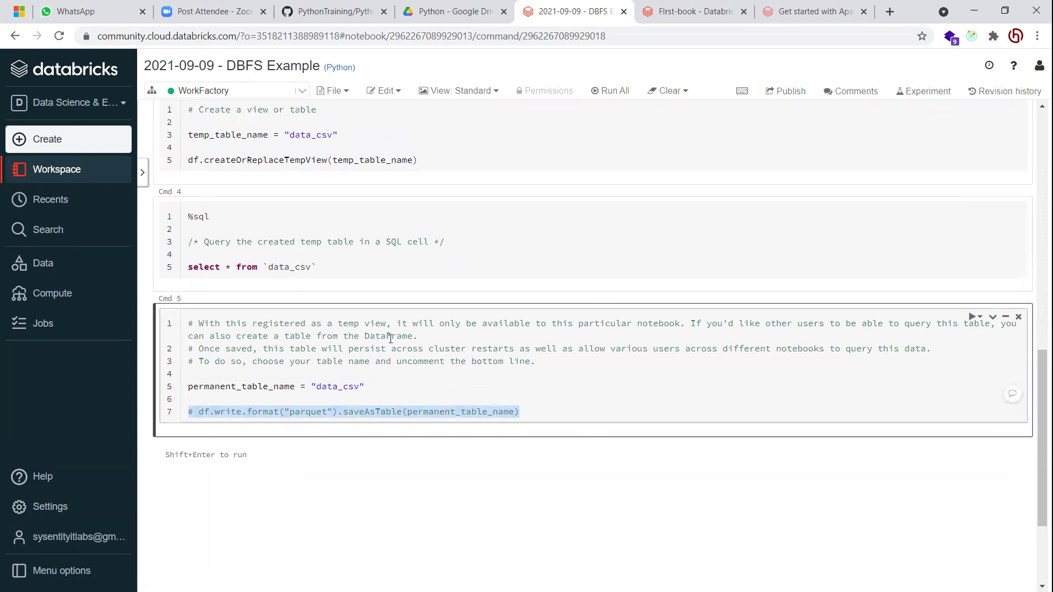
scroll(391, 339, "up", 15)
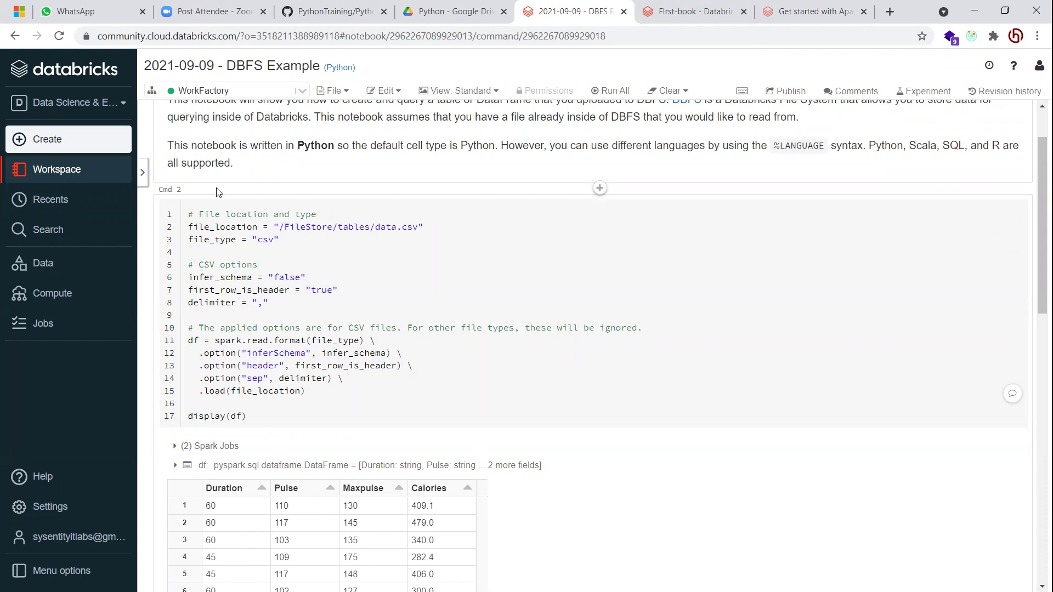
View the cluster list on the Compute page, open the new cluster form, and cancel it
mouse_move(73, 146)
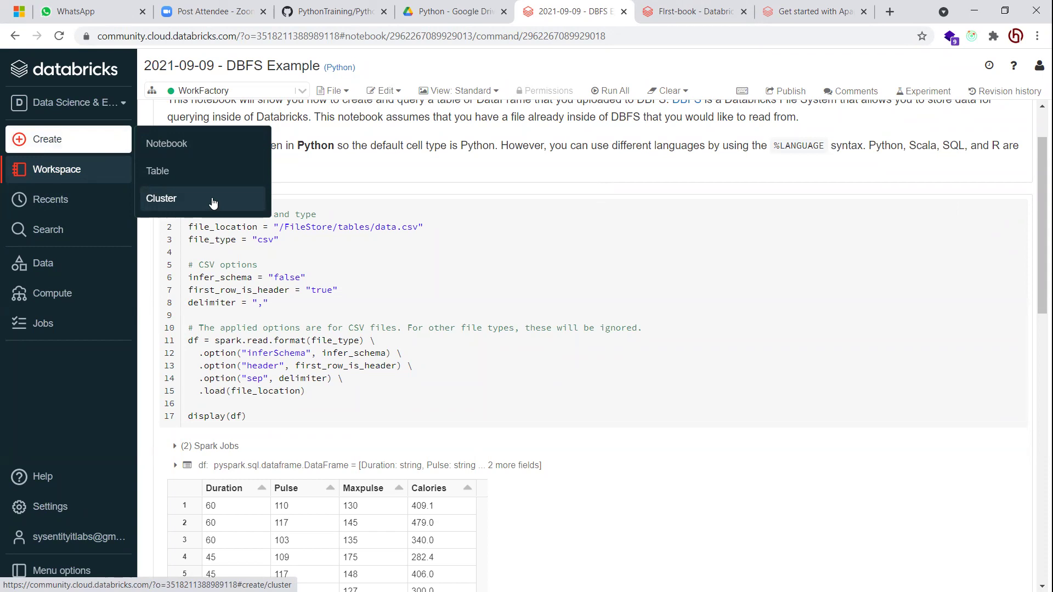
left_click(72, 296)
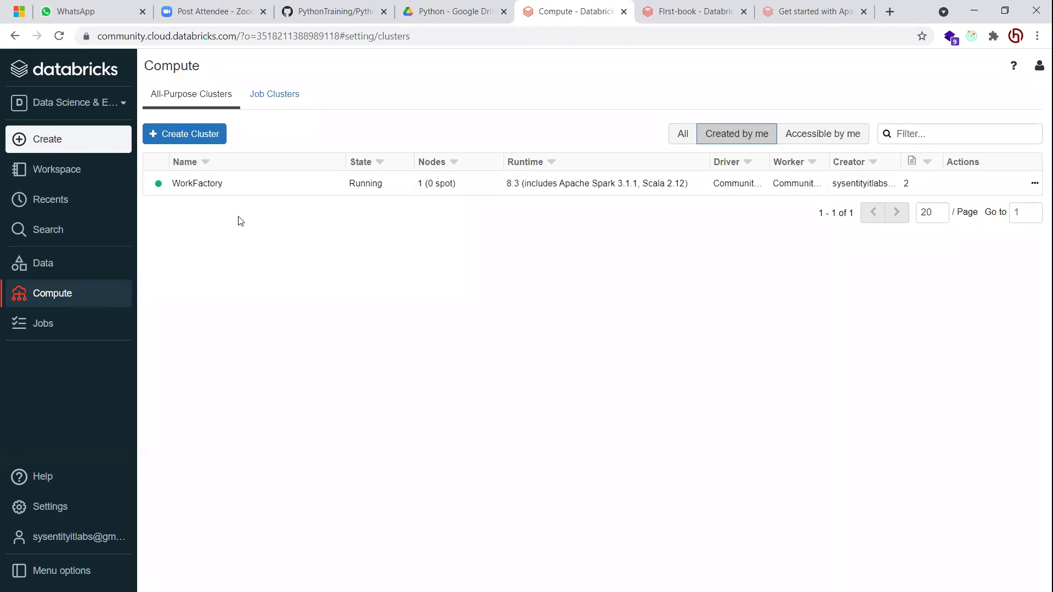
left_click(196, 141)
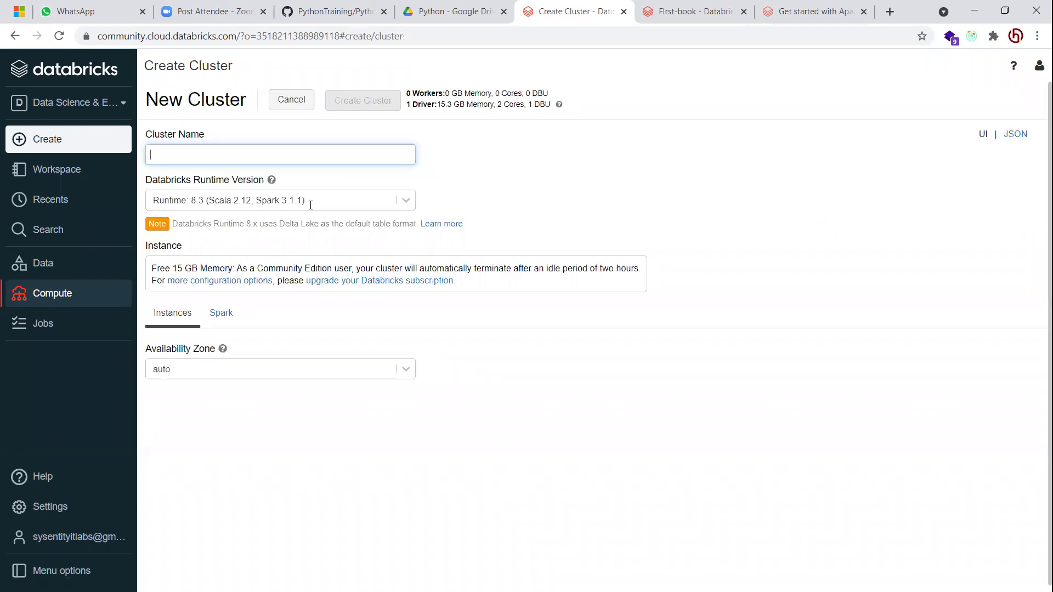
left_click(287, 111)
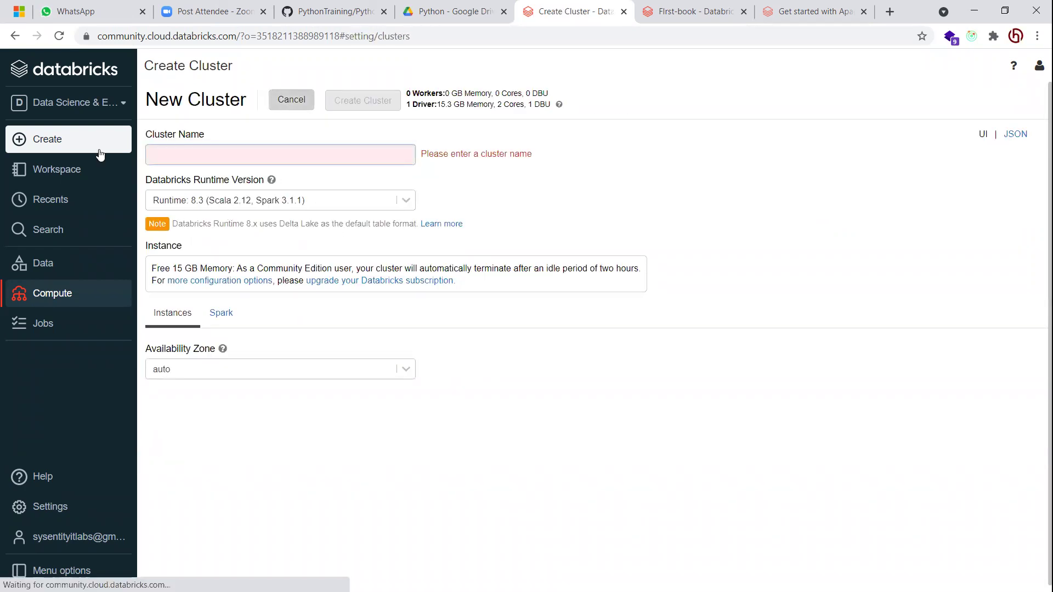
Open the new cluster form from the Create options and choose Databricks runtime 8.3 (Scala 2.12, Spark 3.1.1)
left_click(171, 191)
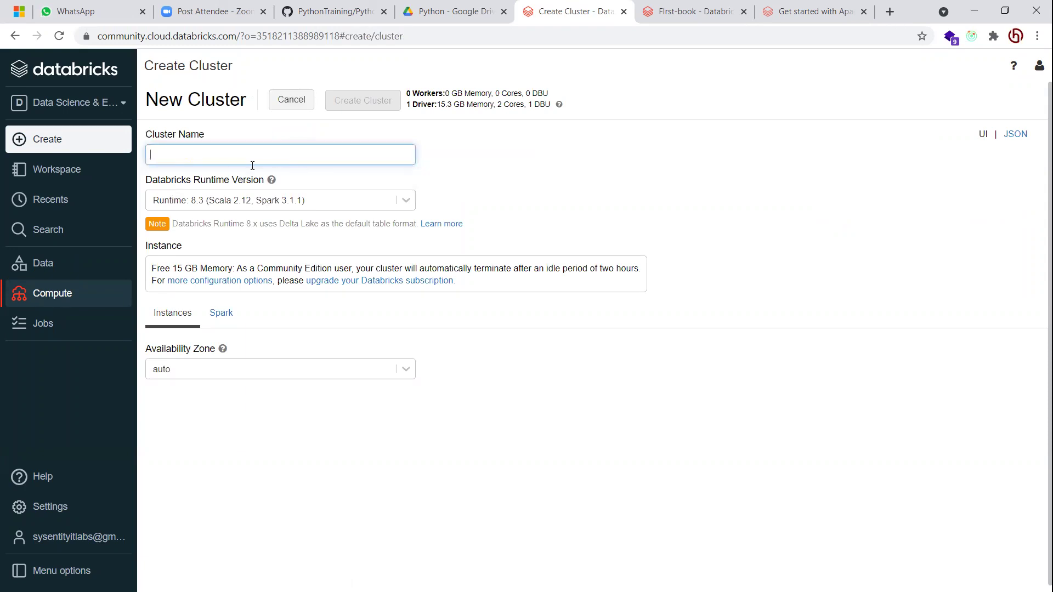
left_click(151, 154)
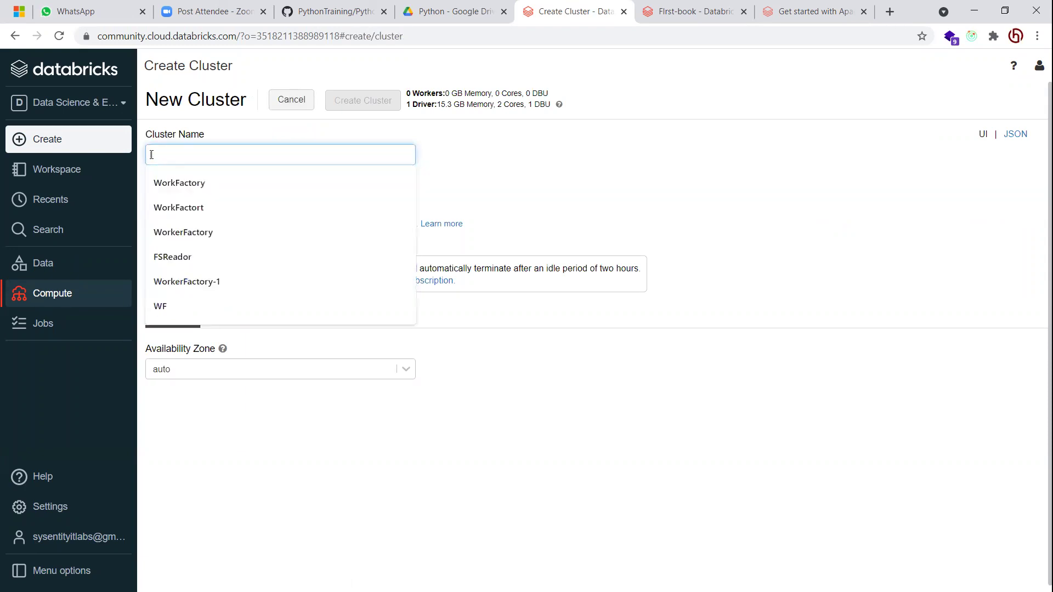
left_click(423, 144)
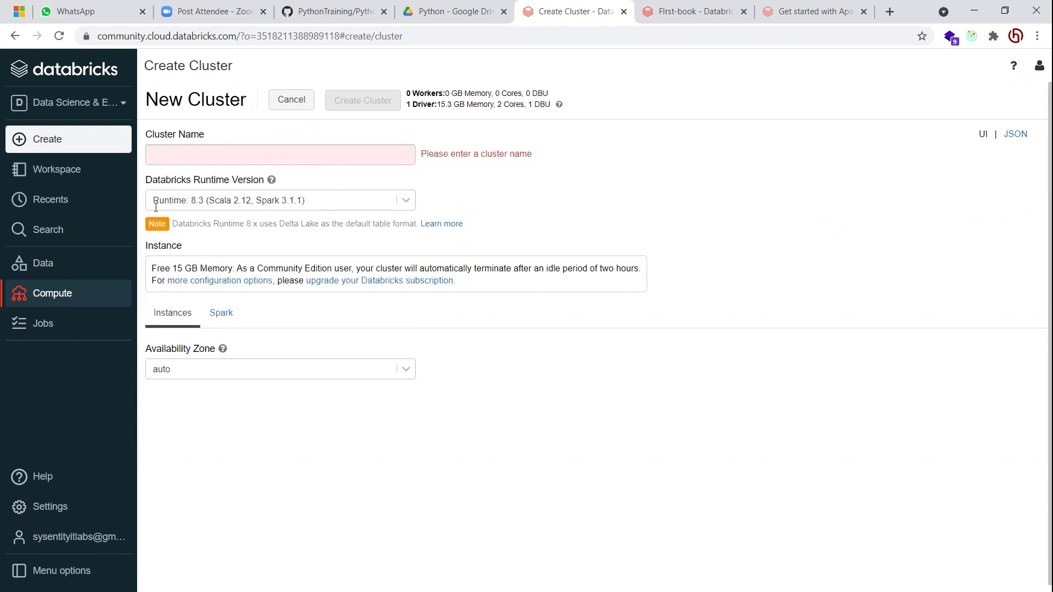
left_click(401, 203)
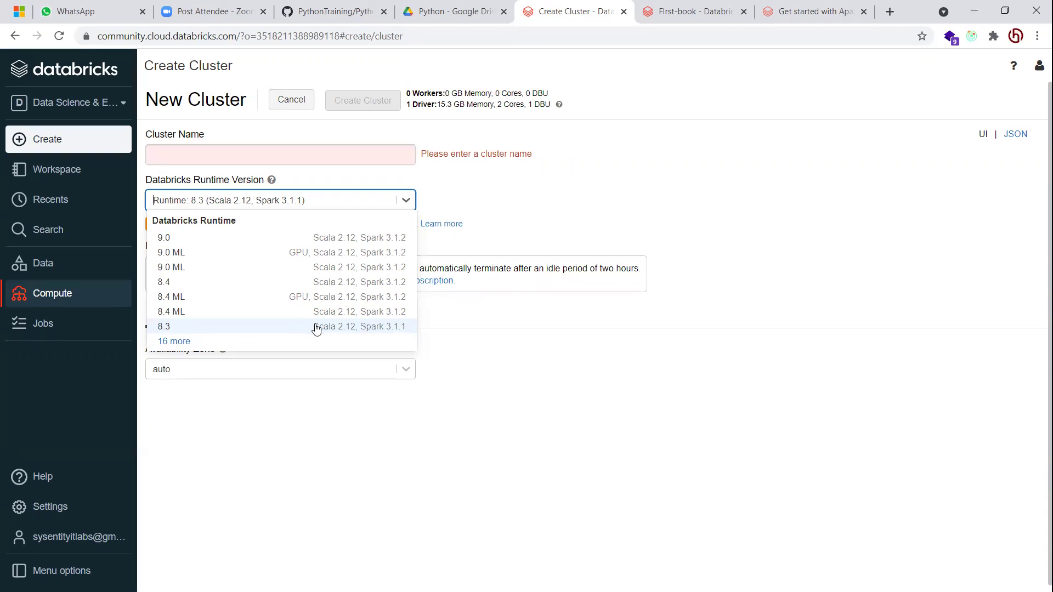
left_click(381, 328)
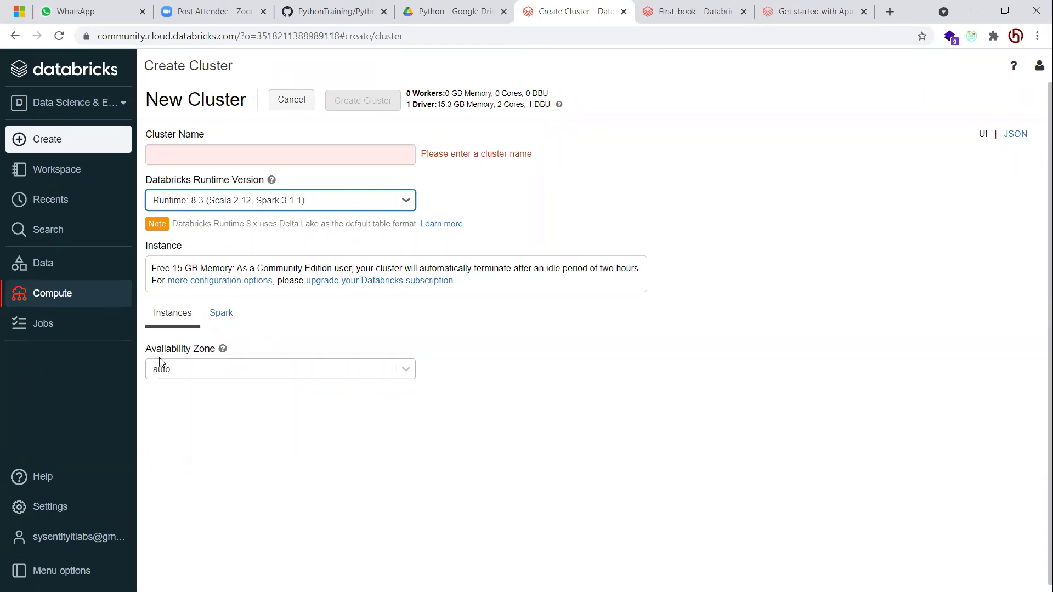
Inspect the new cluster's availability zone choices and its Spark configuration and environment variable settings
left_click(239, 375)
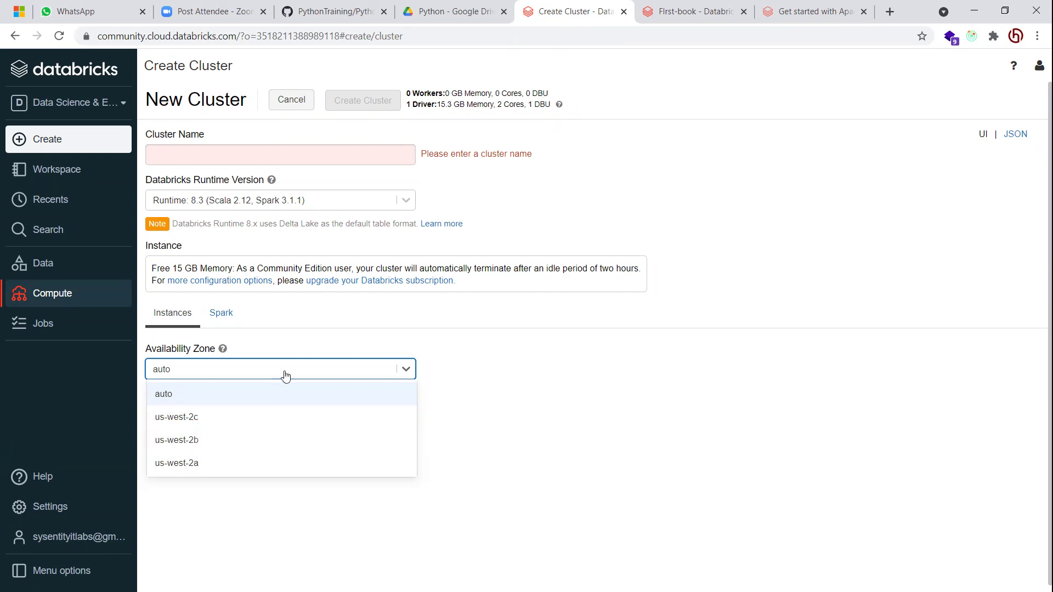
left_click(307, 353)
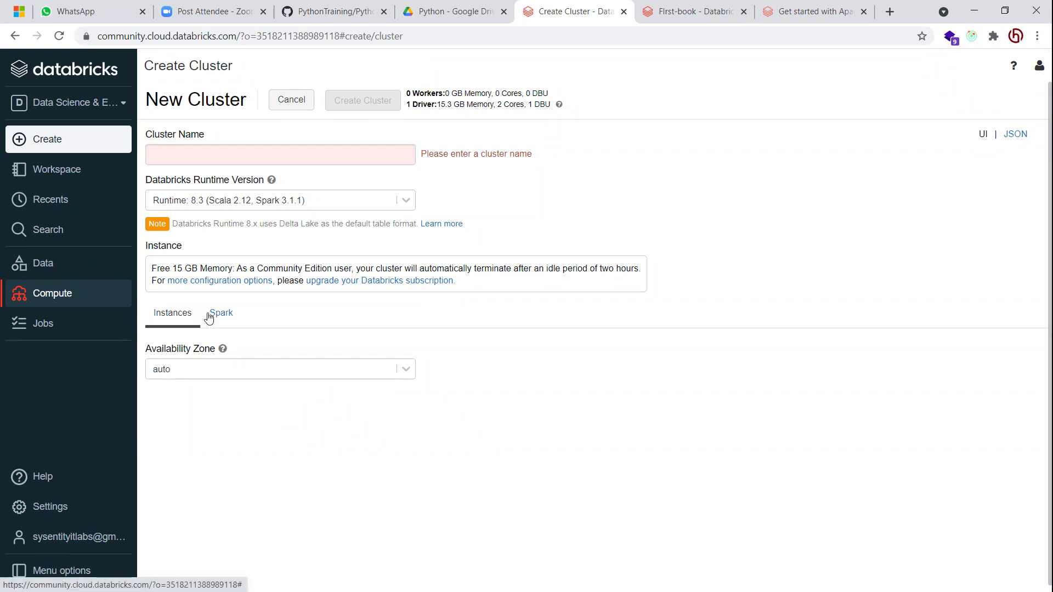
left_click(227, 315)
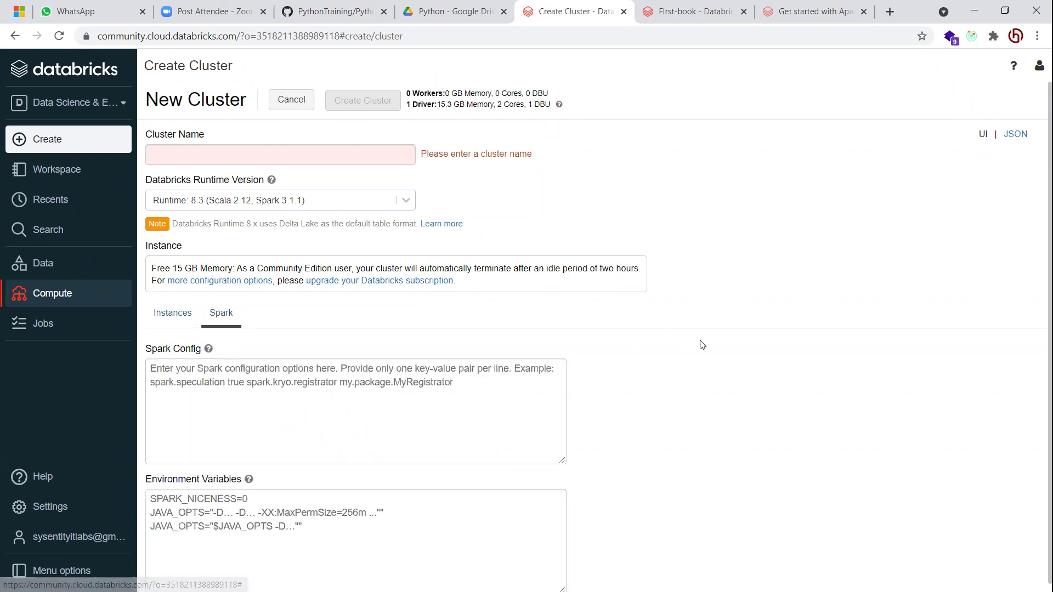
Examine the example entries in the Spark Config and Environment Variables fields of the new cluster form
scroll(705, 345, "down", 1)
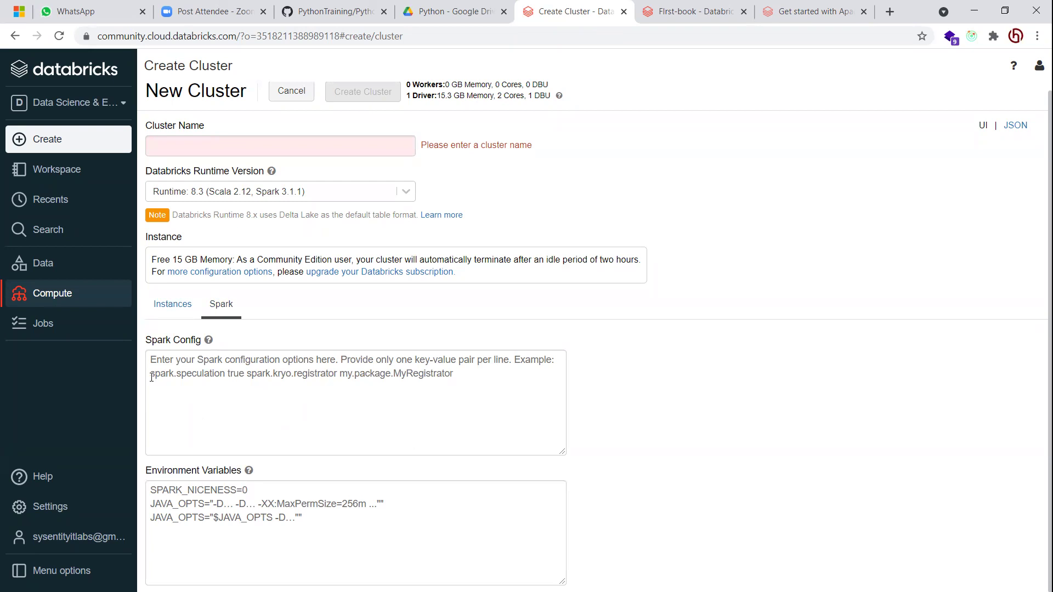
left_click(305, 374)
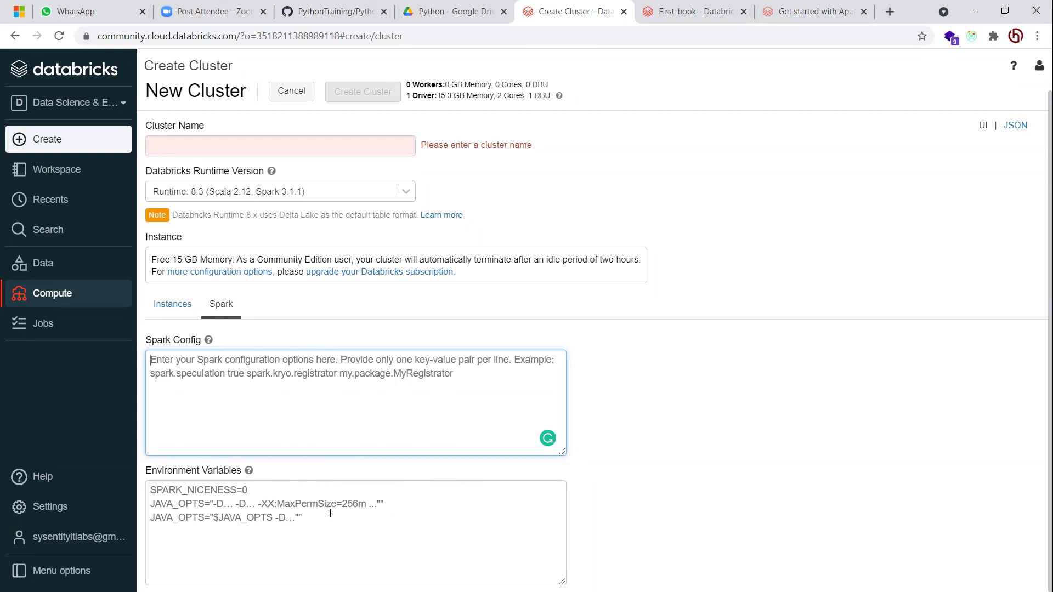
left_click(364, 518)
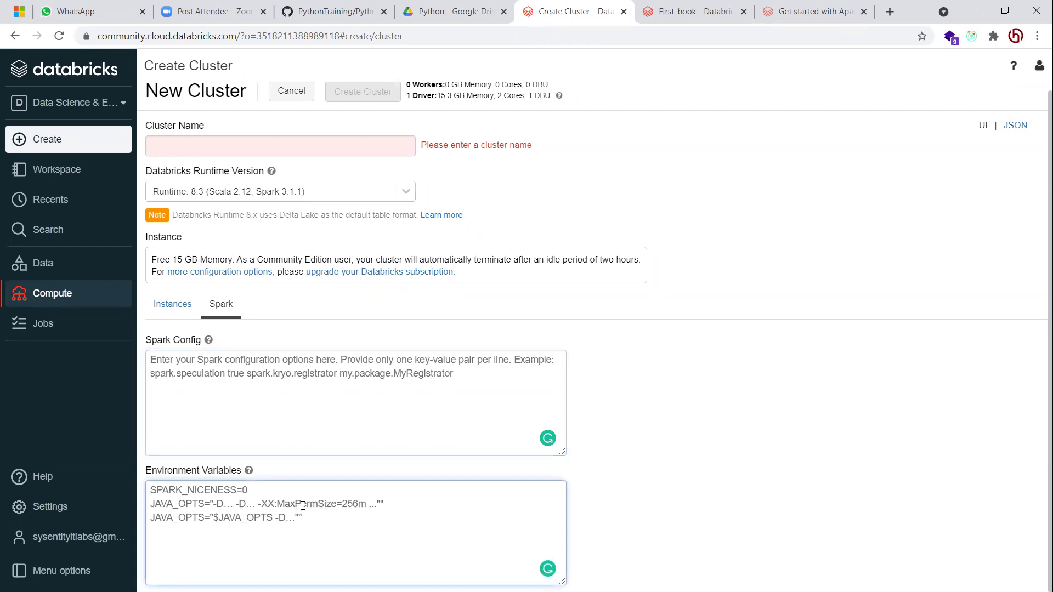
left_click(302, 449)
left_click(306, 519)
scroll(410, 299, "up", 1)
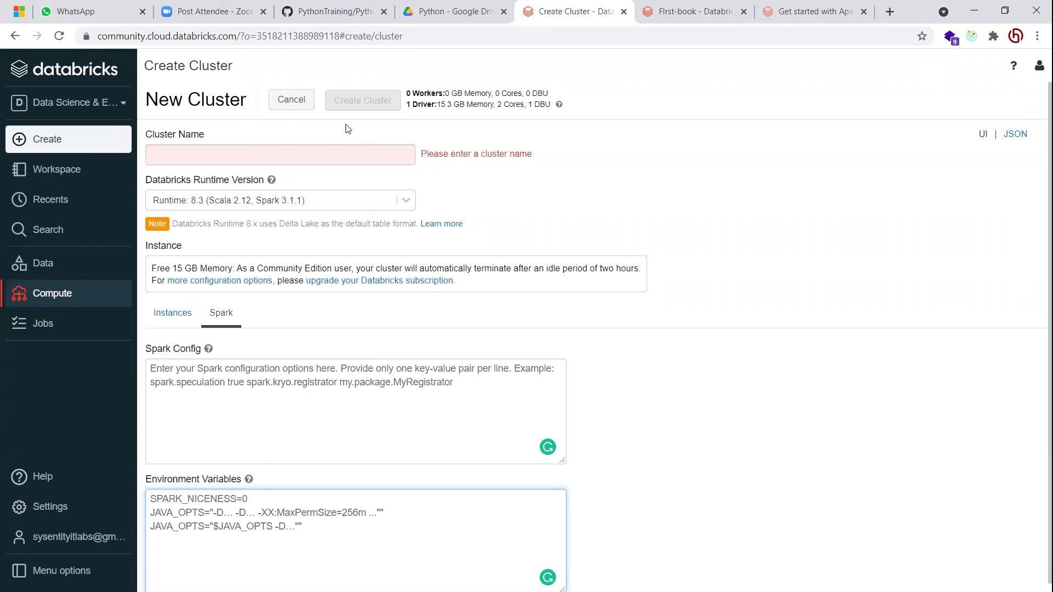
Name the new cluster WorkerFactory, change the name to WorkerFactory-1, and check whether the cluster can be created
mouse_move(344, 101)
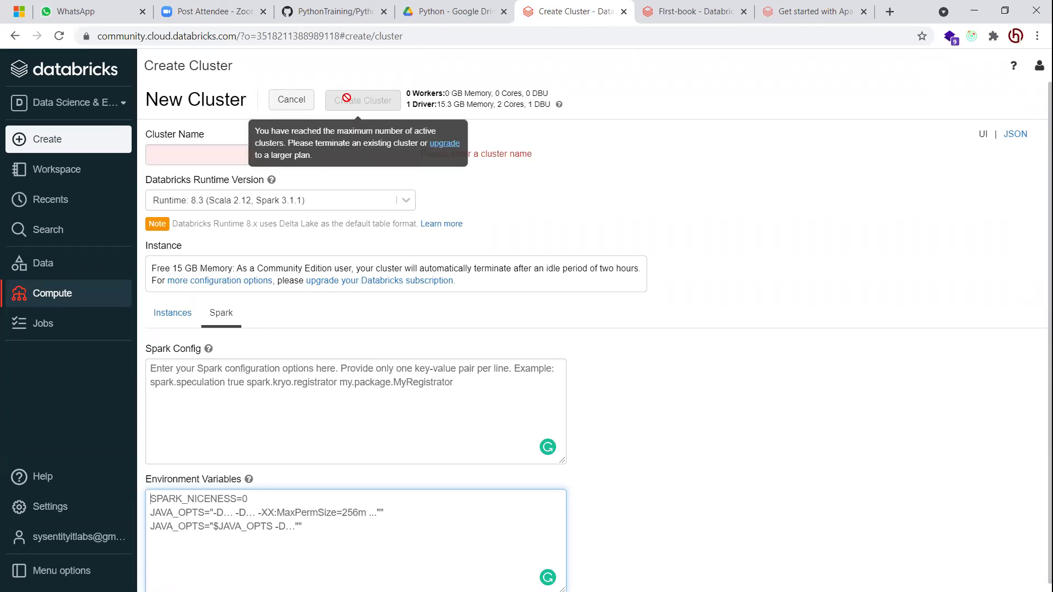
left_click(247, 158)
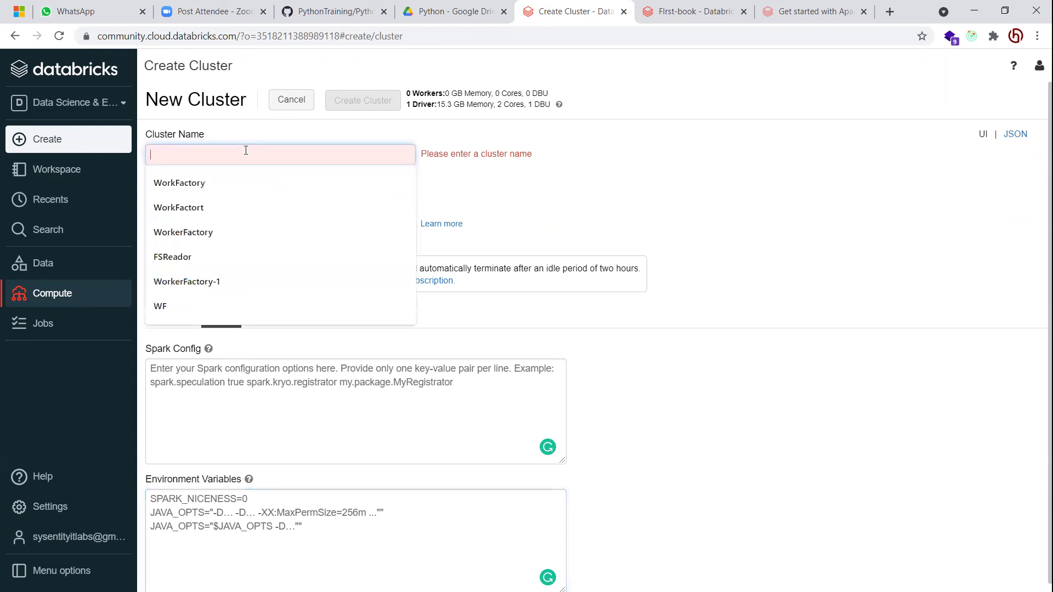
left_click(250, 232)
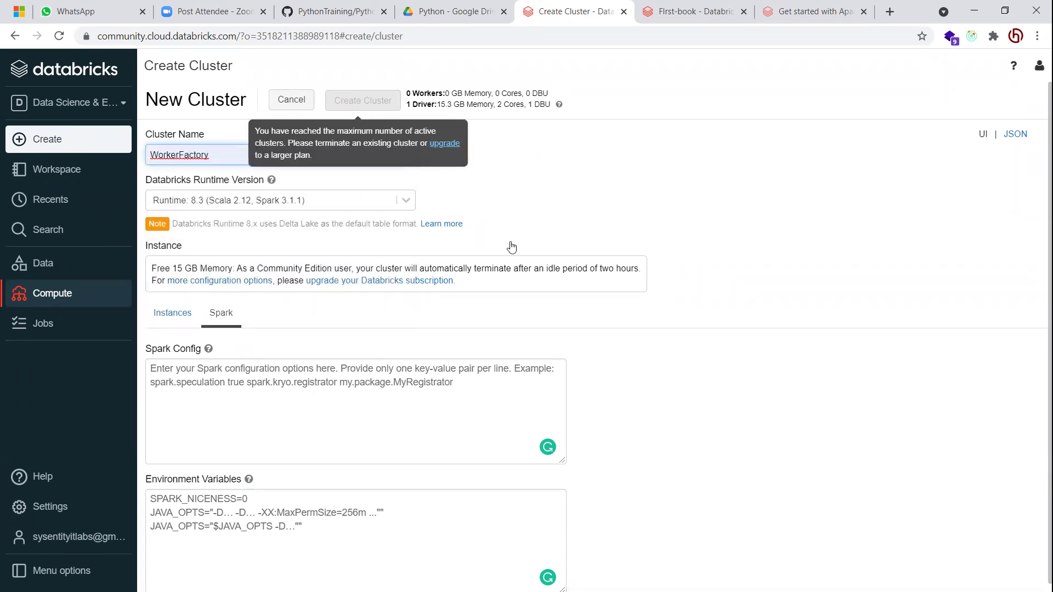
left_click(520, 210)
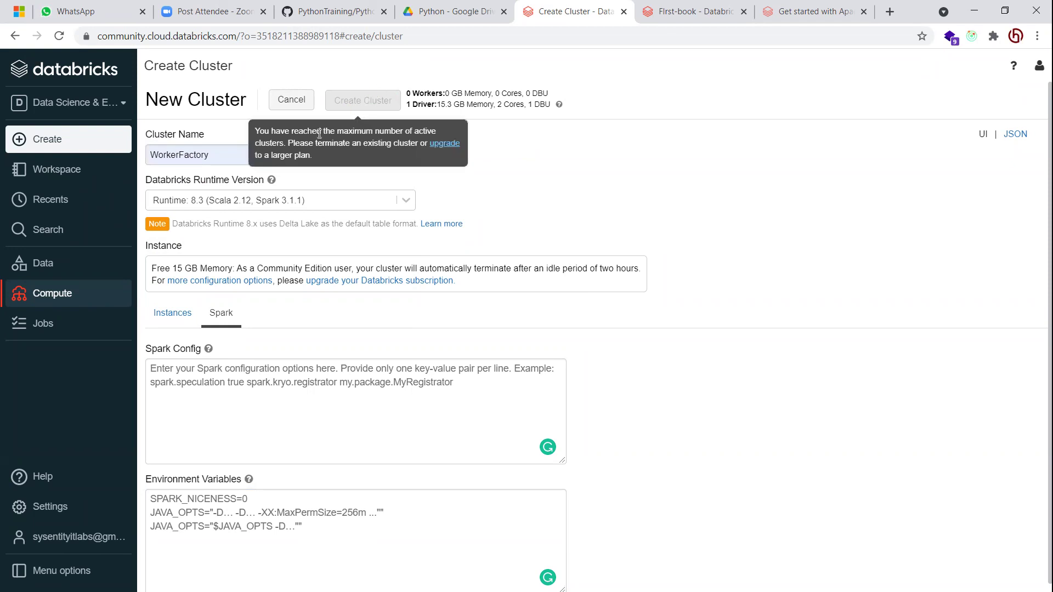
left_click(235, 154)
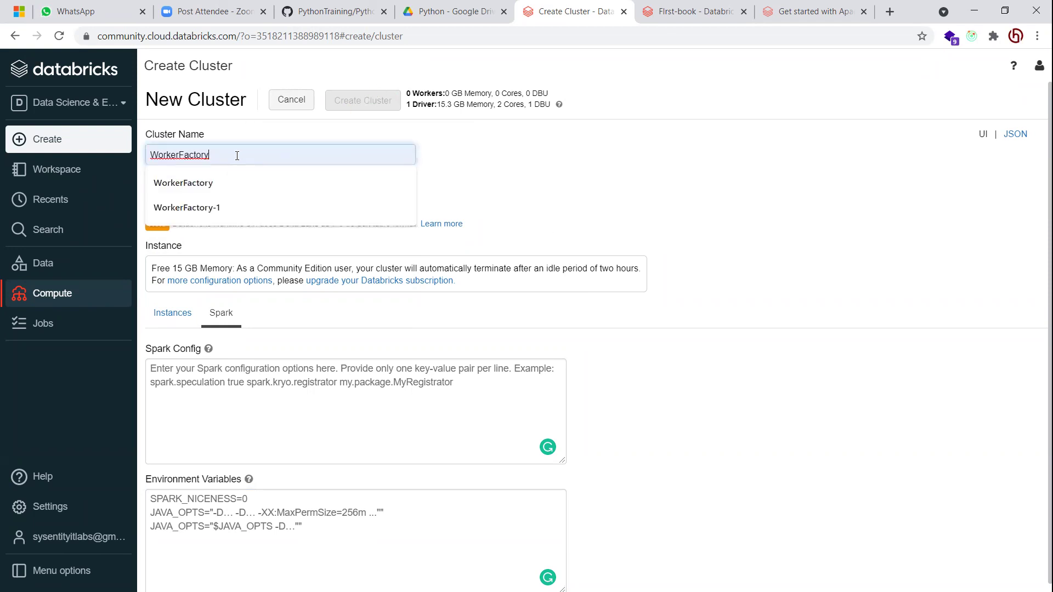
left_click(231, 204)
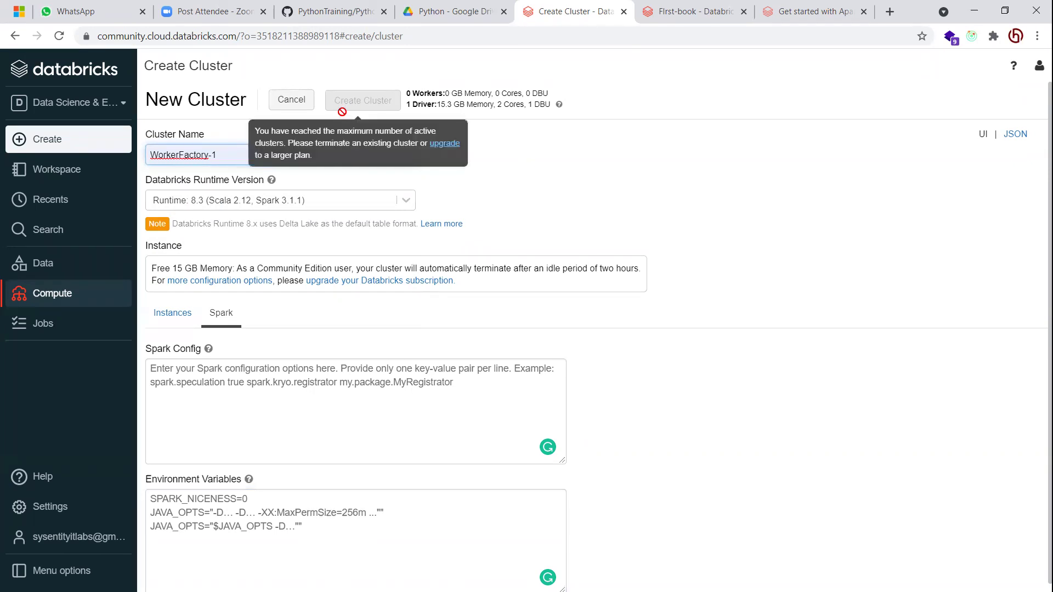
mouse_move(366, 101)
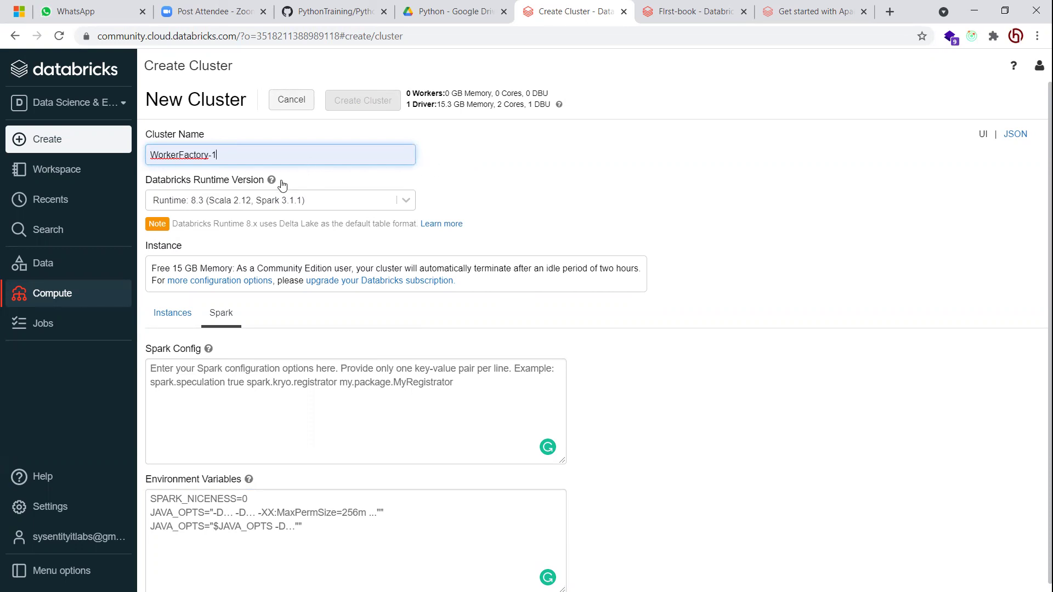
triple_click(245, 157)
Examine the new cluster's JSON definition, including the Spark version, Spark configuration, AWS attributes and remaining node settings
scroll(245, 242, "down", 1)
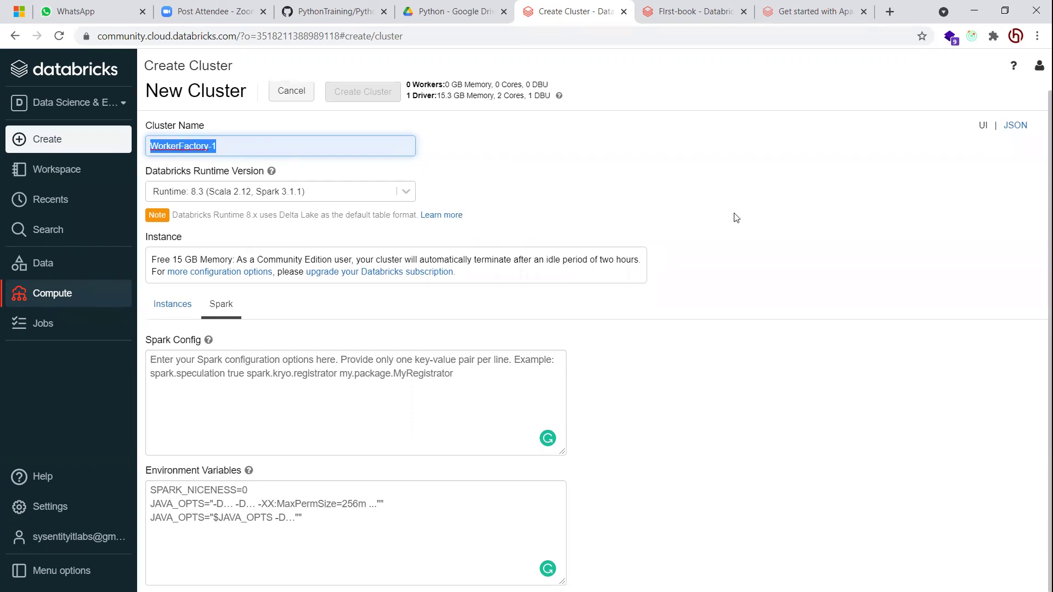
left_click(1016, 126)
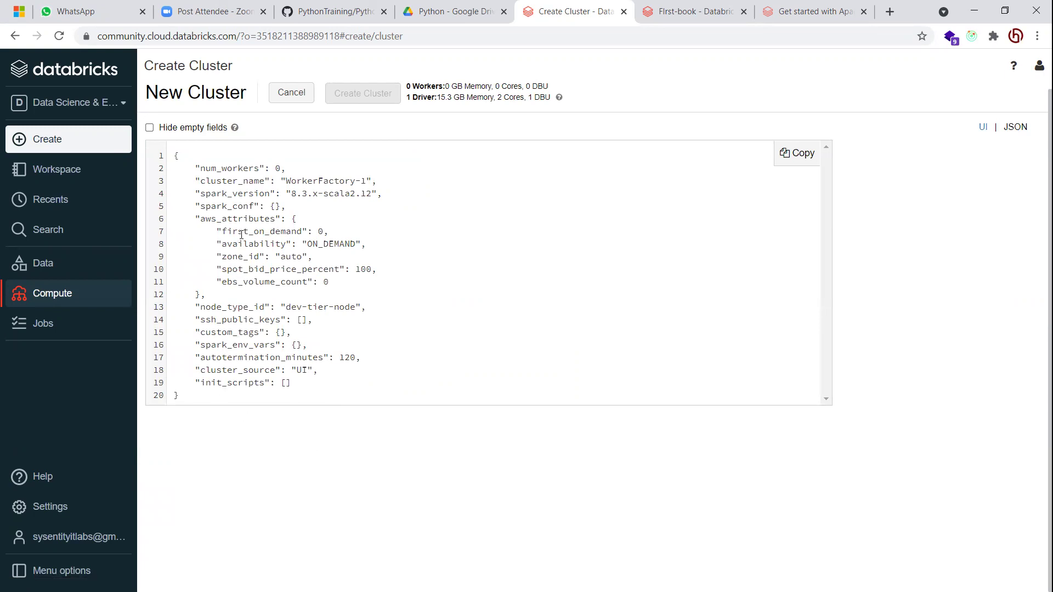
scroll(258, 192, "up", 1)
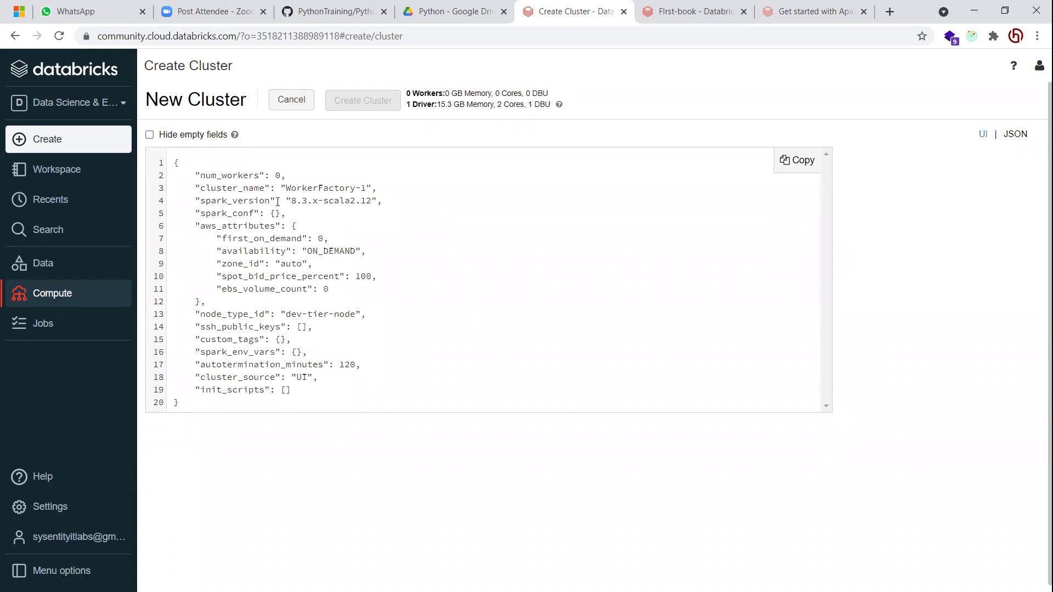
left_click_drag(290, 189, 373, 210)
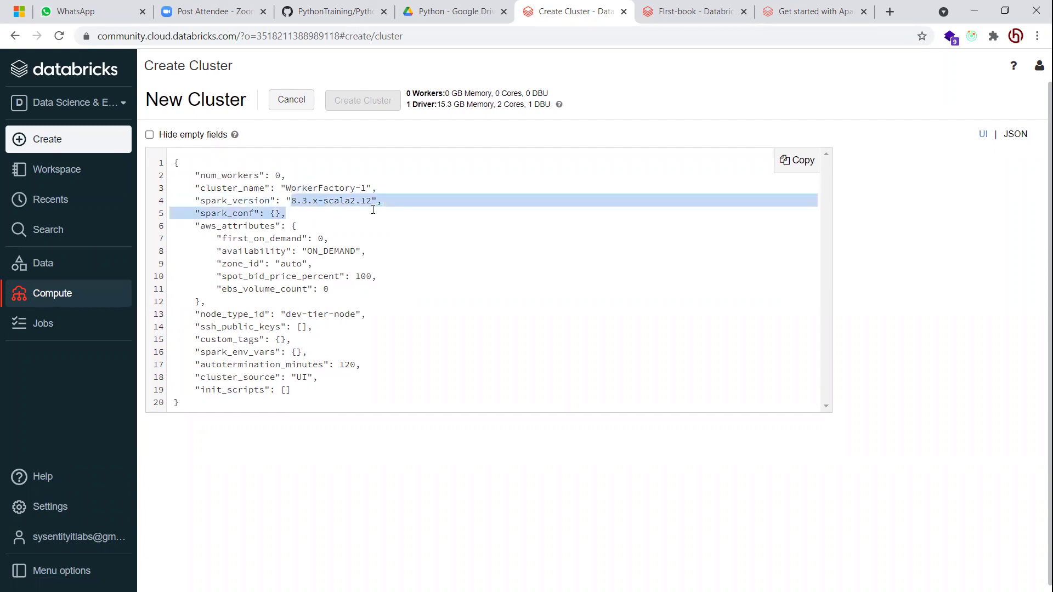
left_click(257, 219)
left_click_drag(196, 213, 283, 204)
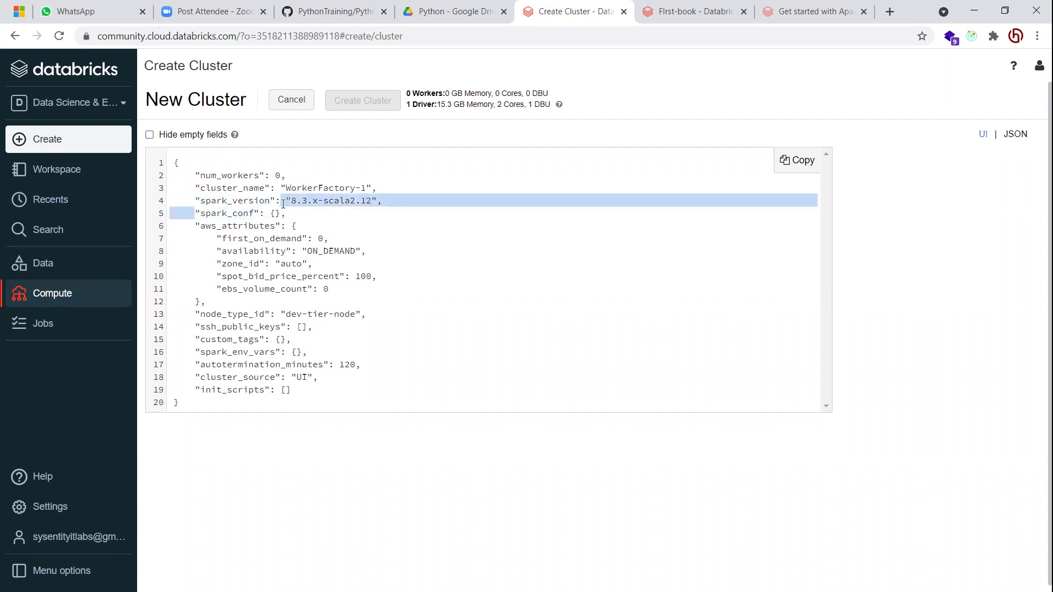
left_click_drag(192, 225, 245, 295)
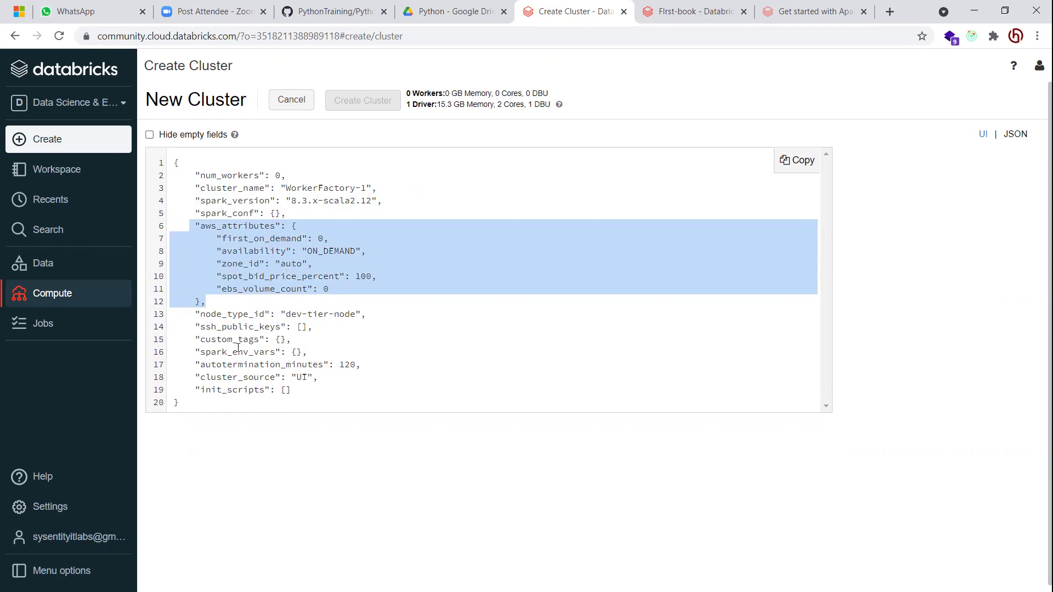
left_click_drag(197, 312, 311, 393)
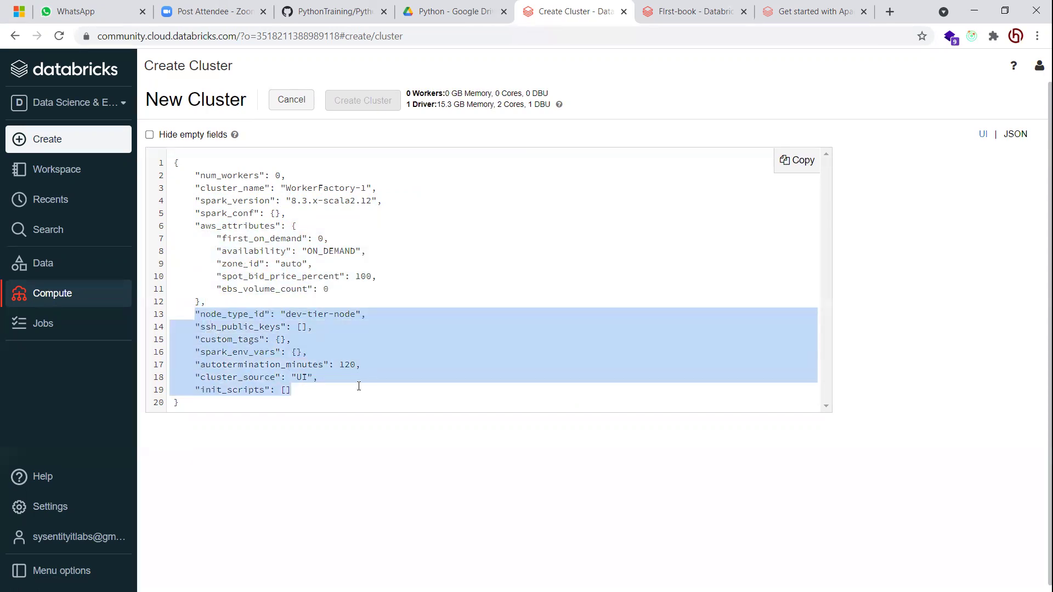
Return the cluster definition to the form view and cancel the new cluster
left_click(984, 135)
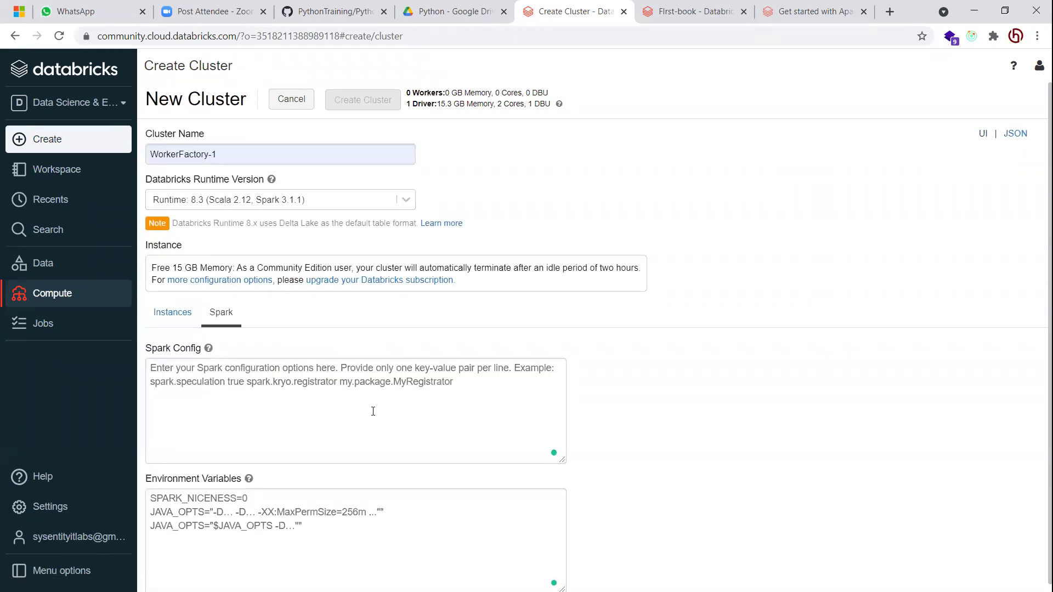
scroll(373, 412, "down", 1)
scroll(373, 405, "up", 1)
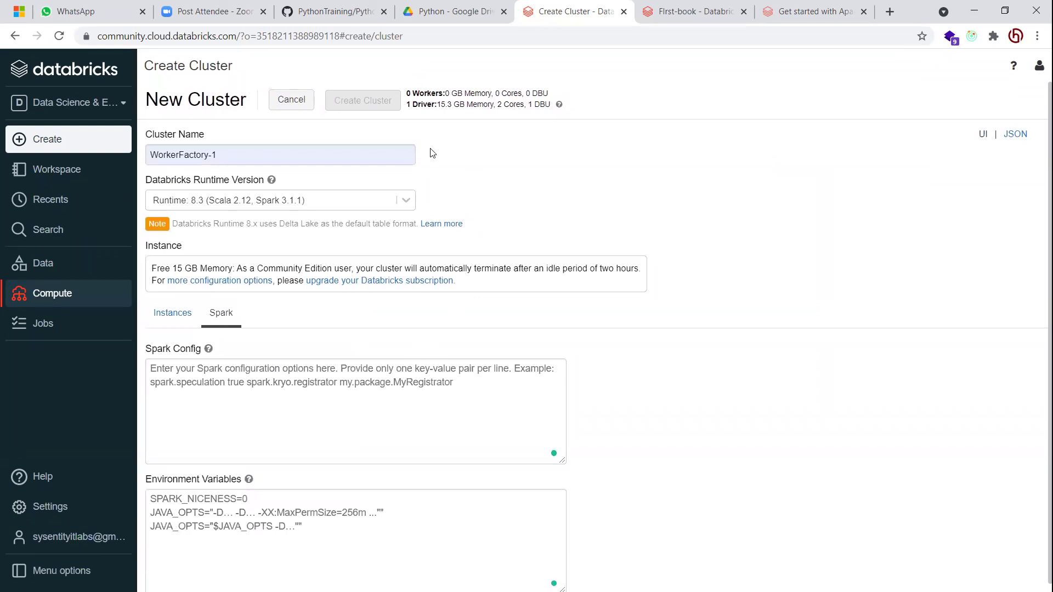
left_click(291, 99)
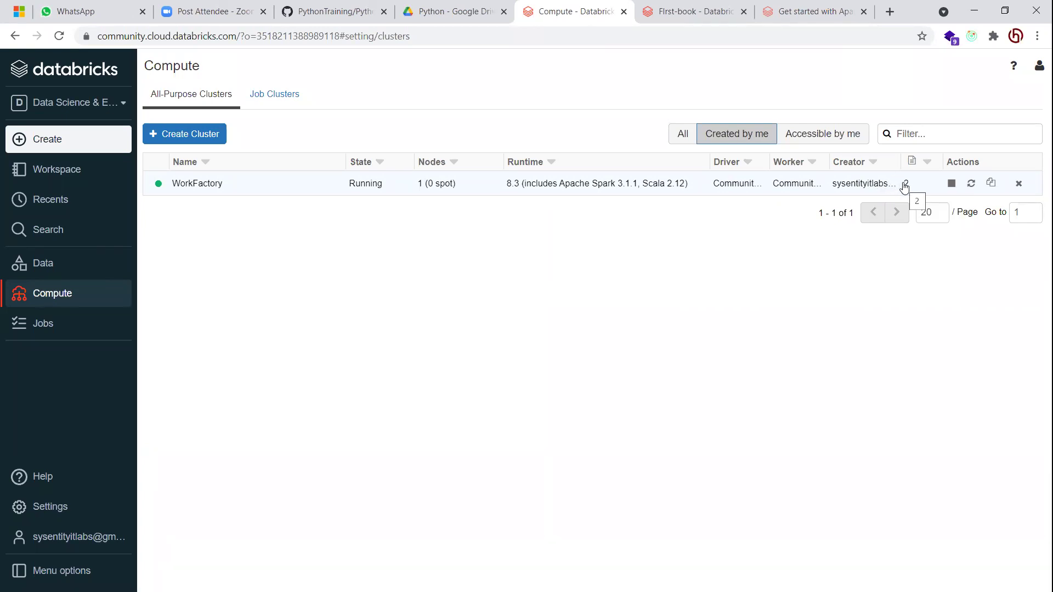
Check the WorkFactory cluster's attached notebook count in the cluster list and look at the open FIrst-book notebook
mouse_move(906, 188)
left_click(692, 12)
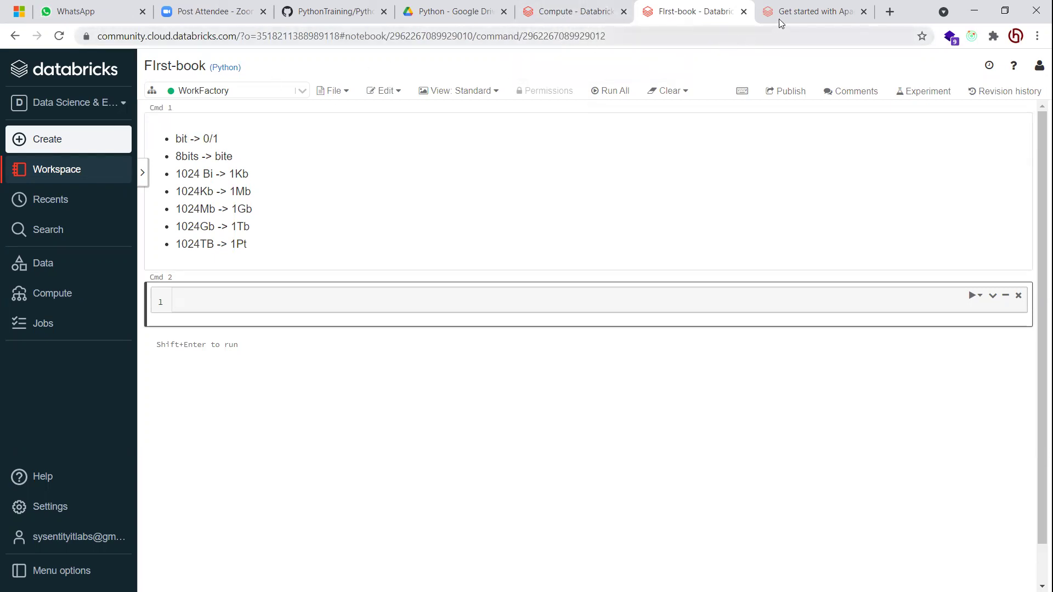
left_click(557, 13)
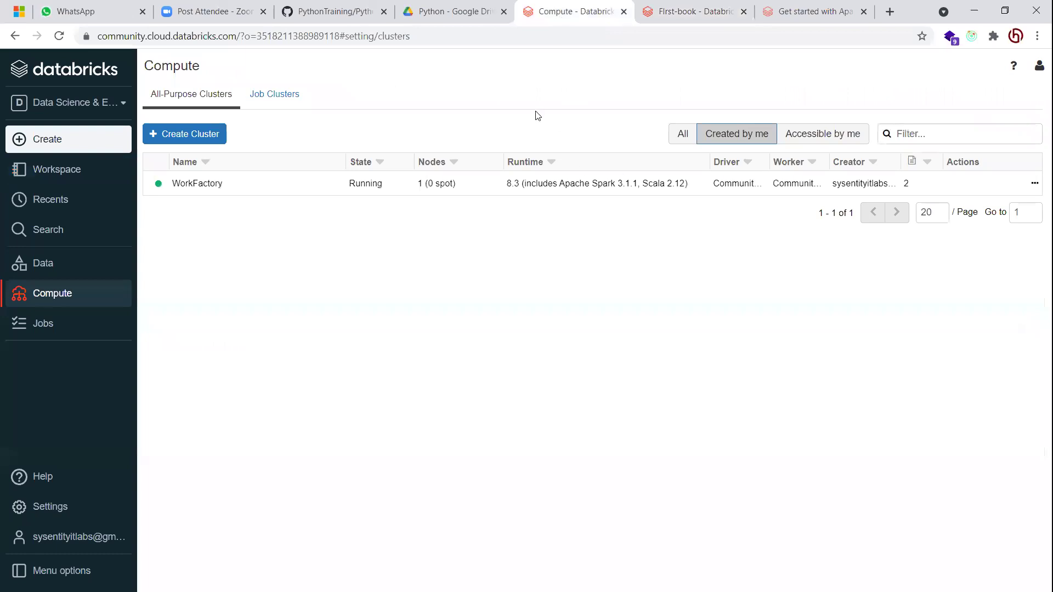
mouse_move(920, 194)
Compare the cluster list filtered by All, Created by me and Accessible by me, and view the job clusters
left_click(683, 140)
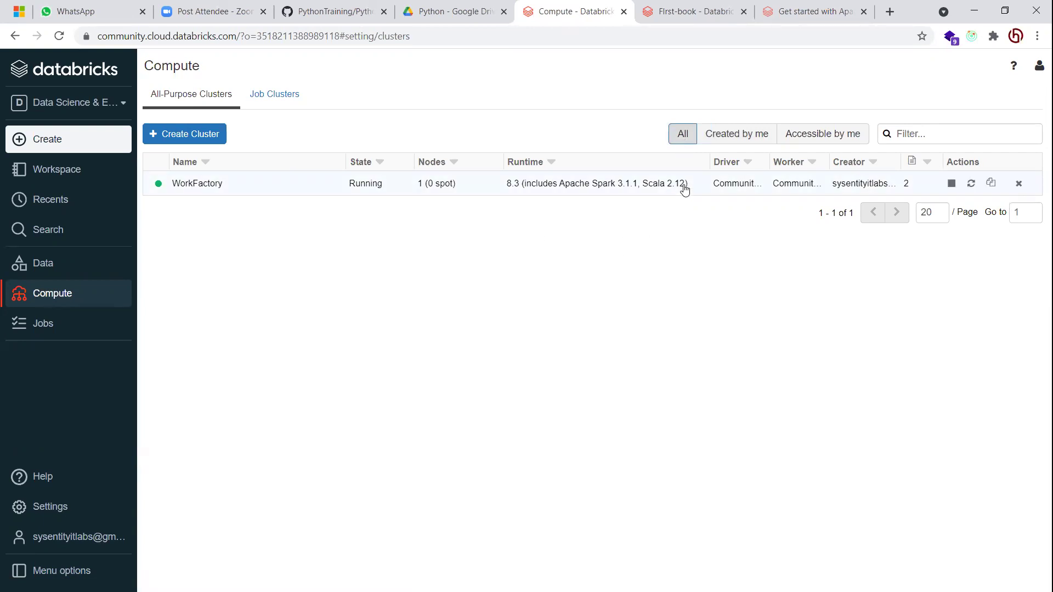
left_click(719, 140)
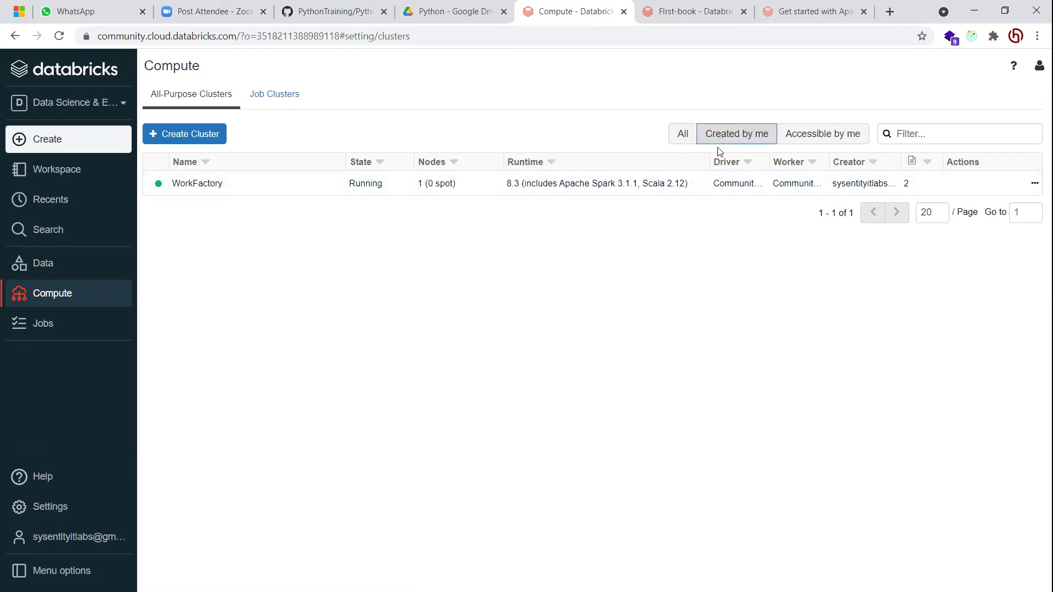
left_click(812, 137)
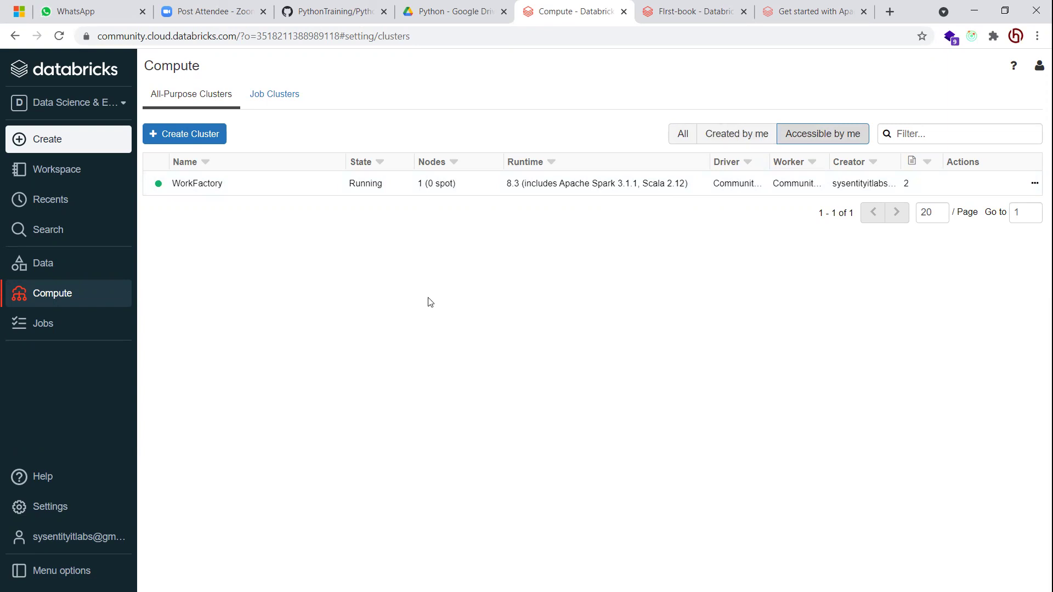
left_click(746, 134)
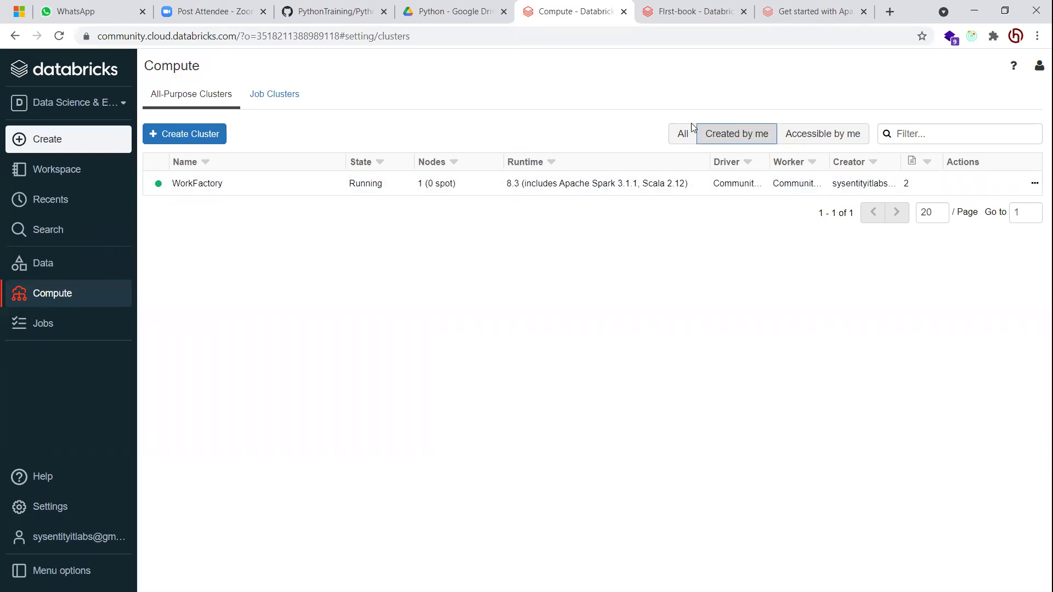
left_click(276, 102)
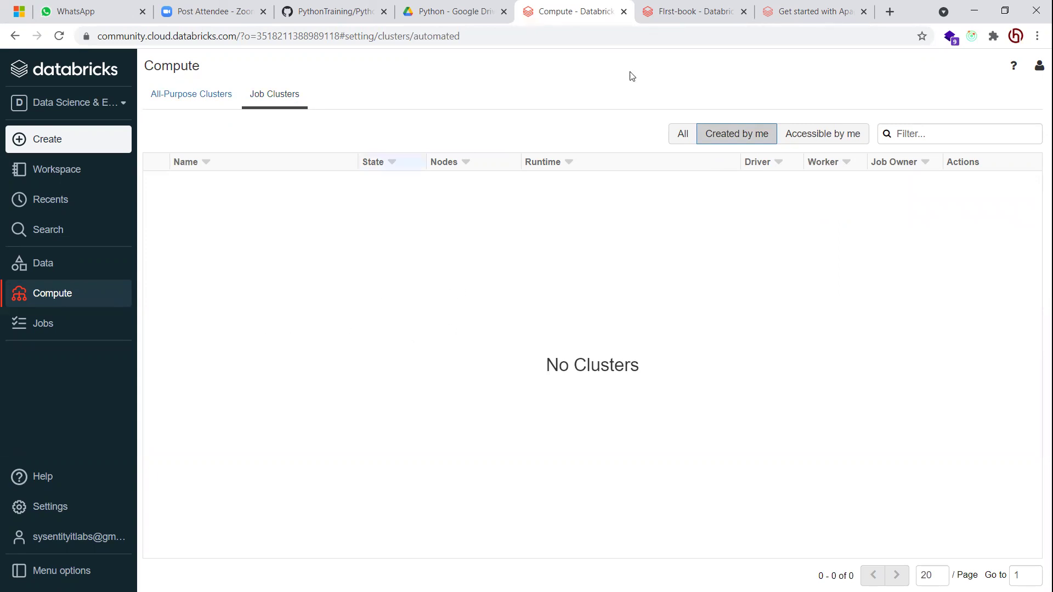
Open the 2021-09-09 - DBFS Example notebook from the workspace, look at its CSV-loading cell, and close the notebook's tab
left_click(707, 17)
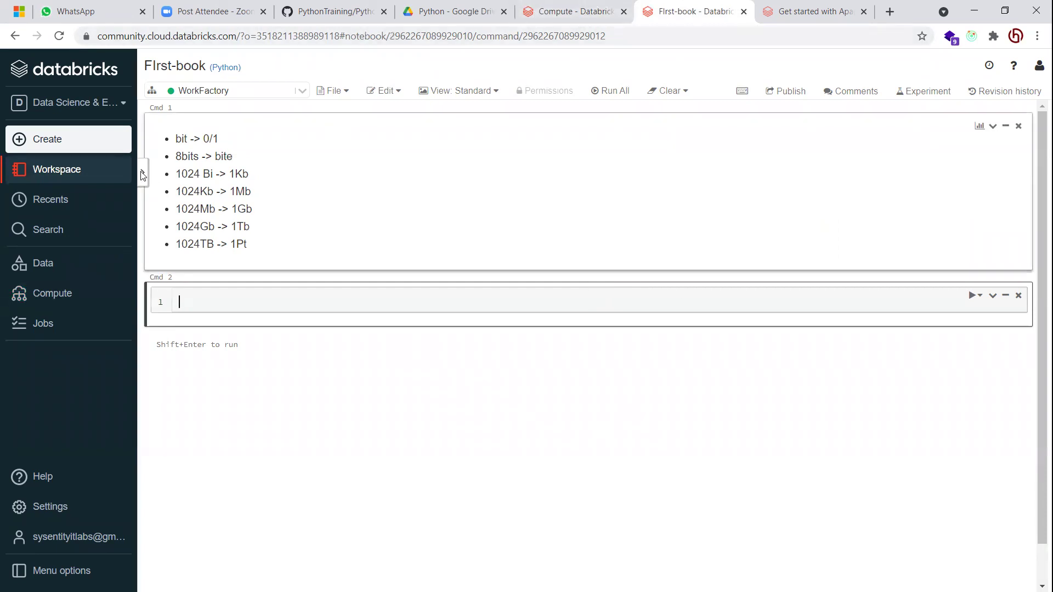
left_click(65, 171)
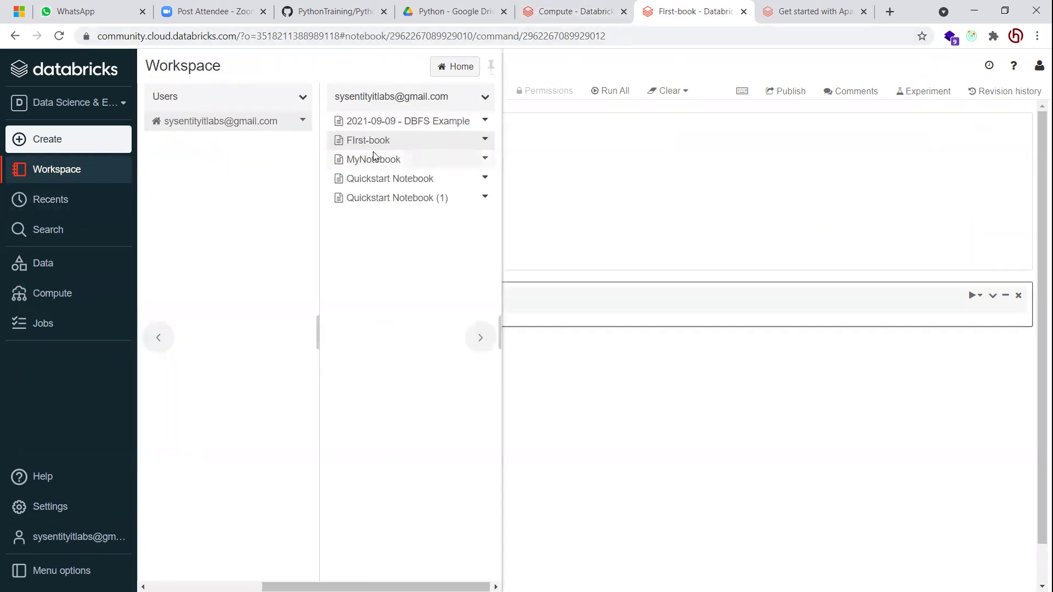
left_click(388, 128)
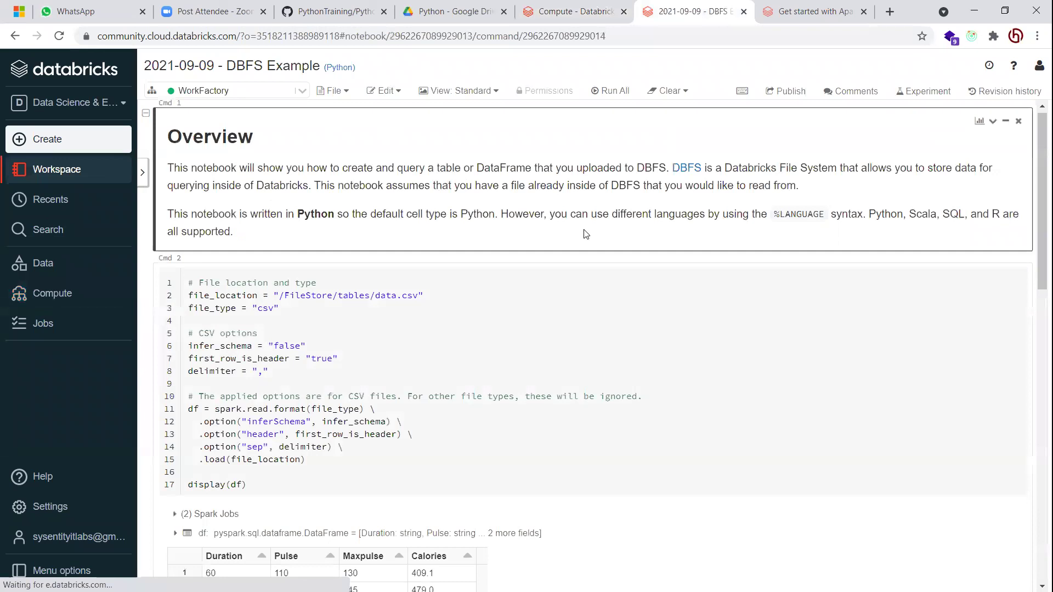
left_click(501, 465)
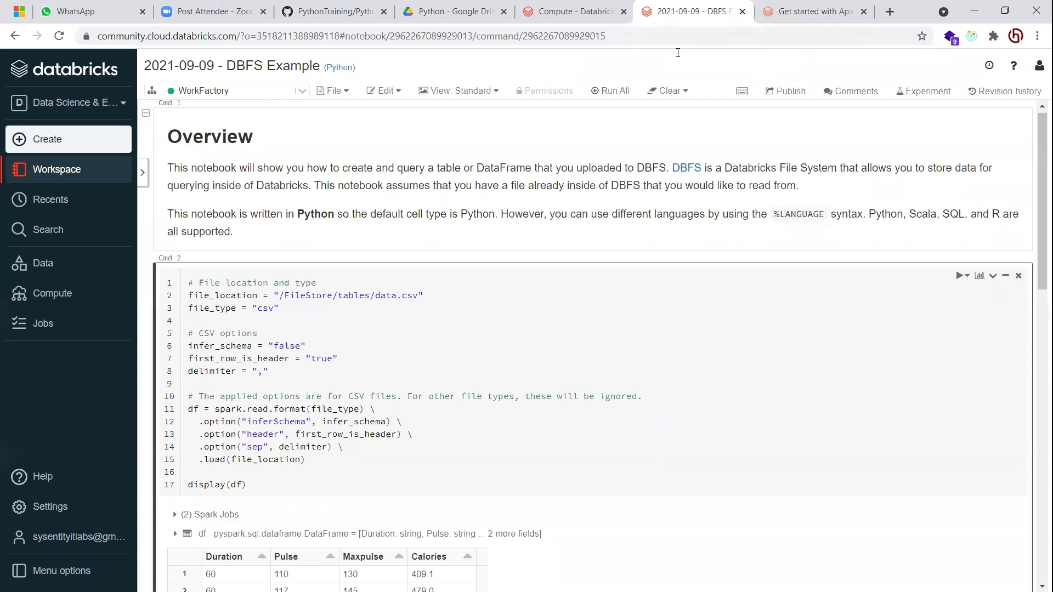
key("ctrl+w")
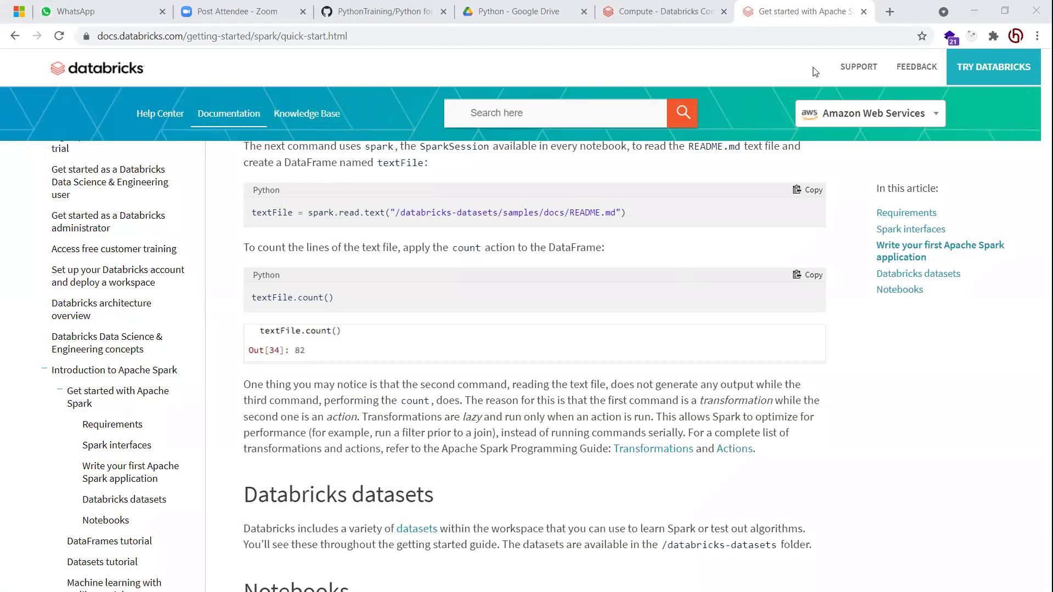
Return to the browser tab with the Compute page and view the Jobs page
key("ctrl+shift+Tab")
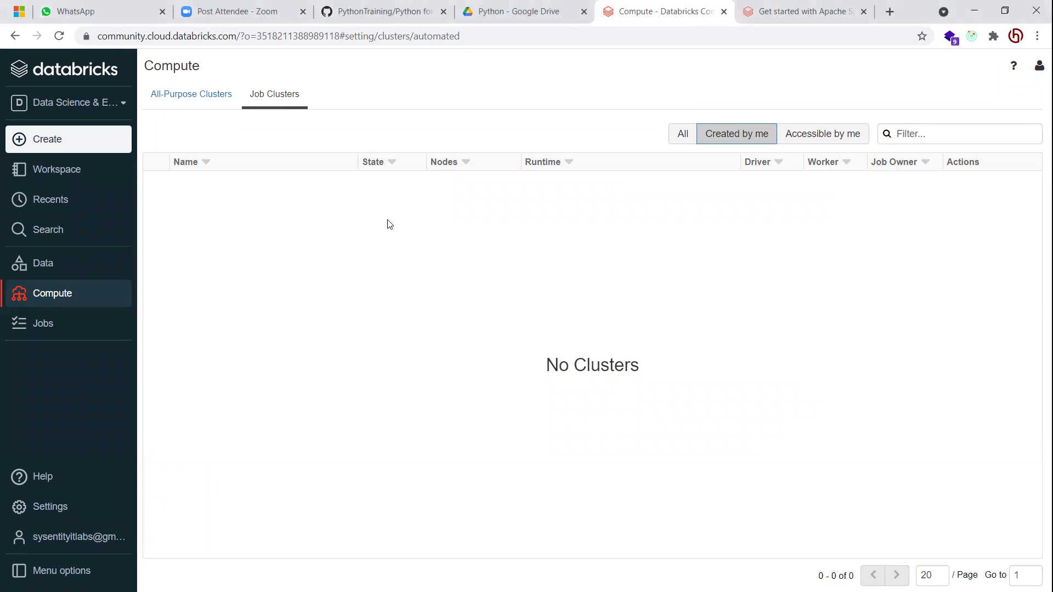
left_click(43, 323)
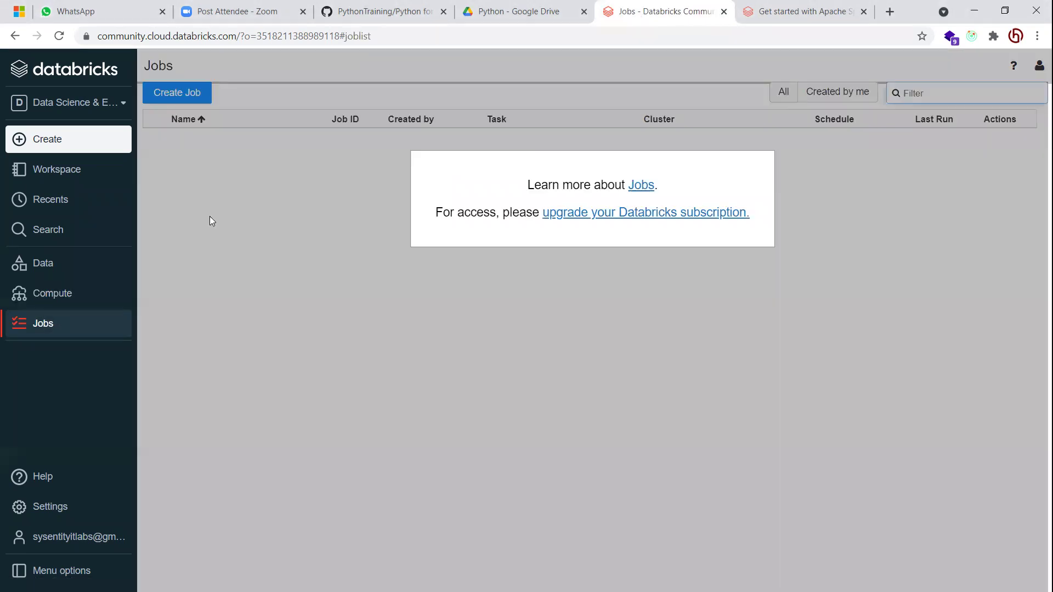
Go back from the Compute page to the 2021-09-09 - DBFS Example notebook and view the stages of Job 4 and Job 5
left_click(44, 294)
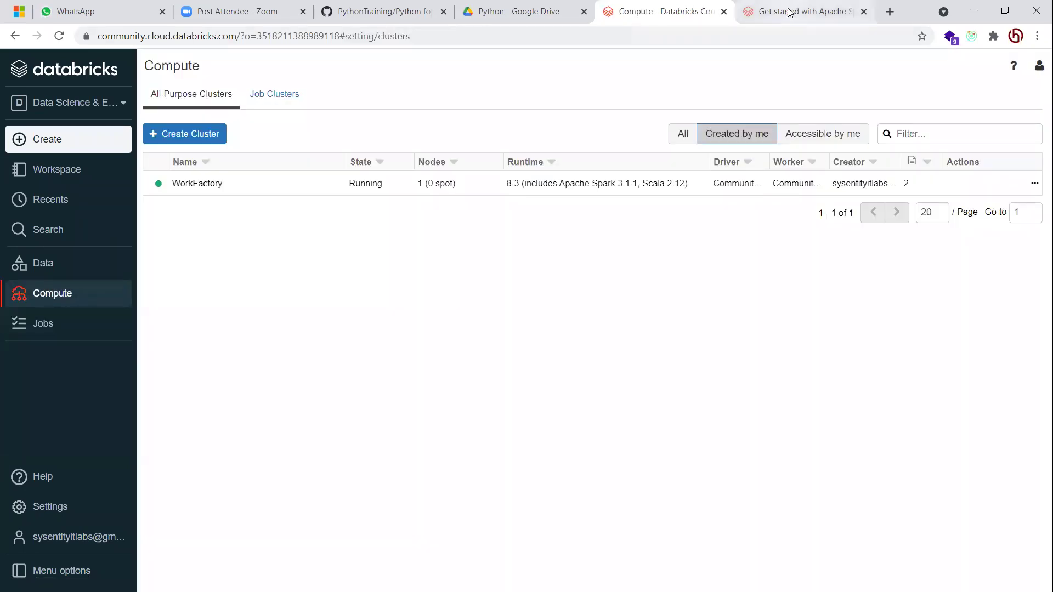
left_click(790, 12)
left_click(686, 12)
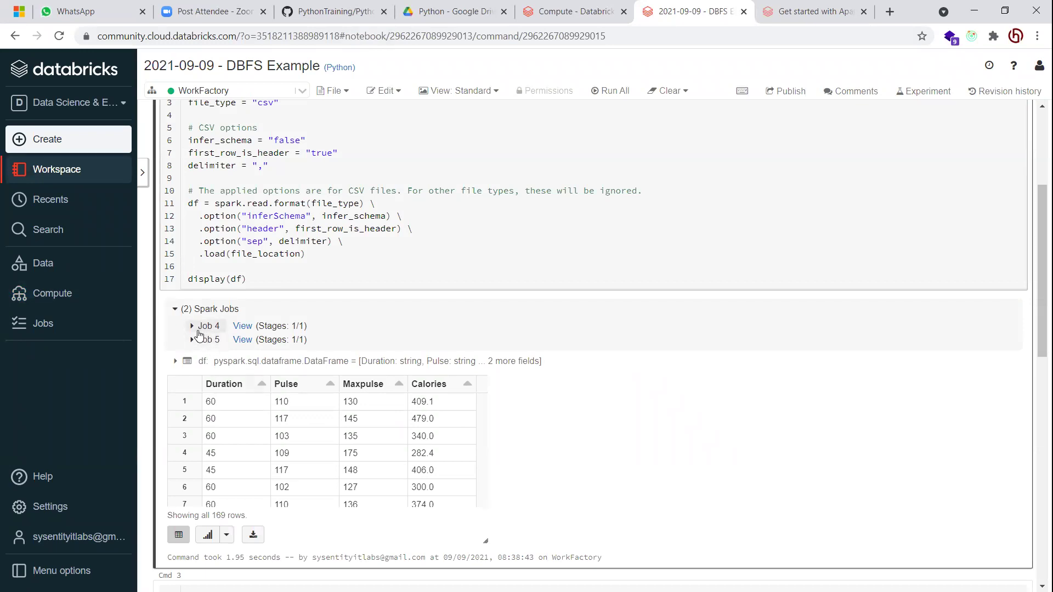
left_click(193, 326)
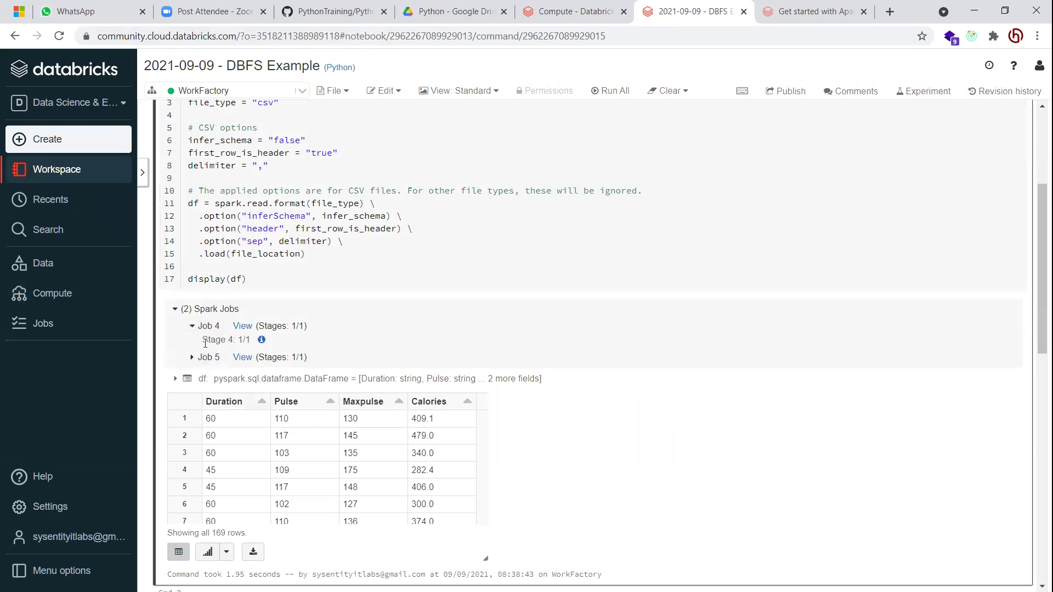
left_click(191, 358)
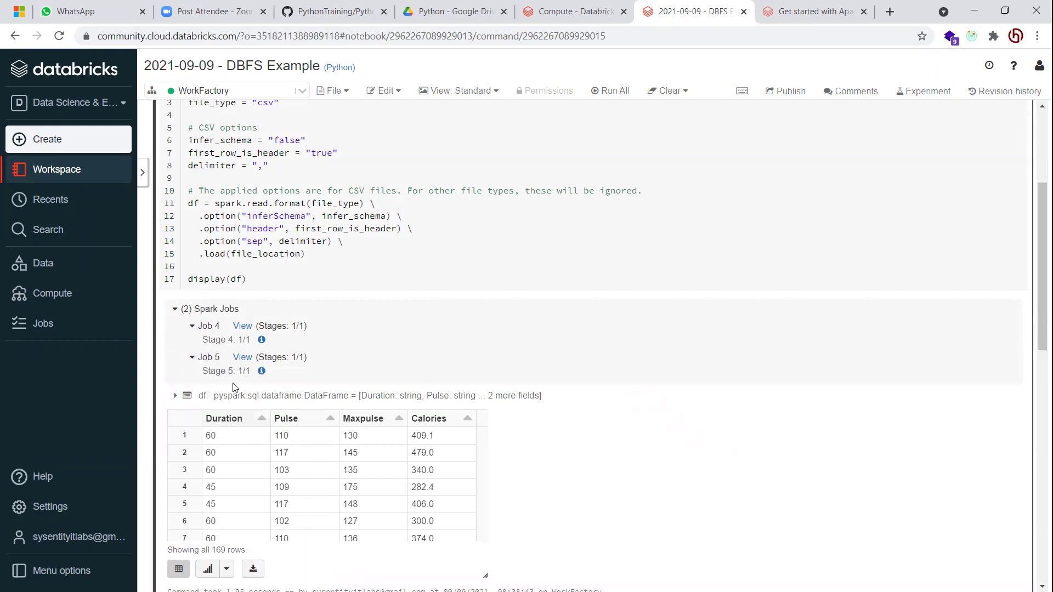
Rerun the CSV-loading cell in the DBFS Example notebook and expand the stages of its new Spark jobs
left_click(335, 276)
key("ctrl+Return")
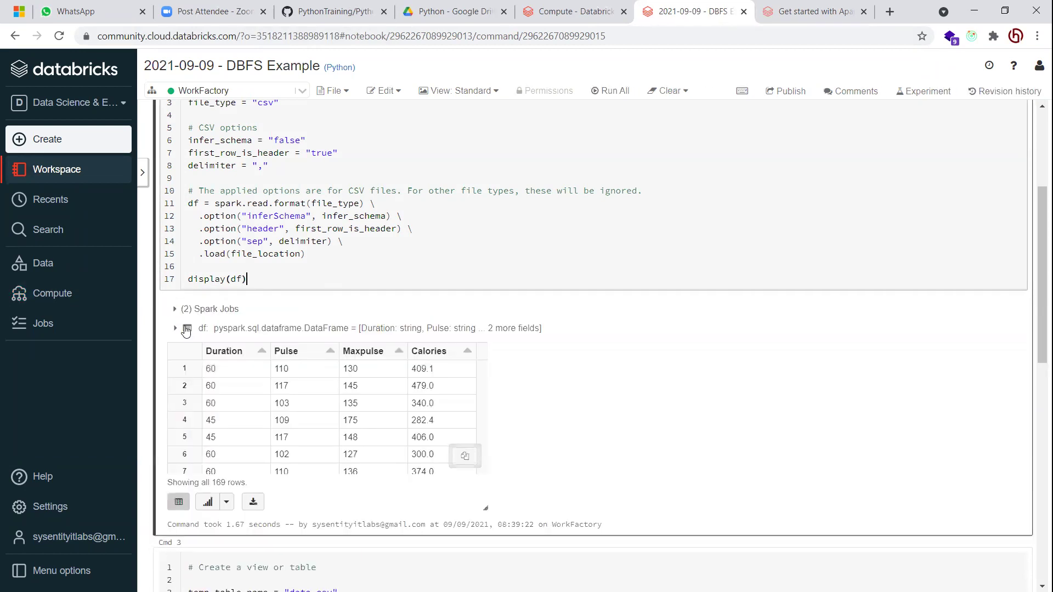
left_click(175, 310)
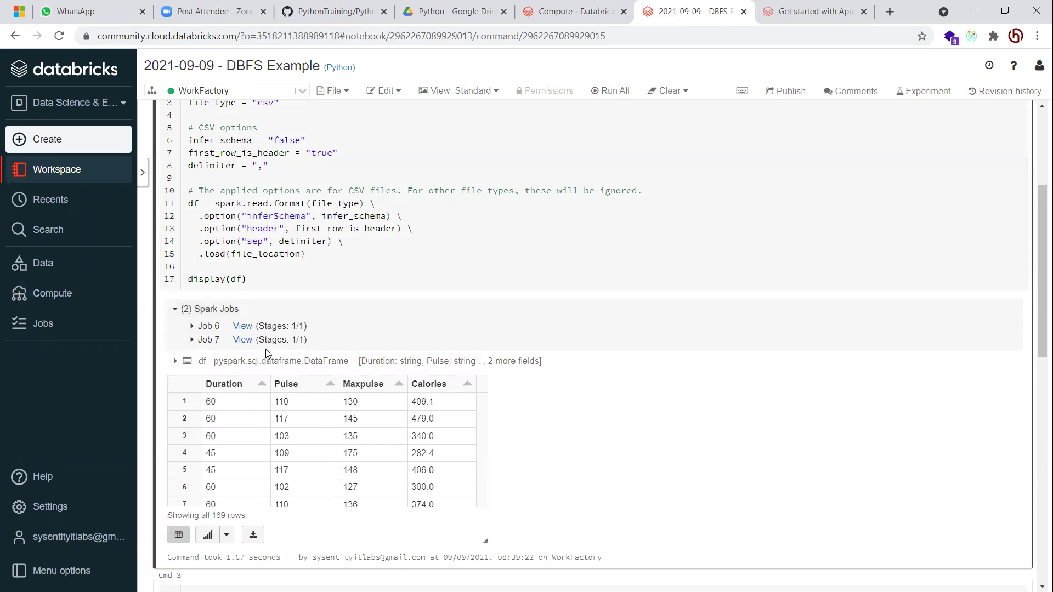
left_click(208, 326)
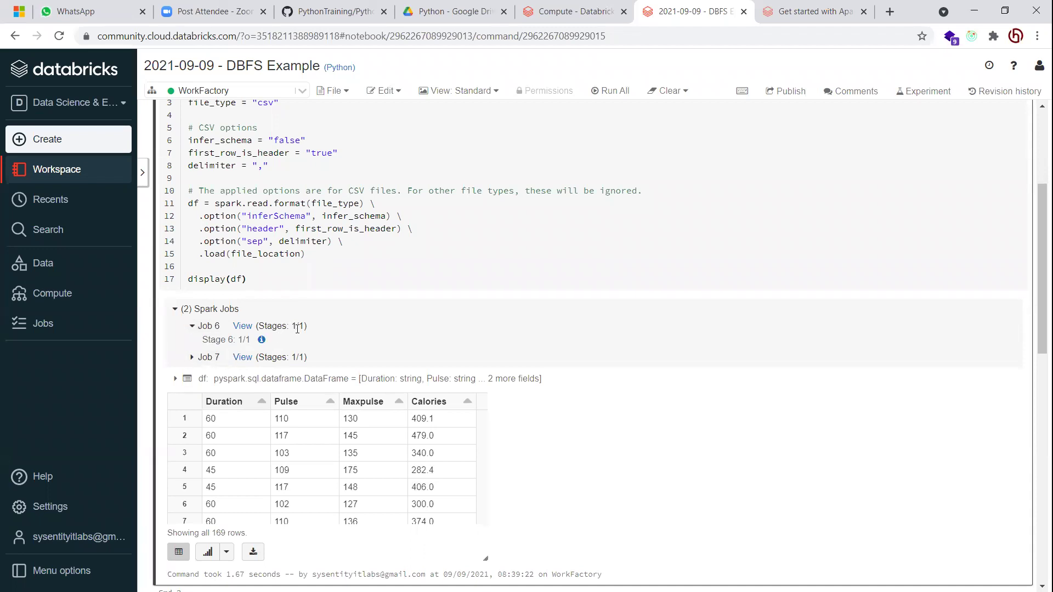
left_click(198, 357)
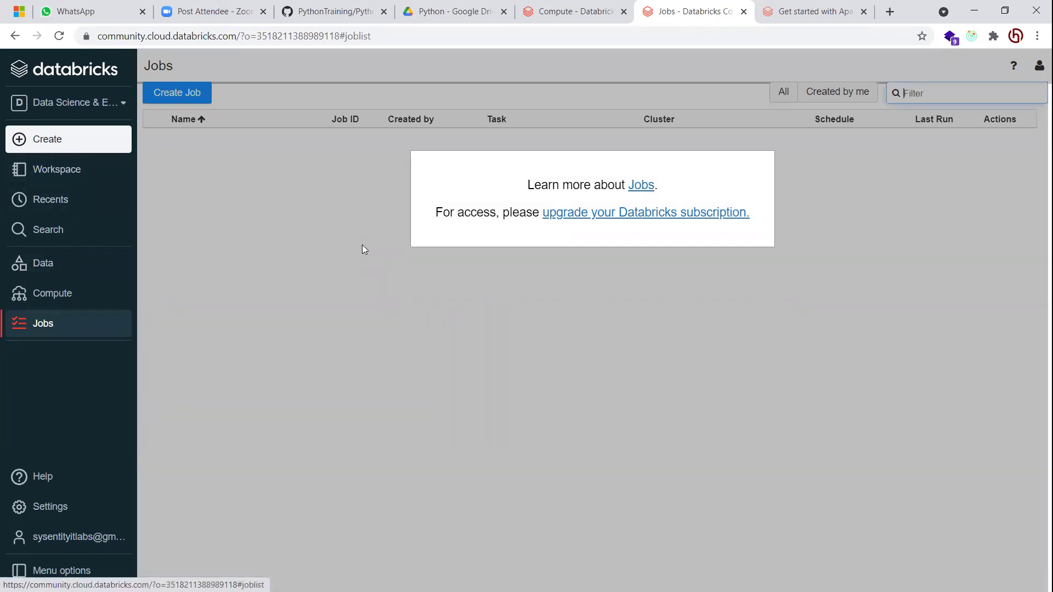
View the job clusters on the Compute page and the list of recently opened notebooks
left_click(51, 294)
left_click(275, 96)
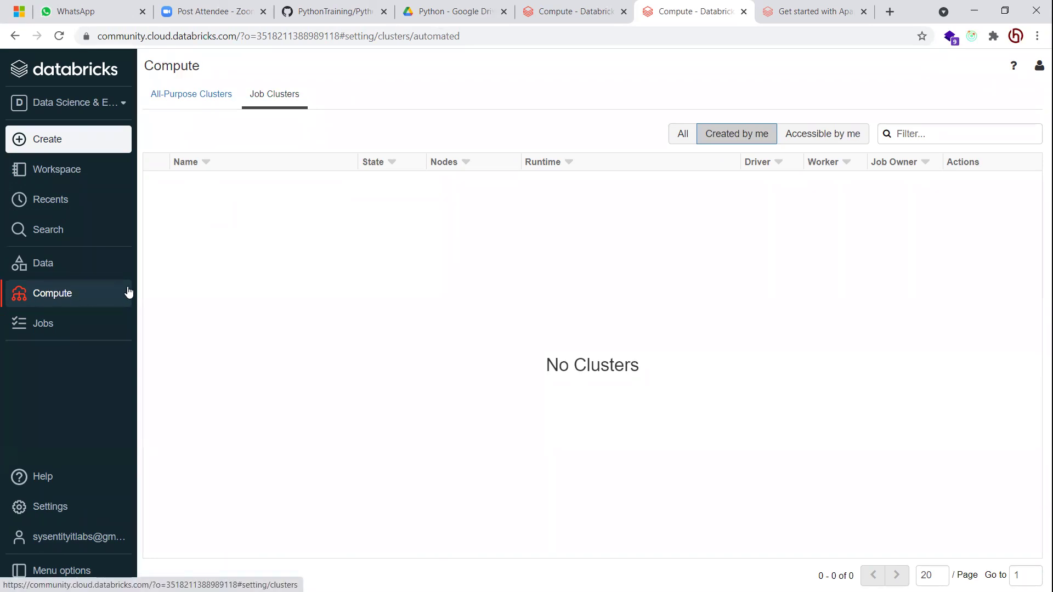
left_click(57, 206)
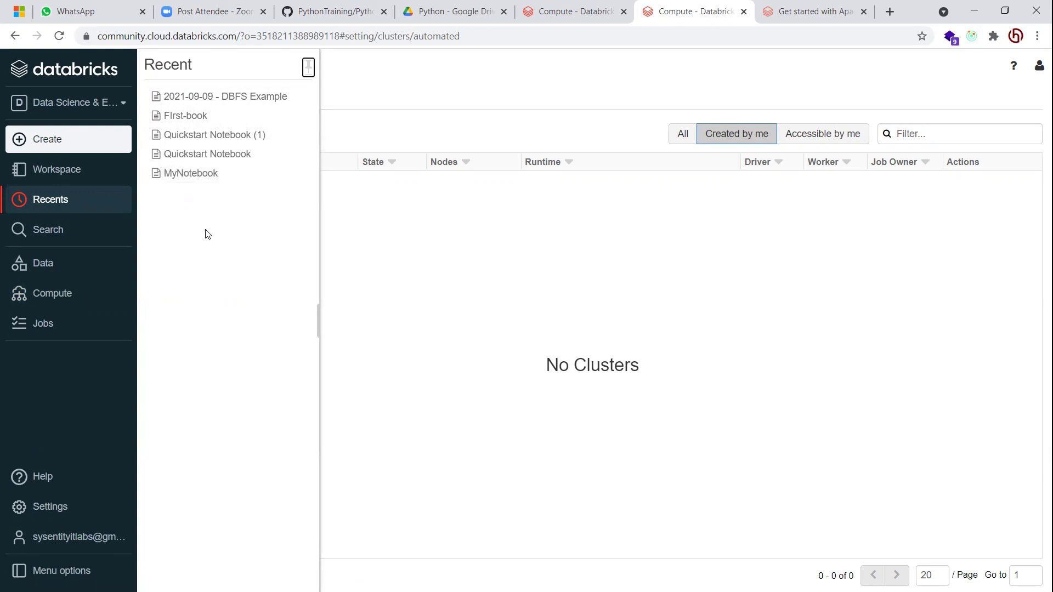
Search the workspace for "fir", then shorten the search text to "f"
left_click(66, 235)
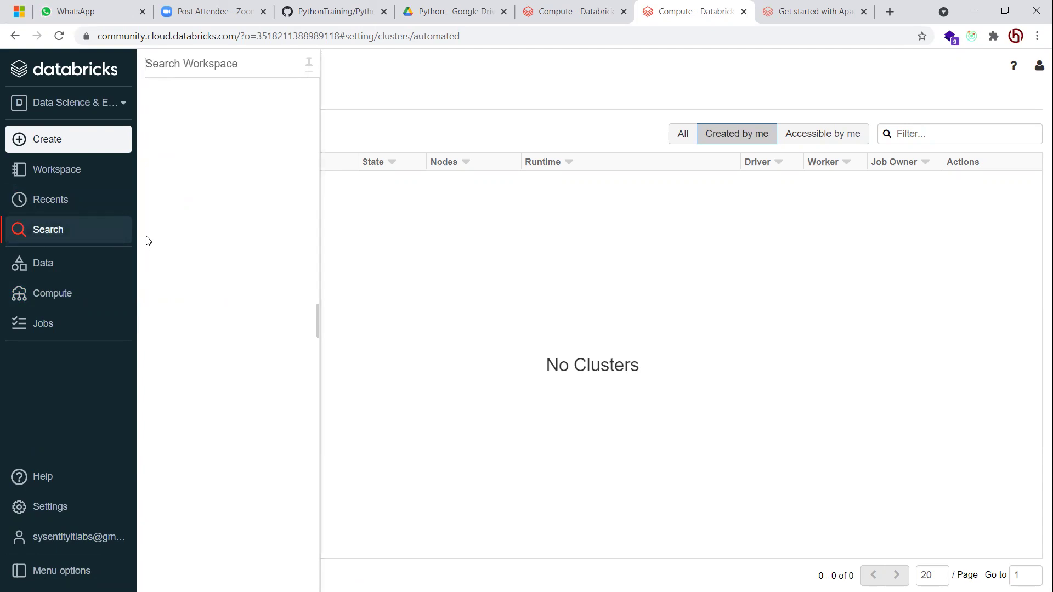
type("fir")
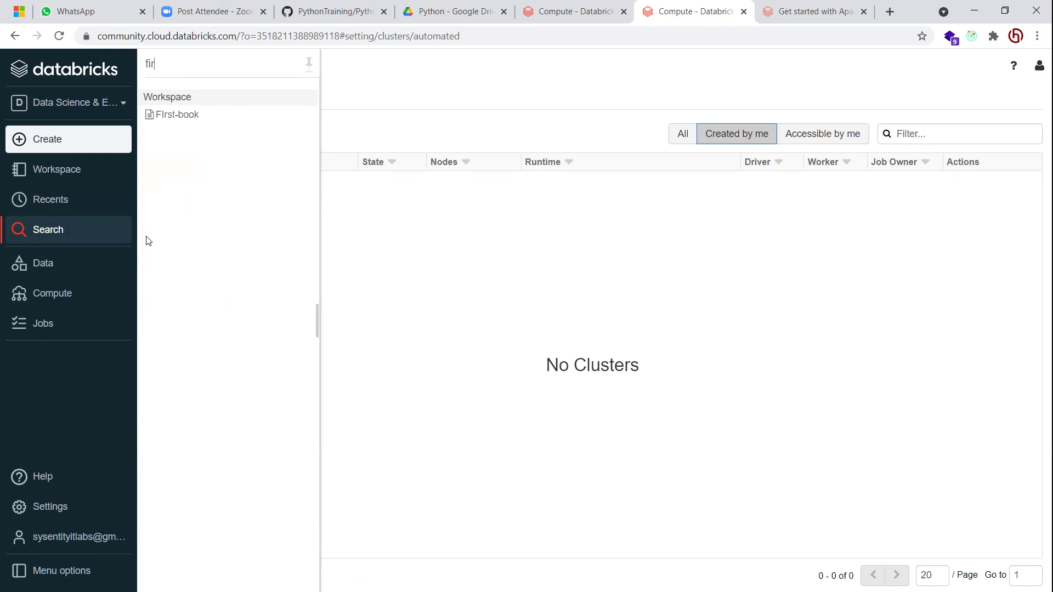
key("BackSpace")
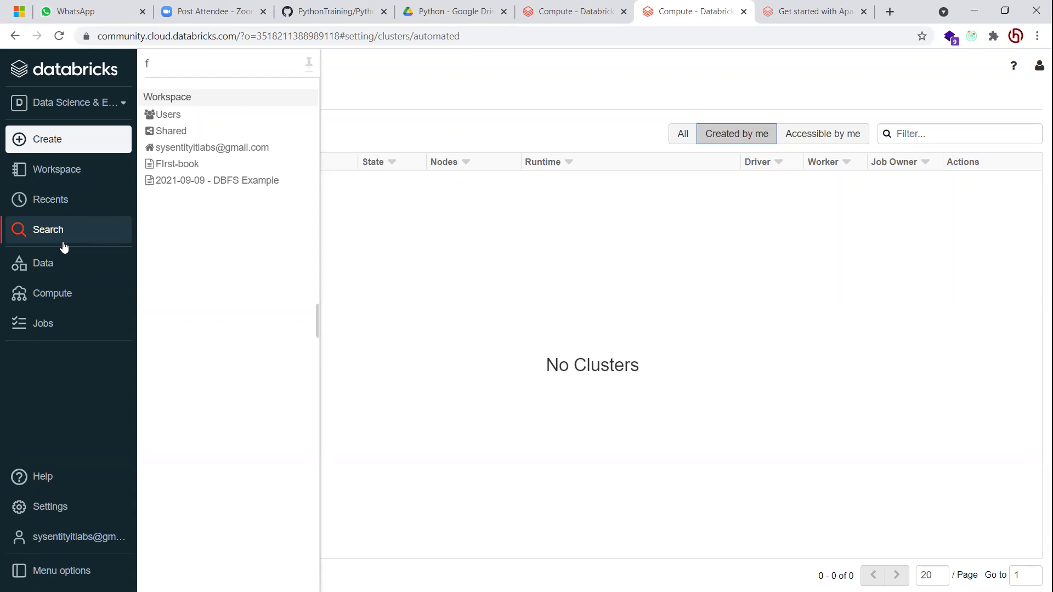
View the tables of the default database and open the Create New Table page
left_click(53, 266)
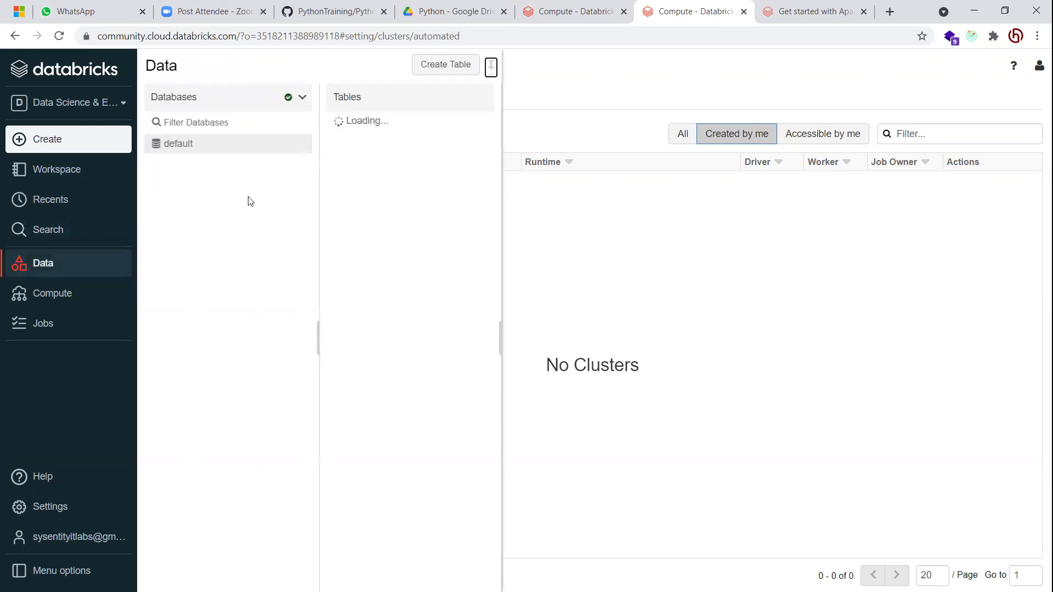
left_click(436, 64)
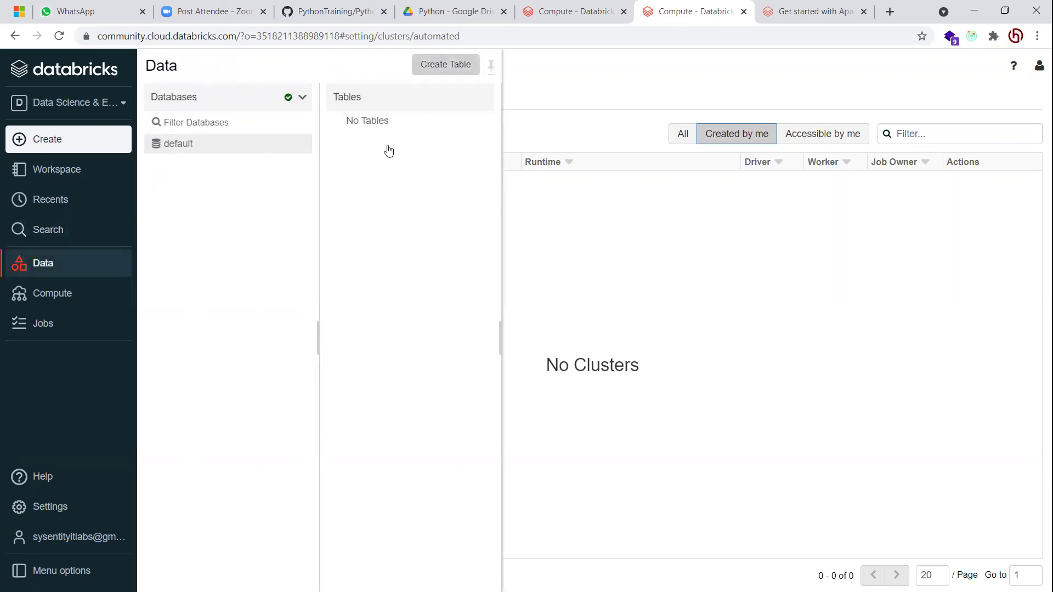
left_click(66, 144)
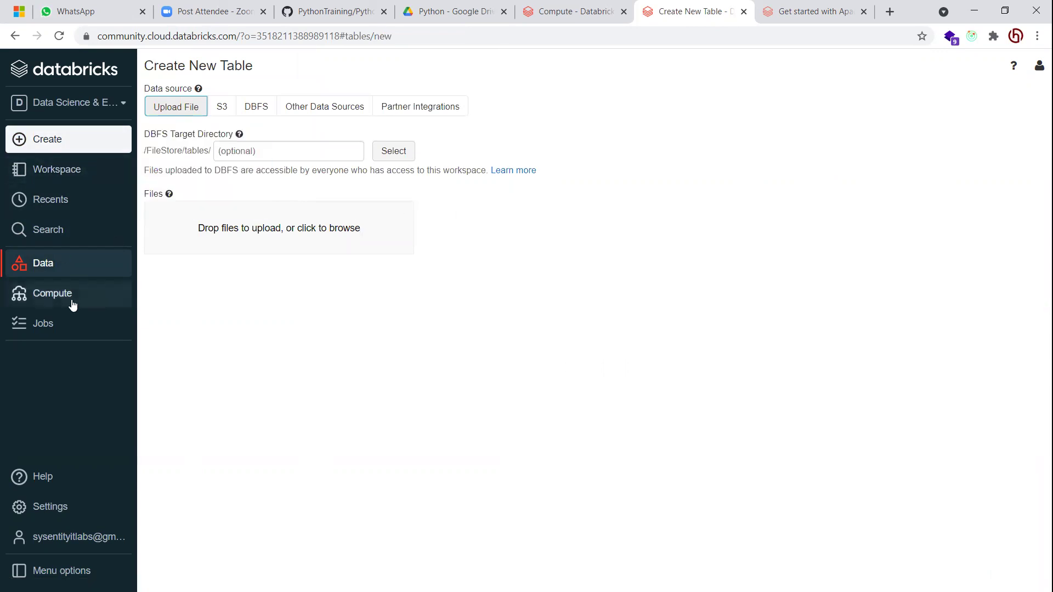
View the all-purpose clusters and the Jobs page again, and bring up the available Settings options
left_click(48, 303)
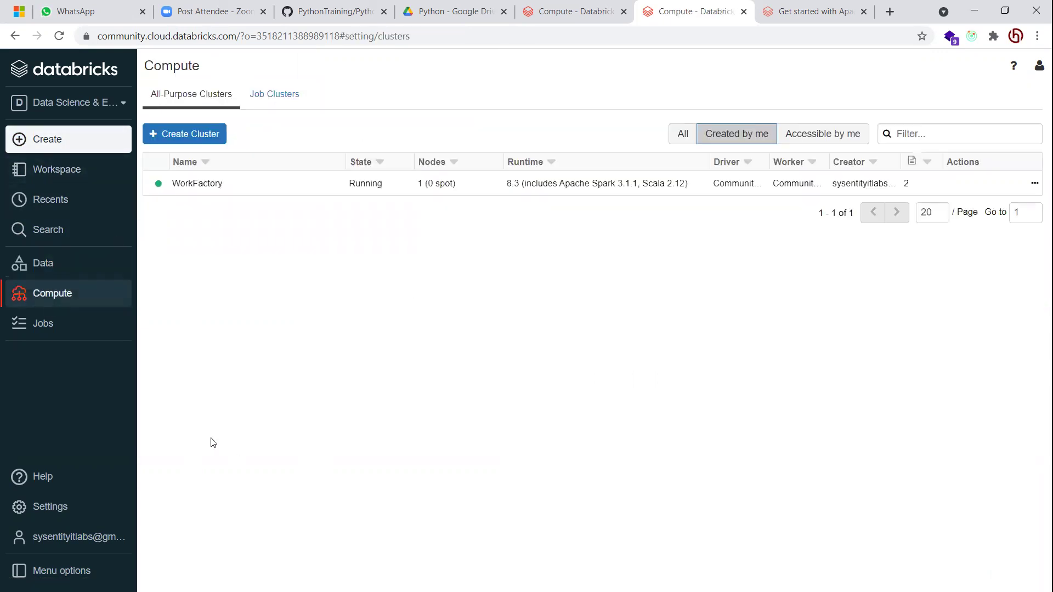
left_click(48, 326)
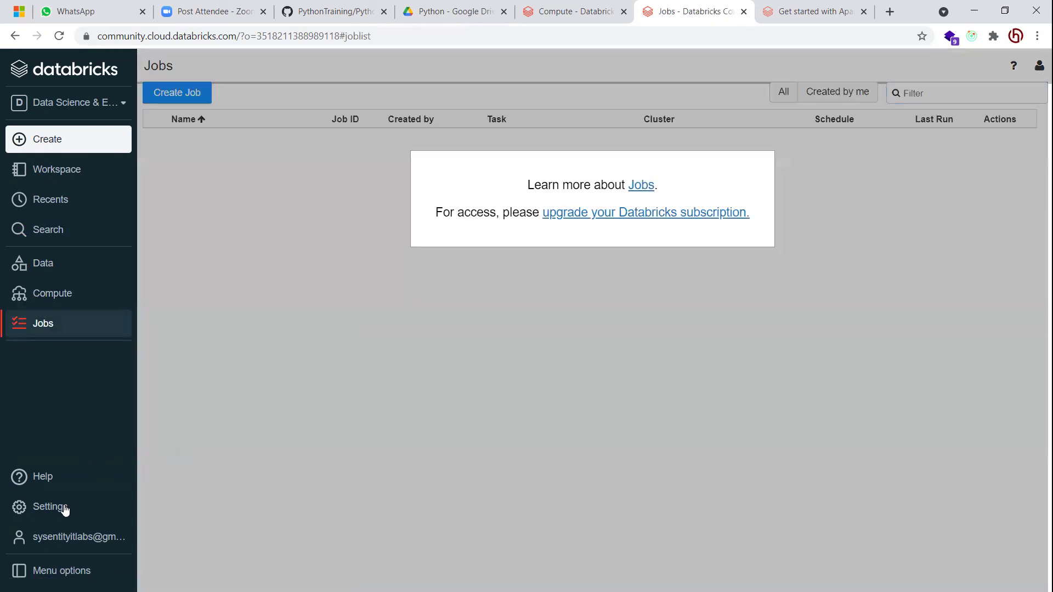
mouse_move(57, 504)
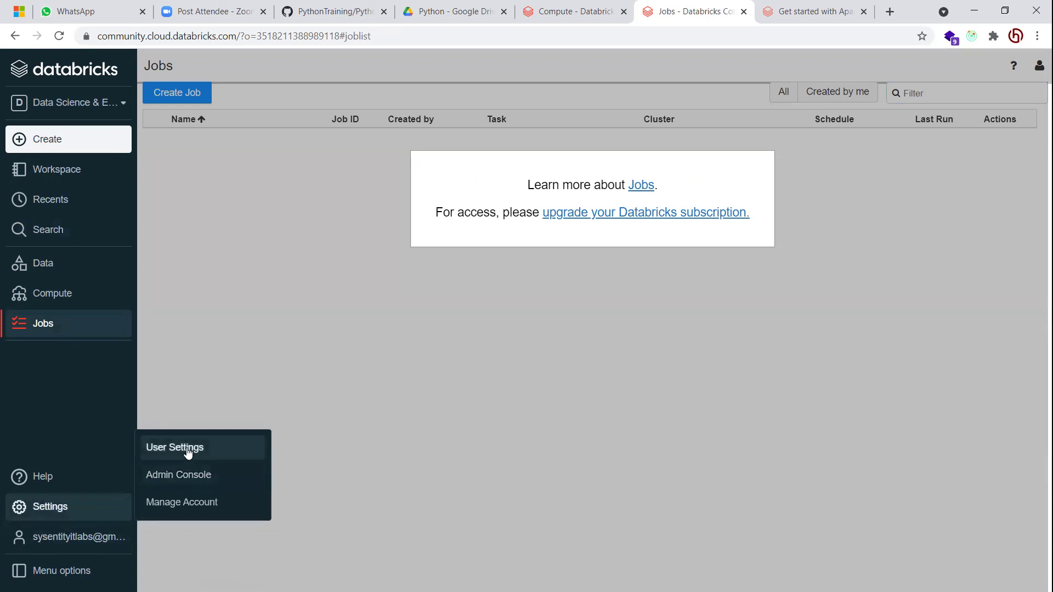